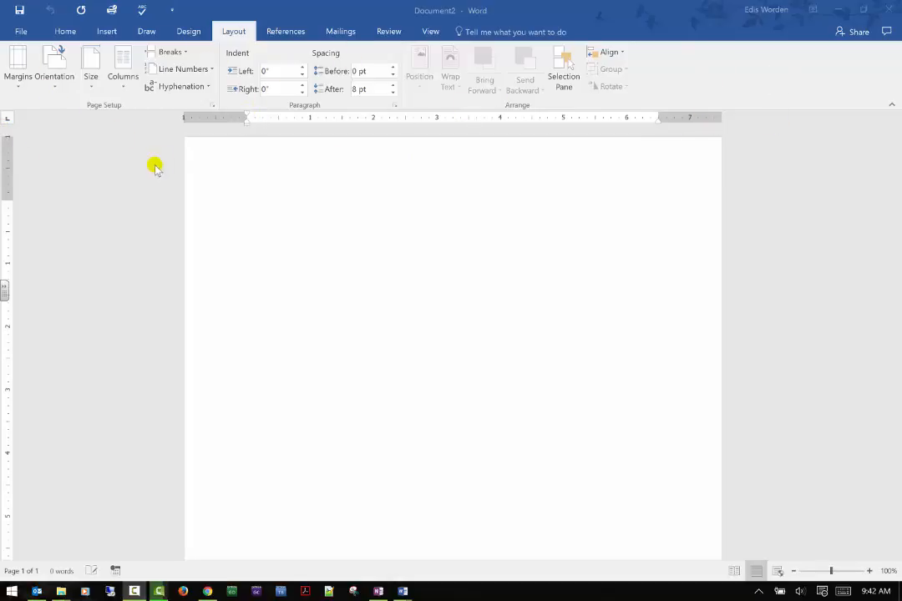
# Step: Show the page gridlines in the blank document and hide them again
pyautogui.click(428, 33)
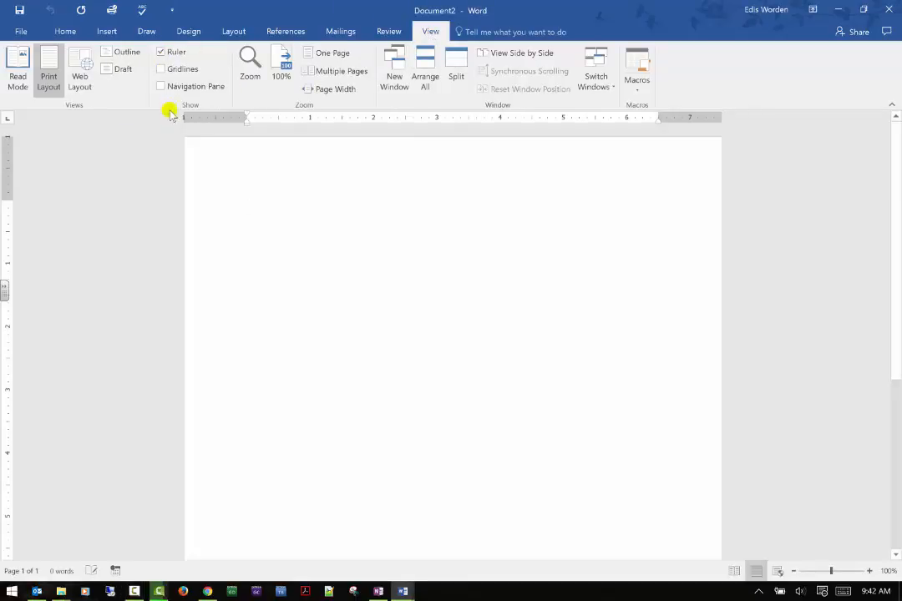
pyautogui.click(192, 71)
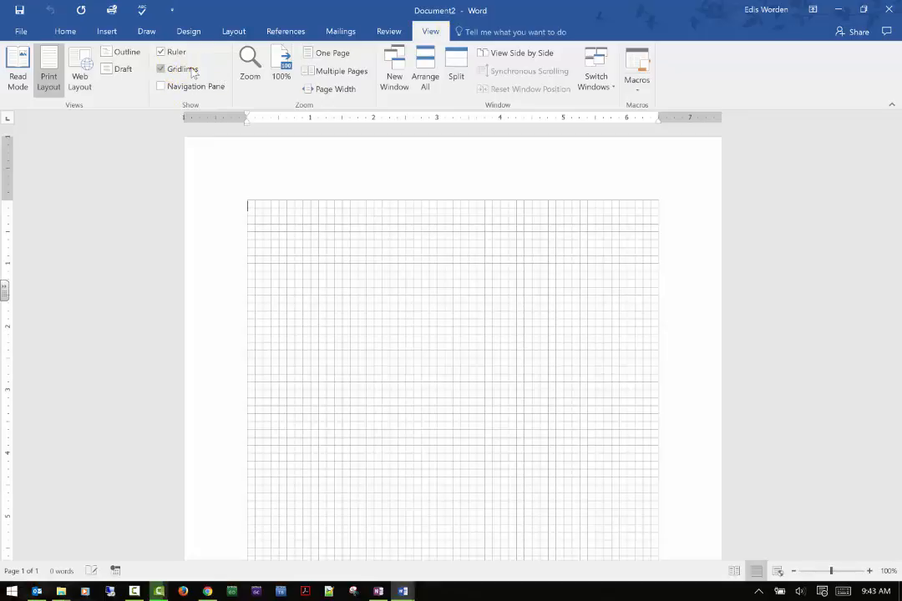
pyautogui.click(192, 71)
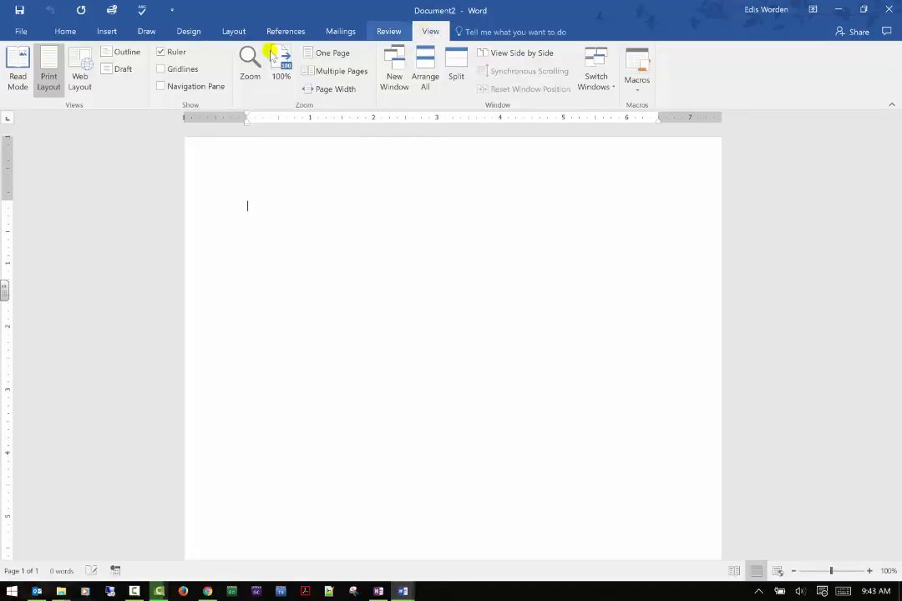
# Step: View the margin presets in the blank document, then in the open Week 5 Assign A document
pyautogui.click(229, 33)
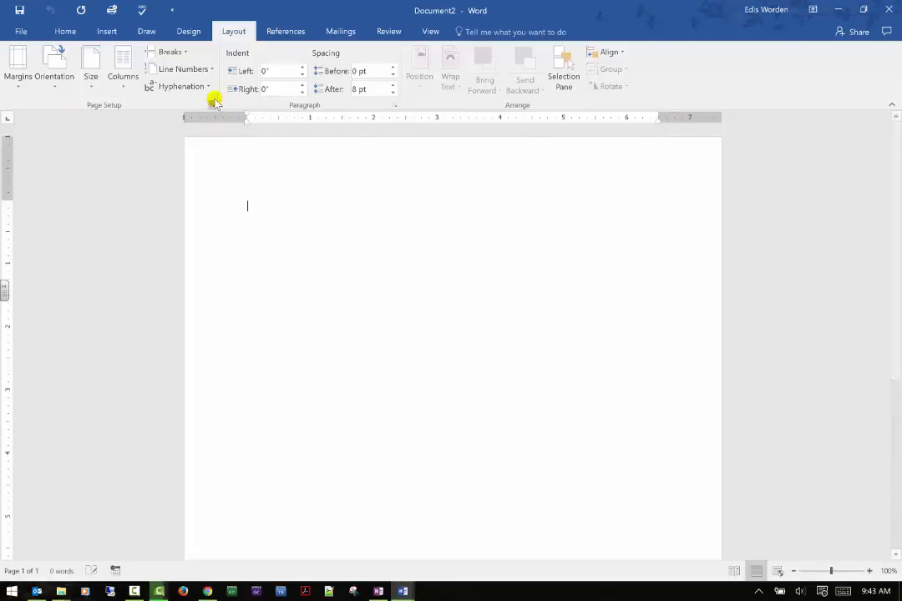
pyautogui.click(30, 84)
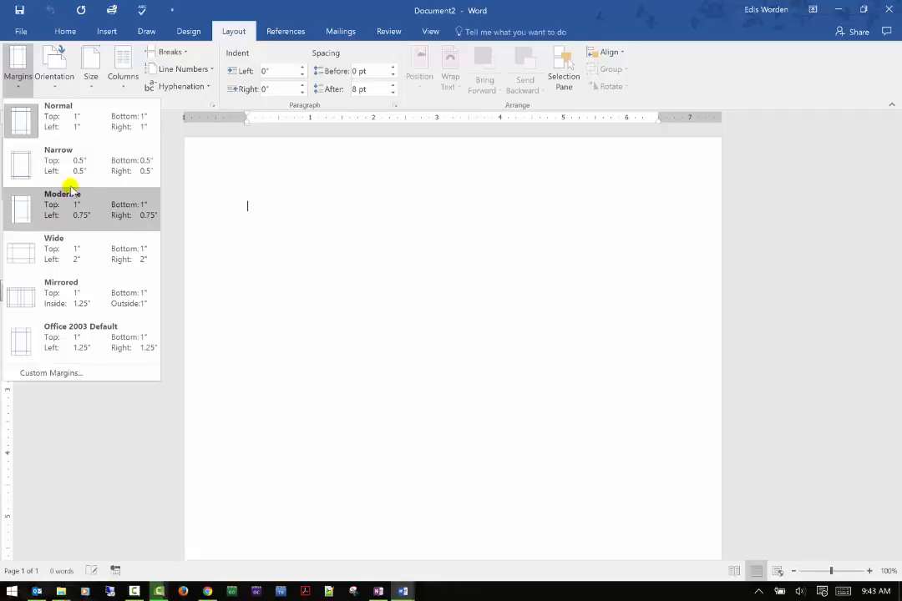
pyautogui.click(404, 591)
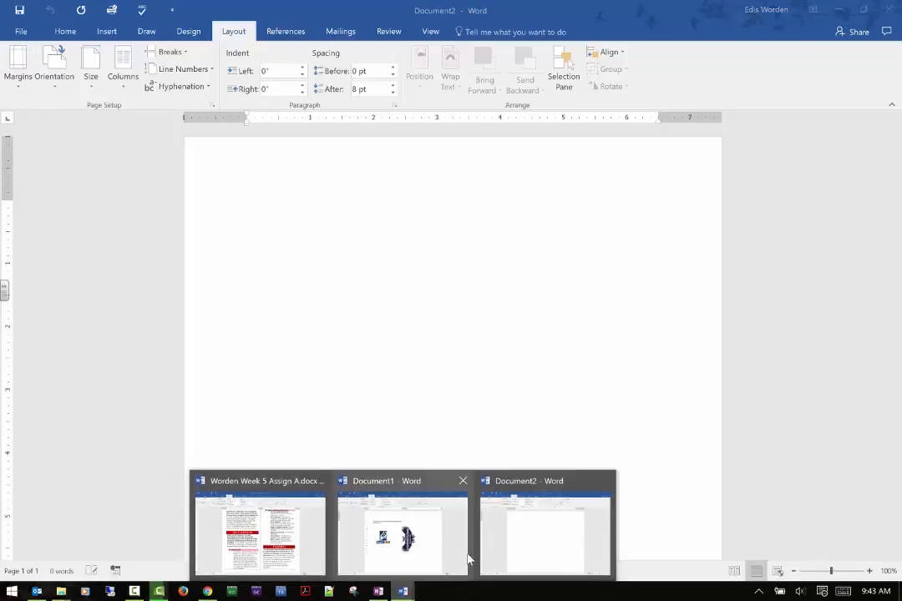
pyautogui.click(288, 537)
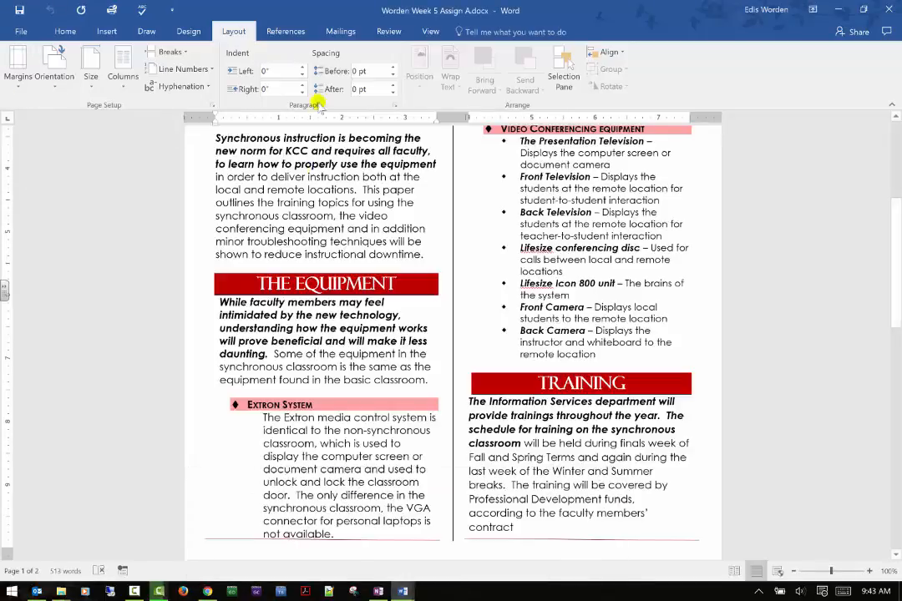
pyautogui.click(13, 80)
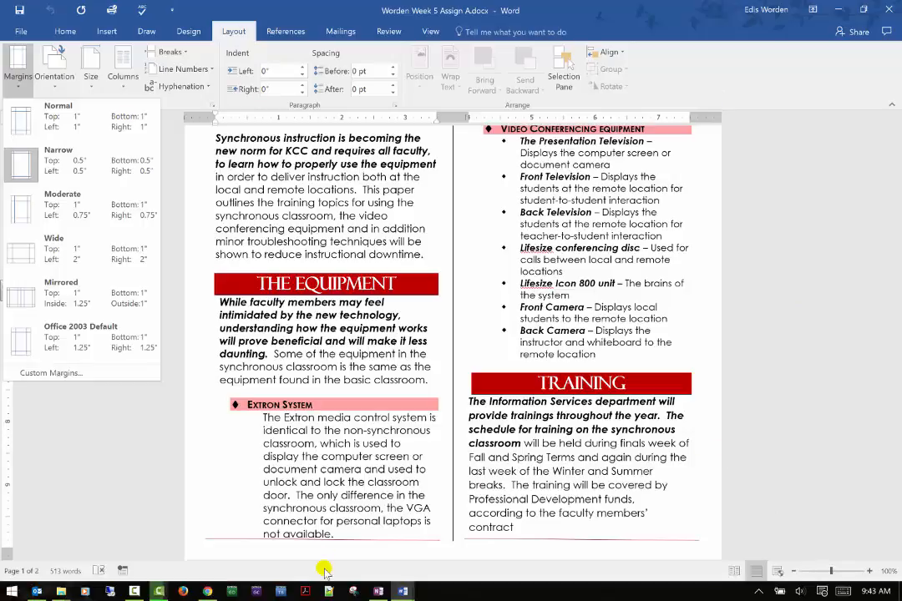
# Step: Return to the blank Document2 and review its margin presets without changing them
pyautogui.click(399, 595)
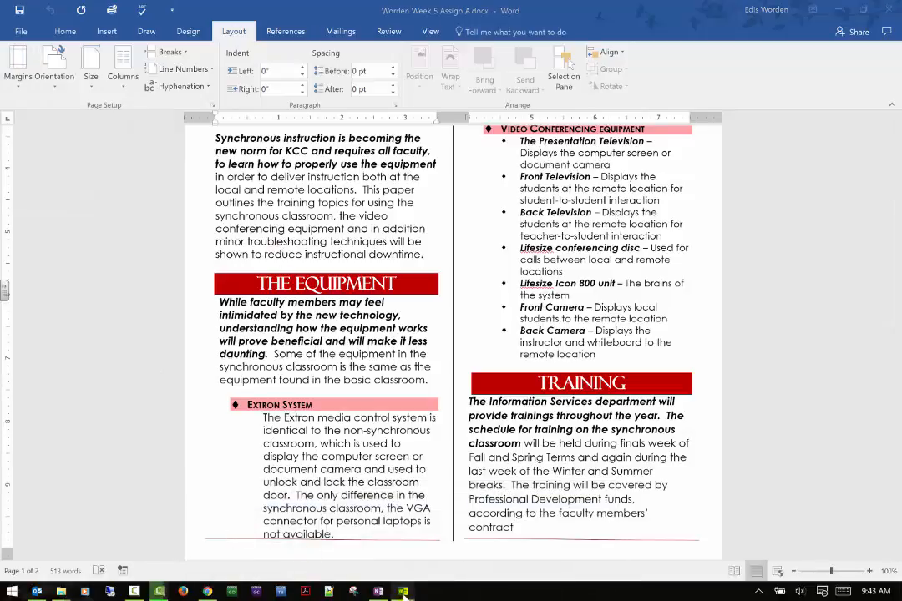
pyautogui.moveTo(403, 591)
pyautogui.click(568, 539)
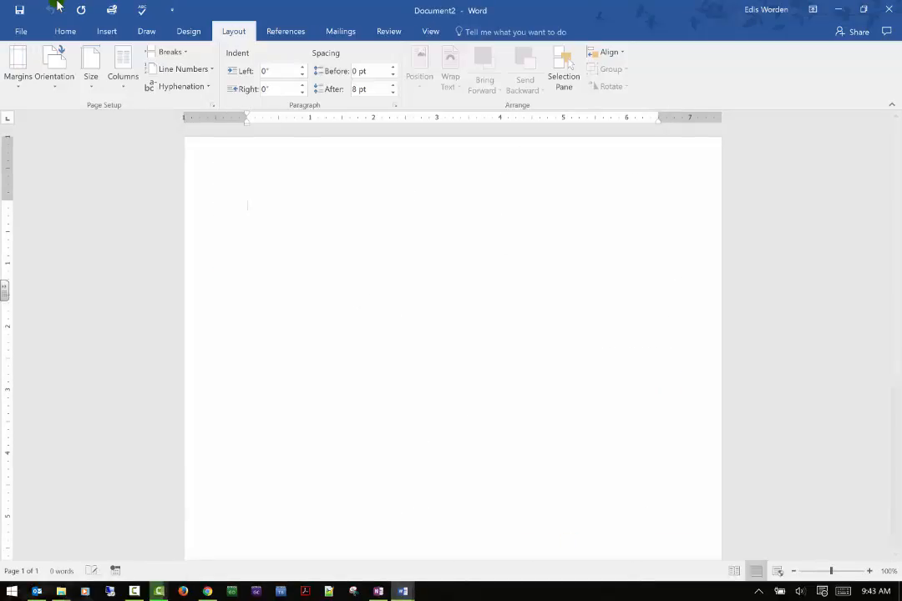
pyautogui.click(26, 80)
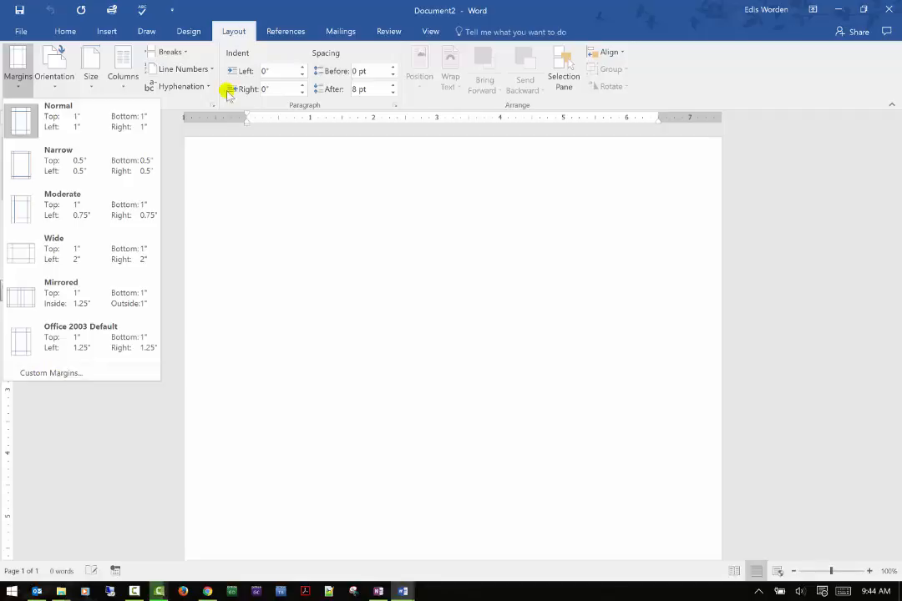
pyautogui.click(318, 211)
# Step: Review the page orientation options and the full list of paper sizes, leaving both settings as they are
pyautogui.click(57, 81)
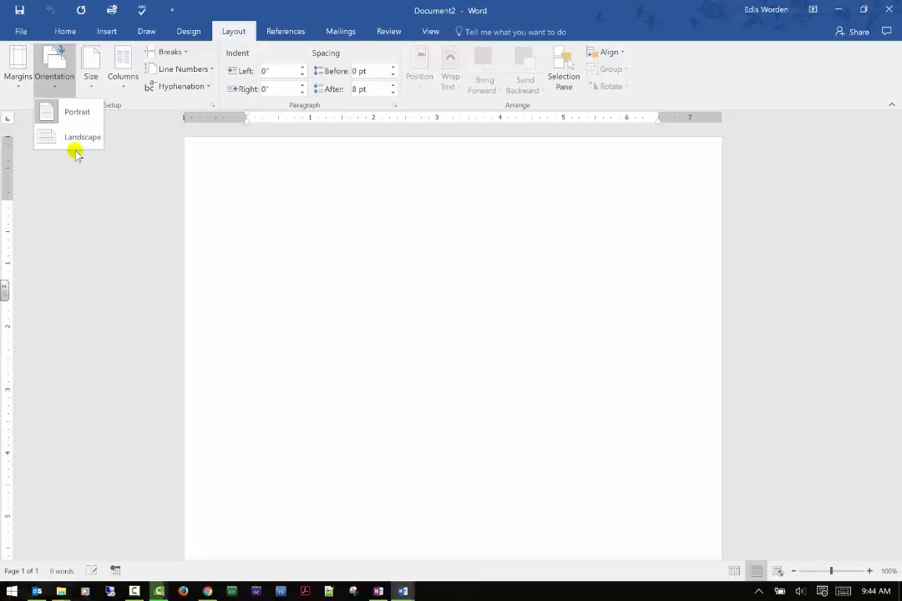
pyautogui.click(144, 156)
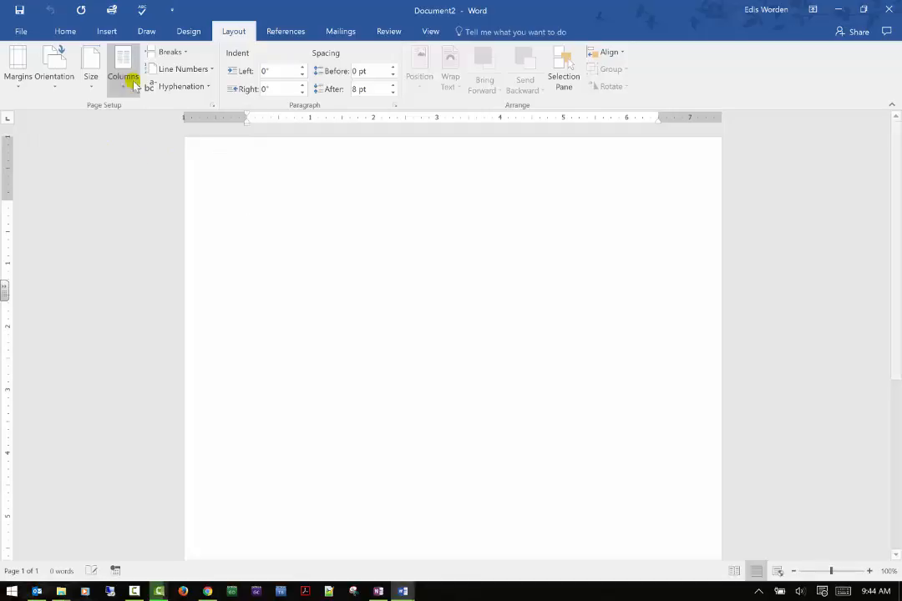
pyautogui.click(94, 79)
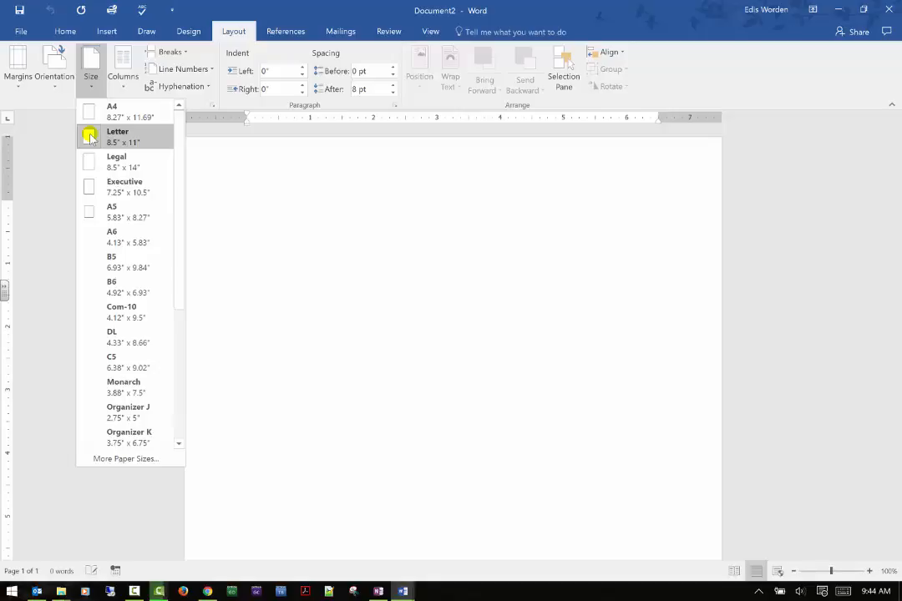
pyautogui.scroll(-3, 158, 224)
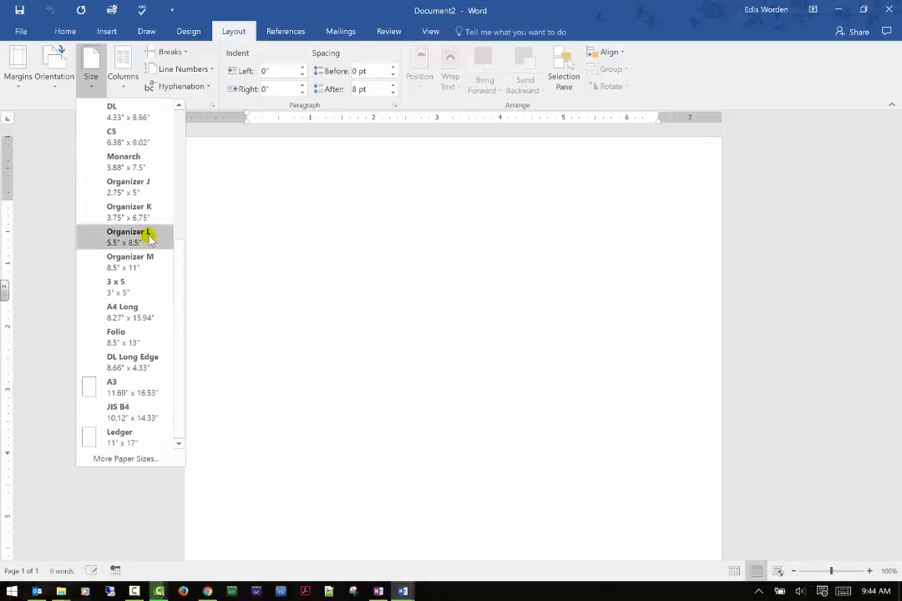
pyautogui.scroll(3, 151, 237)
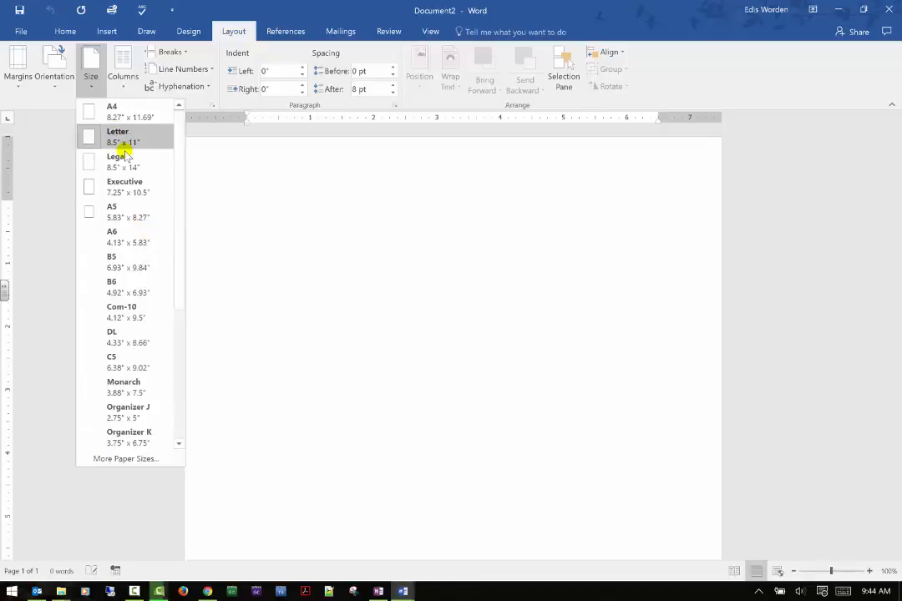
pyautogui.scroll(-3, 136, 384)
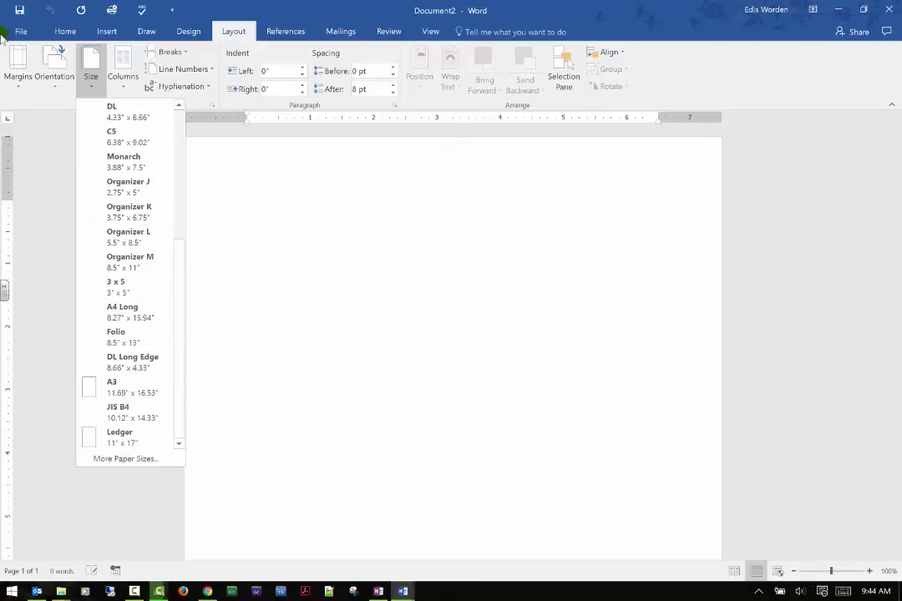
pyautogui.click(272, 177)
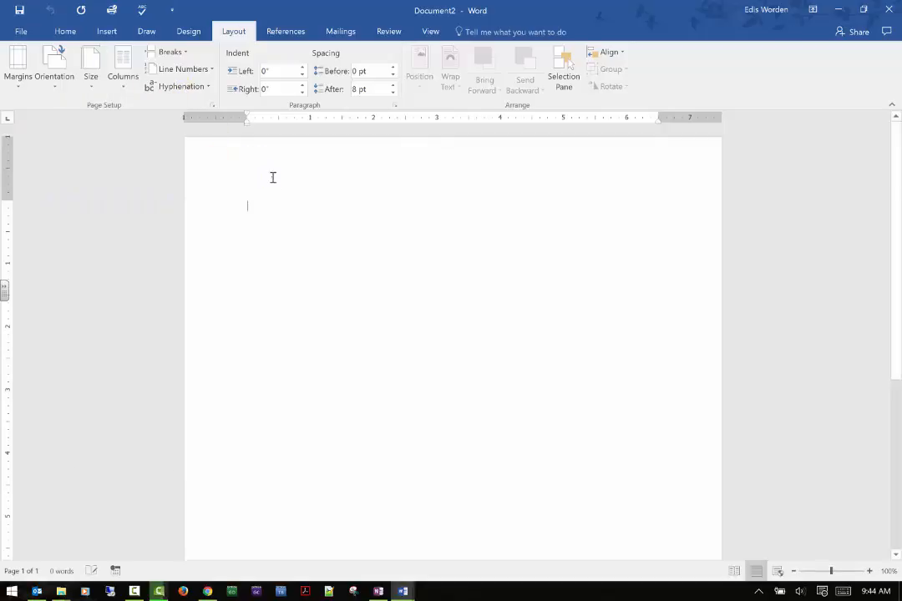
# Step: Try the Three, Left and Right column layouts on the blank page
pyautogui.click(122, 82)
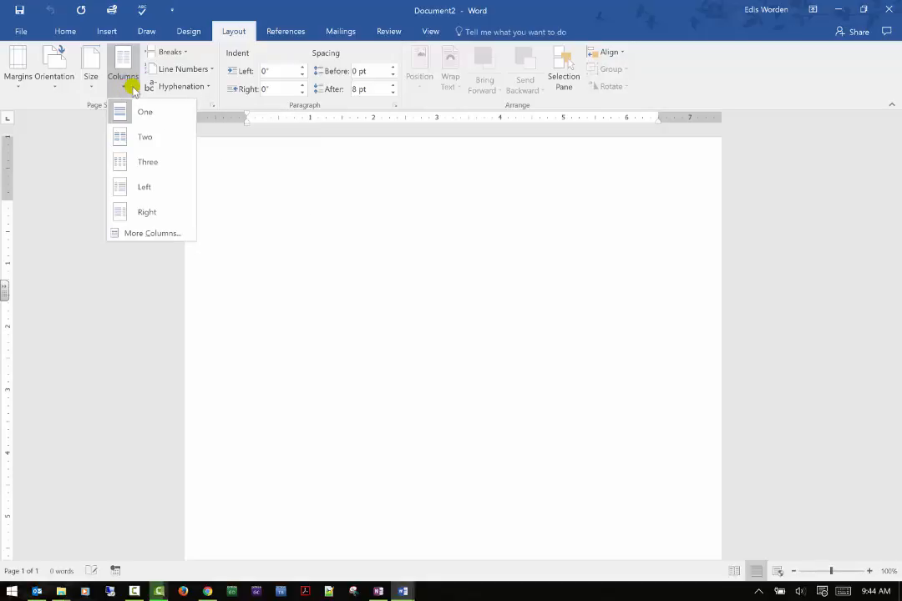
pyautogui.click(132, 166)
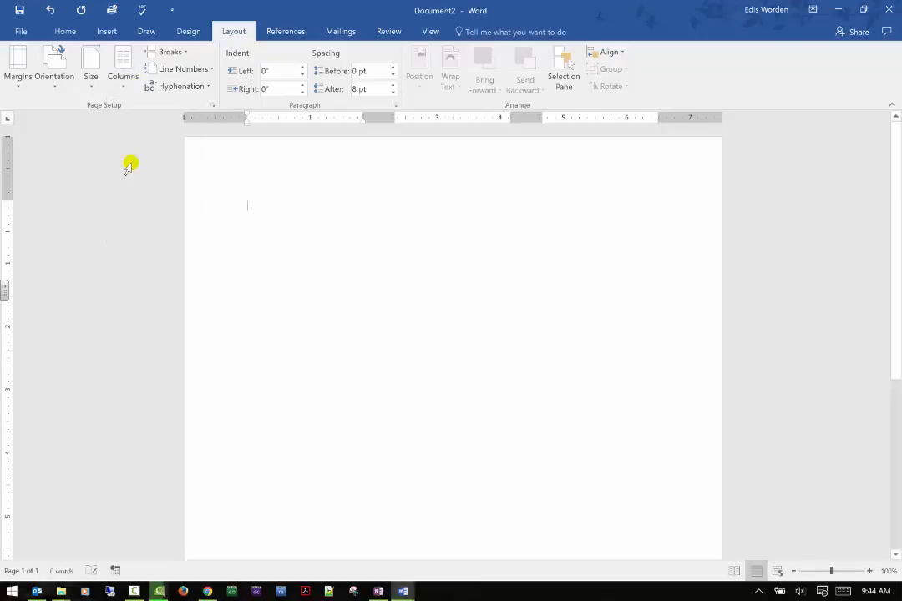
pyautogui.click(122, 77)
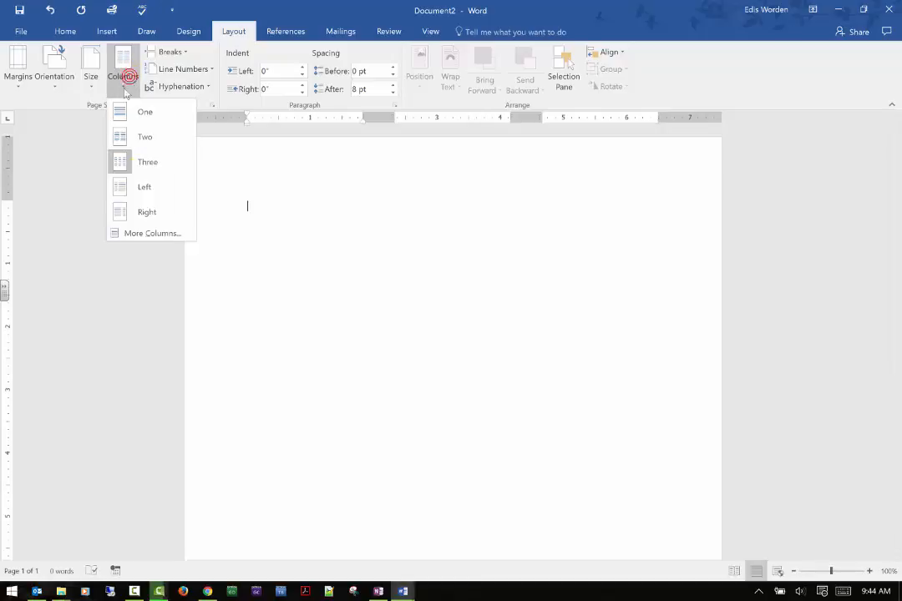
pyautogui.click(144, 188)
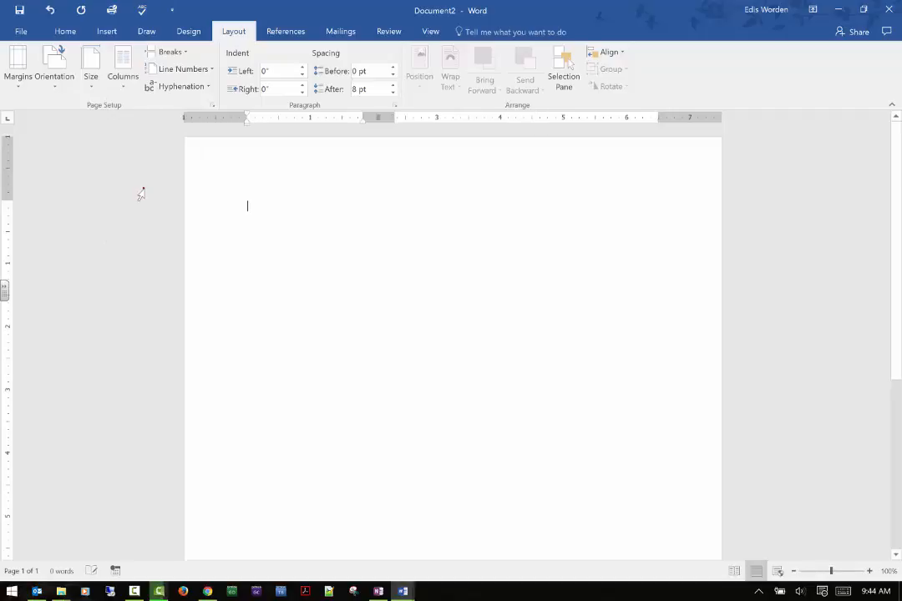
pyautogui.click(122, 78)
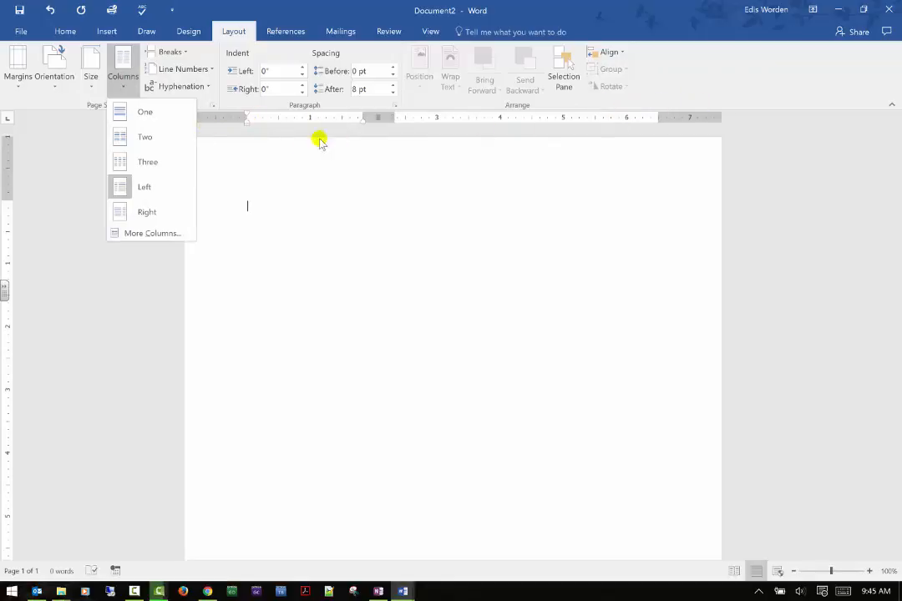
pyautogui.click(159, 216)
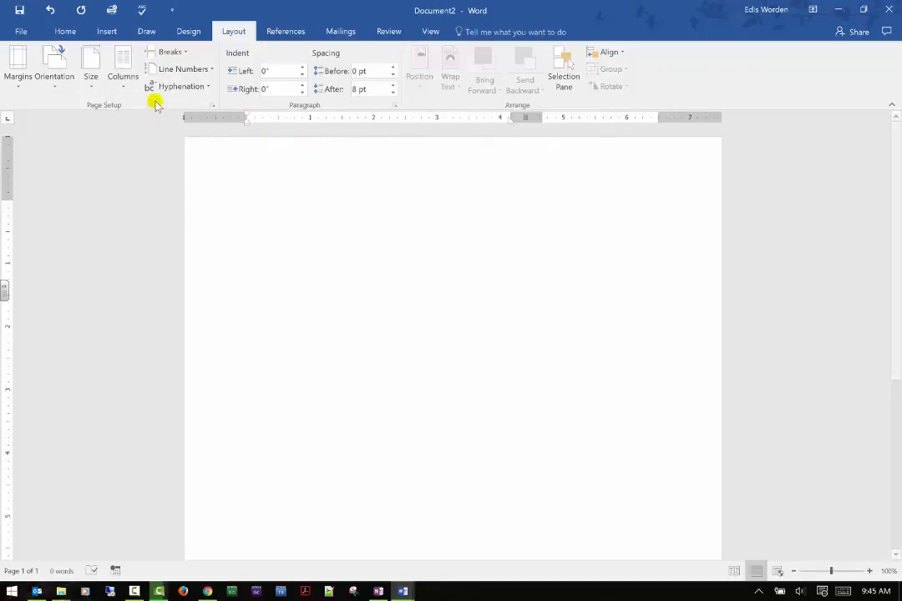
# Step: Apply the Three column layout and slightly narrow the gaps between the columns on the ruler
pyautogui.click(127, 85)
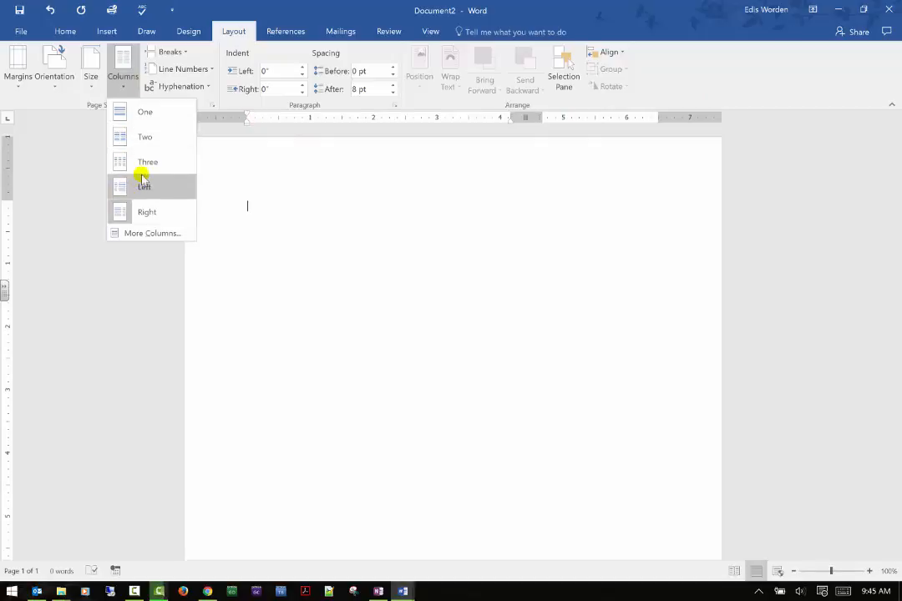
pyautogui.click(152, 164)
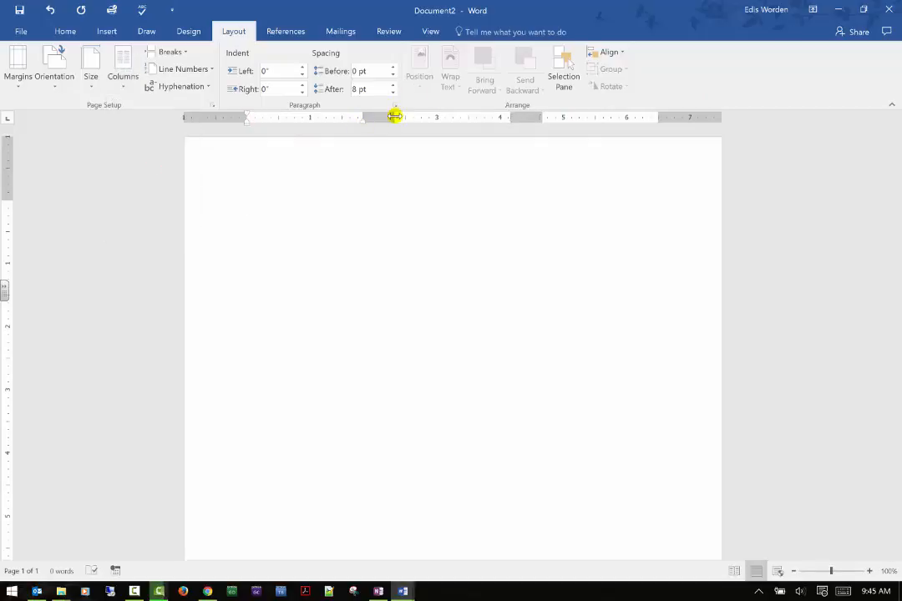
pyautogui.moveTo(395, 116)
pyautogui.mouseDown()
pyautogui.moveTo(467, 114)
pyautogui.moveTo(381, 126)
pyautogui.moveTo(394, 123)
pyautogui.mouseUp()
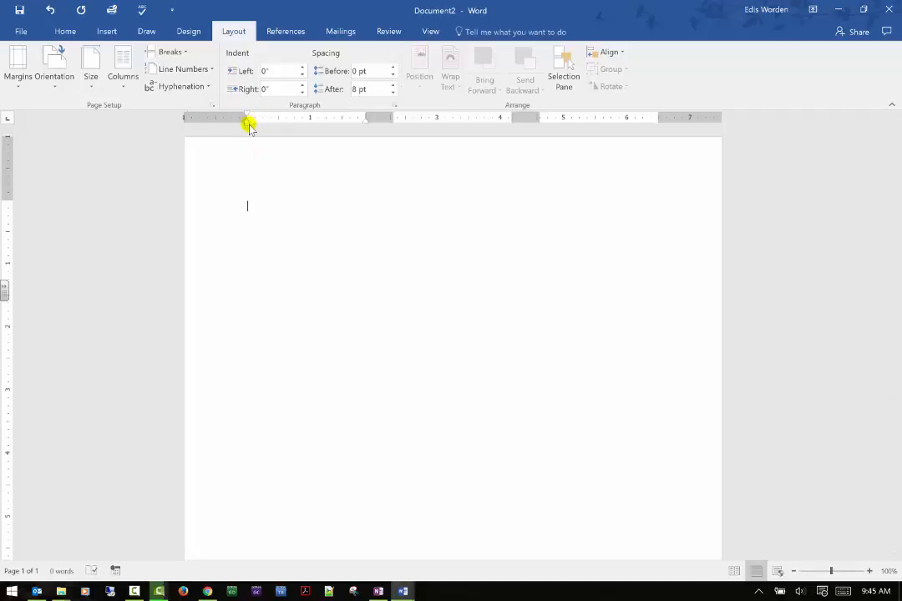
# Step: Set the left indent to 0.38" and reduce the left and right page margins to about 0.4" and 0.6" on the ruler
pyautogui.moveTo(249, 125)
pyautogui.mouseDown()
pyautogui.moveTo(320, 127)
pyautogui.moveTo(251, 140)
pyautogui.mouseUp()
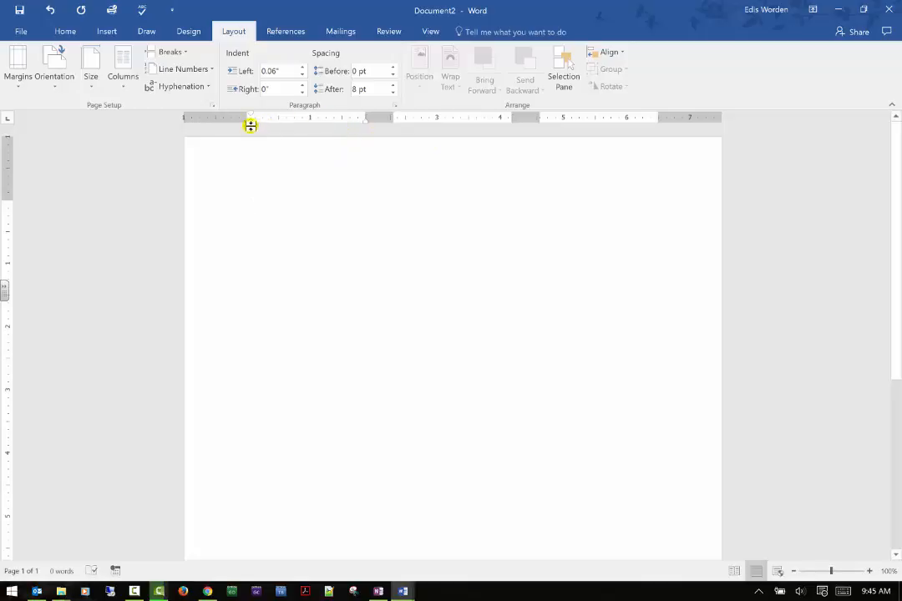
pyautogui.moveTo(249, 126)
pyautogui.mouseDown()
pyautogui.moveTo(268, 131)
pyautogui.moveTo(260, 119)
pyautogui.mouseUp()
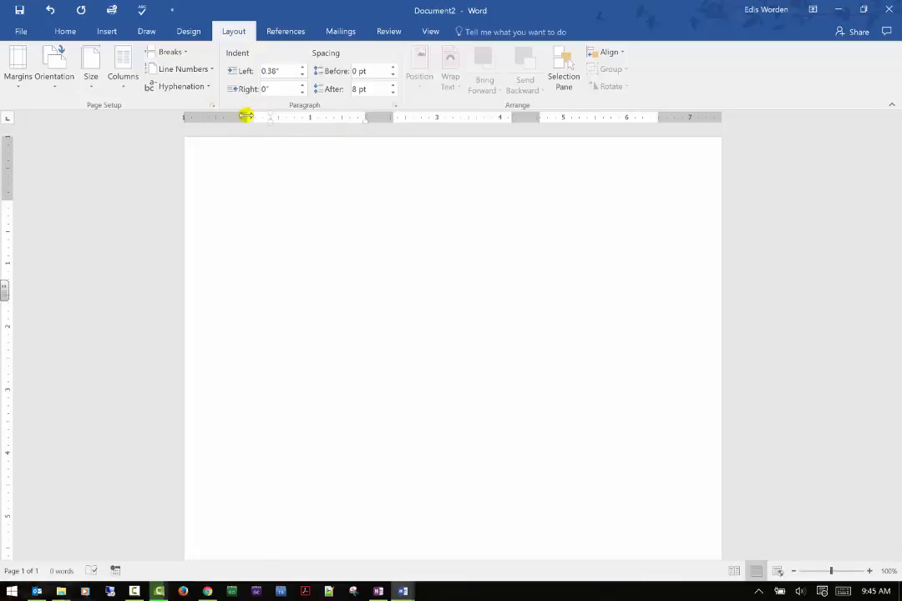
pyautogui.moveTo(246, 117); pyautogui.dragTo(212, 119)
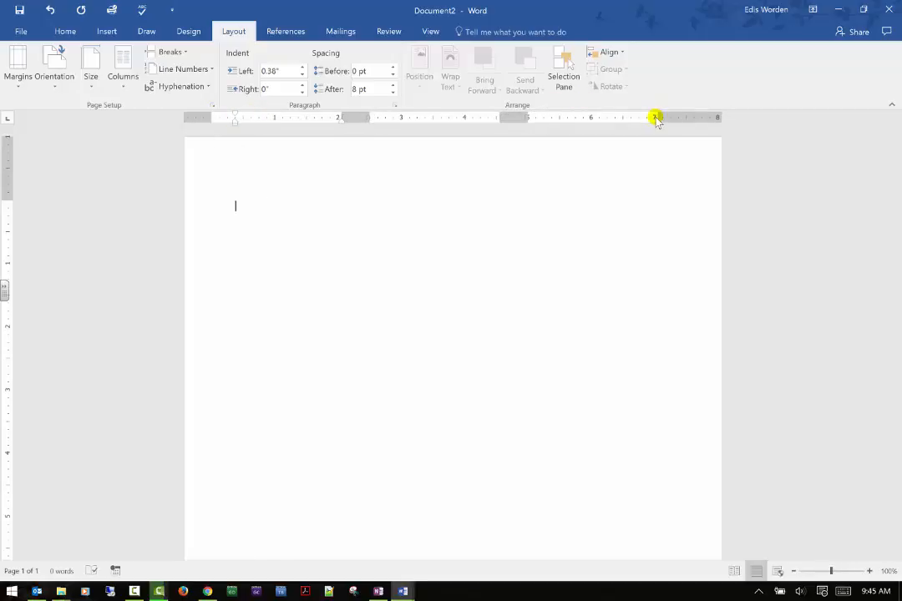
pyautogui.moveTo(659, 117); pyautogui.dragTo(685, 113)
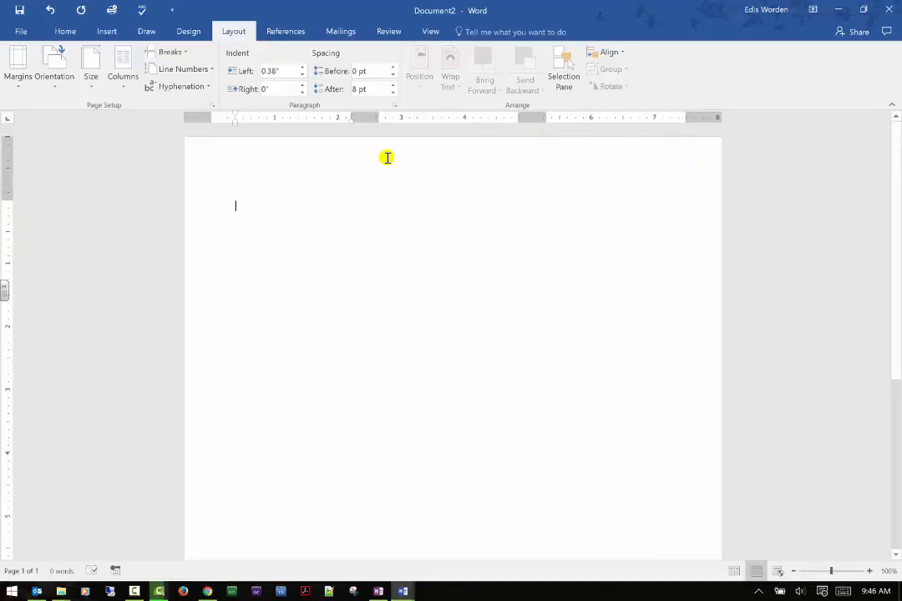
# Step: Reduce the left indent to 0.06" and the top page margin to about 0.75" using the rulers
pyautogui.moveTo(234, 124); pyautogui.dragTo(214, 127)
pyautogui.moveTo(215, 128); pyautogui.dragTo(217, 126)
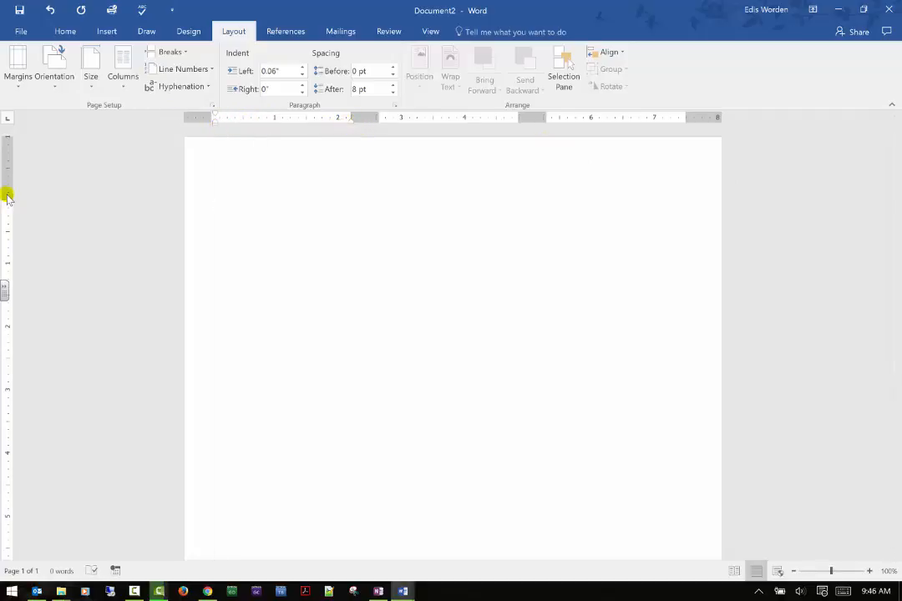
pyautogui.moveTo(4, 197); pyautogui.dragTo(4, 159)
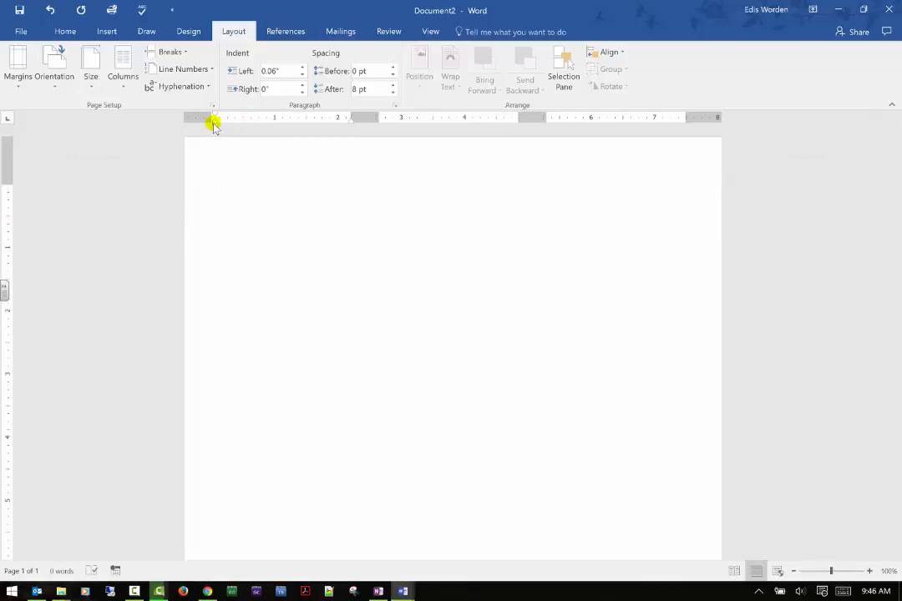
# Step: Set the first column's left indent to 0" and its right indent to 0.02" on the ruler
pyautogui.moveTo(213, 124); pyautogui.dragTo(212, 126)
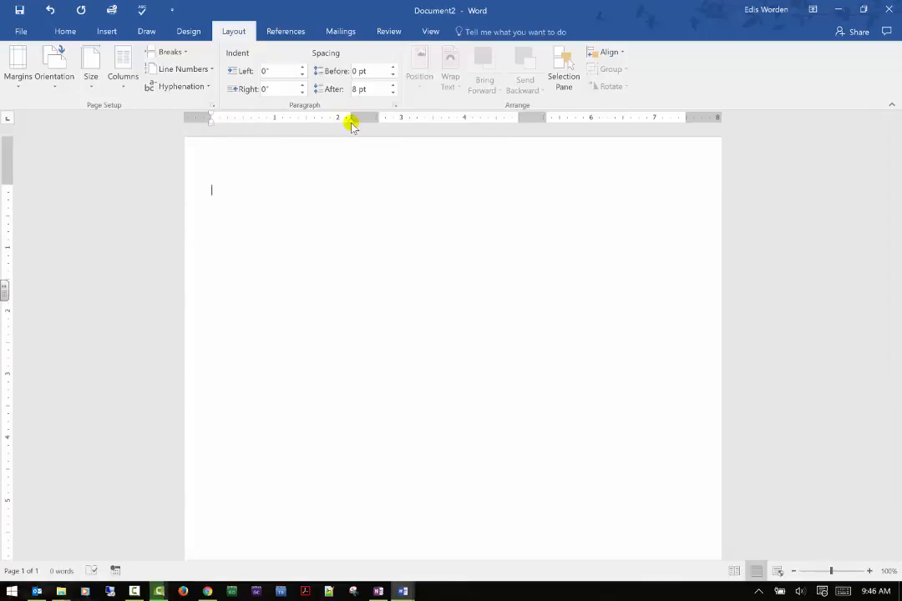
pyautogui.moveTo(352, 124)
pyautogui.mouseDown()
pyautogui.moveTo(340, 124)
pyautogui.moveTo(352, 123)
pyautogui.mouseUp()
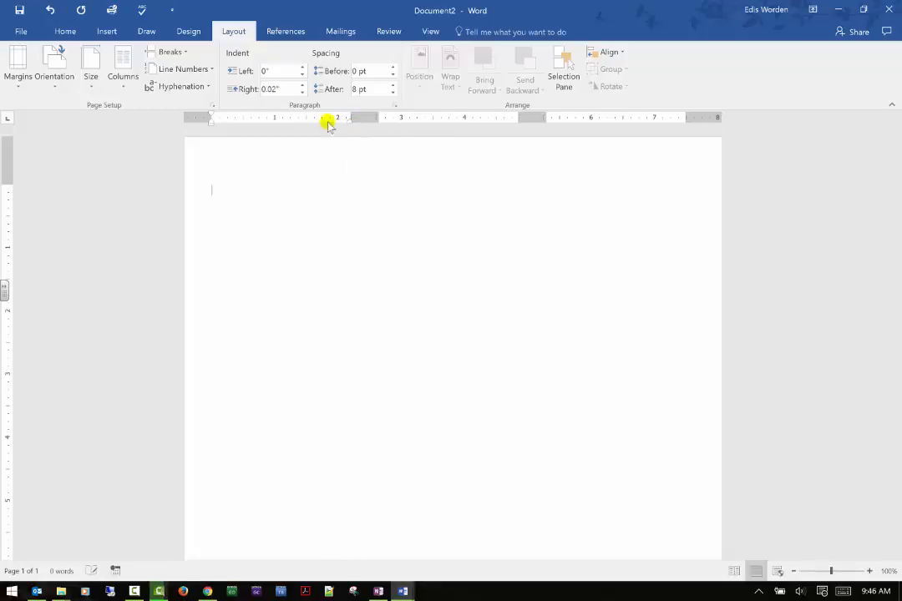
# Step: Undo the accidental ruler change and review the available page and section break types
pyautogui.click(319, 123)
pyautogui.click(48, 10)
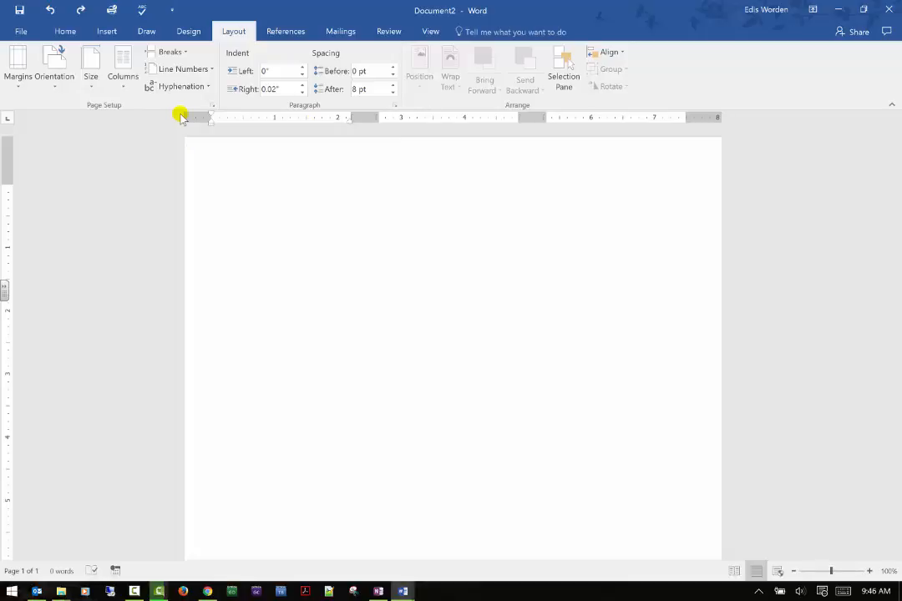
pyautogui.click(185, 52)
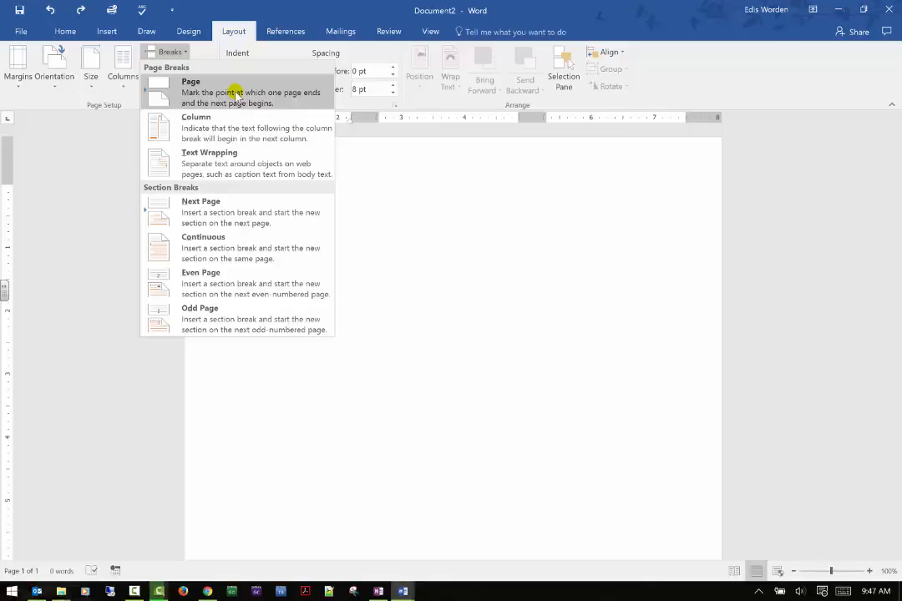
pyautogui.click(639, 313)
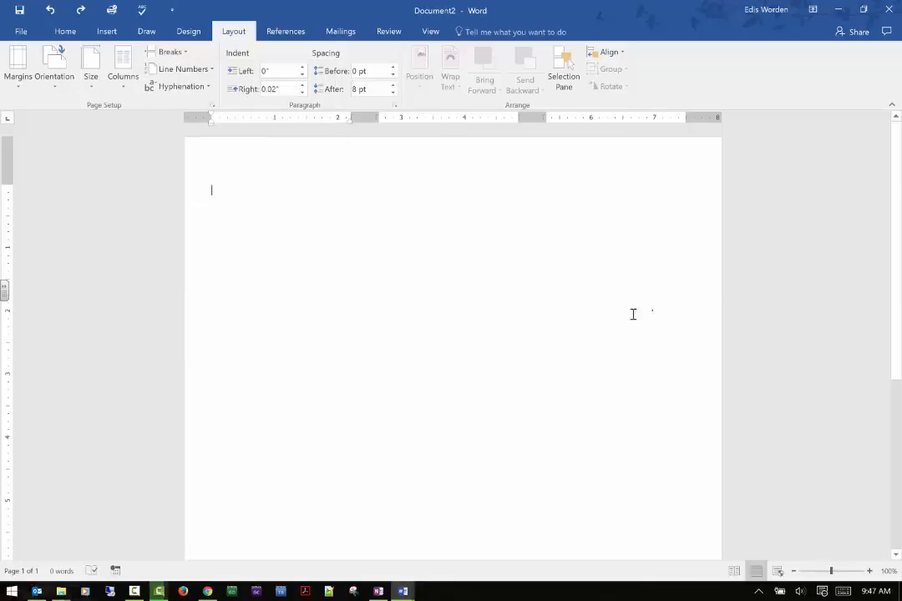
# Step: Turn on continuous line numbering and add empty paragraphs down to line 10
pyautogui.click(212, 68)
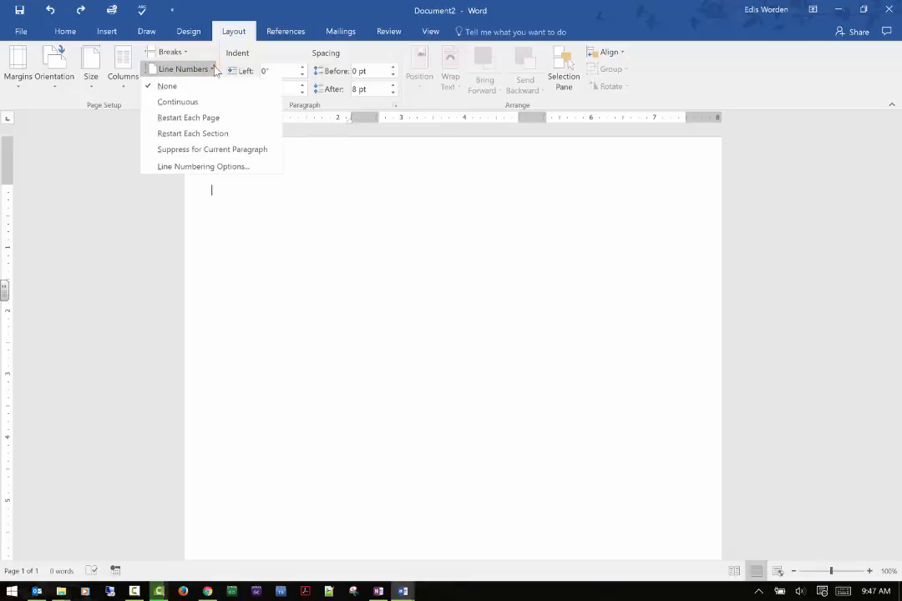
pyautogui.click(184, 101)
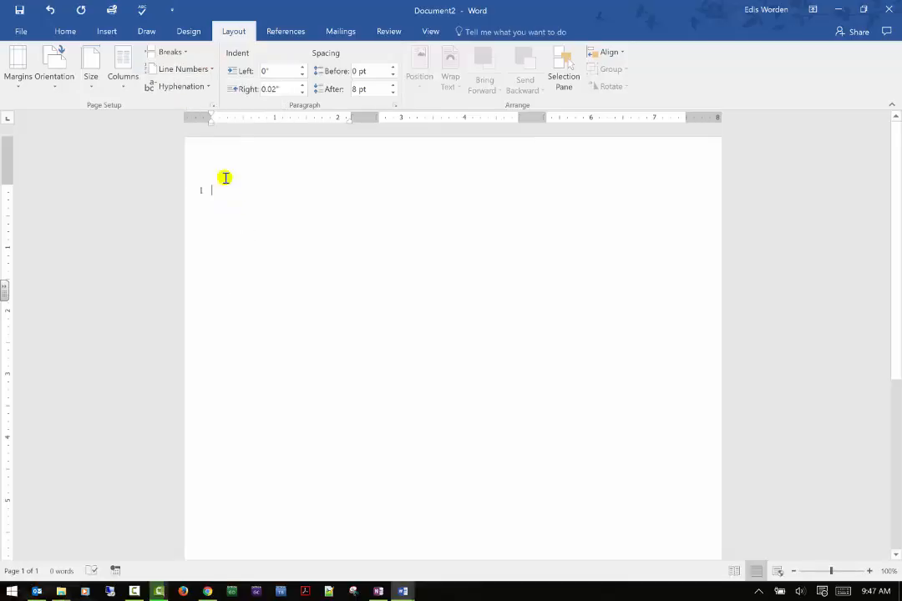
pyautogui.press('Return')
pyautogui.press('Return')
pyautogui.press('Return')
pyautogui.press('Return')
pyautogui.press('Return')
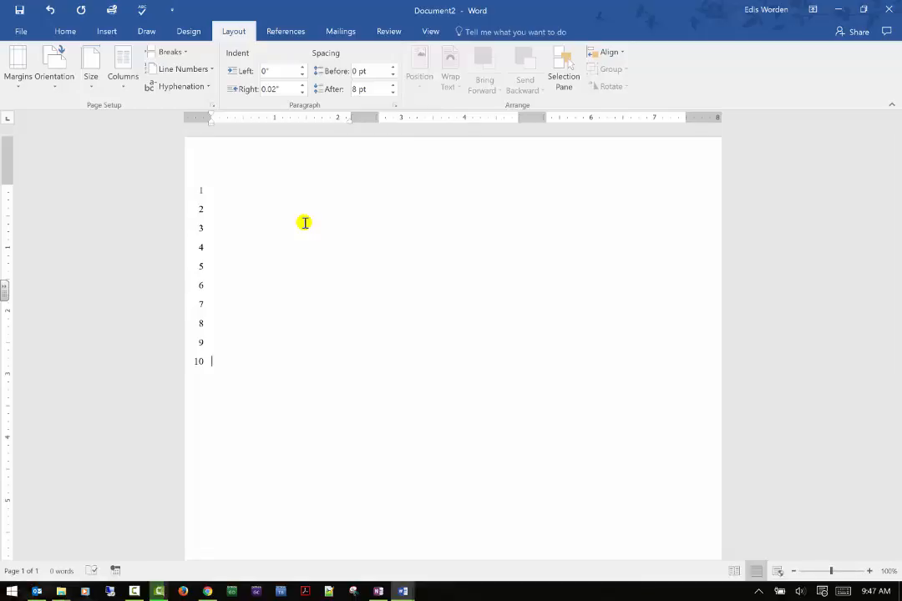
# Step: Enter "abcdefghihjklmnoprstuvwxyz" on line 6
pyautogui.click(219, 283)
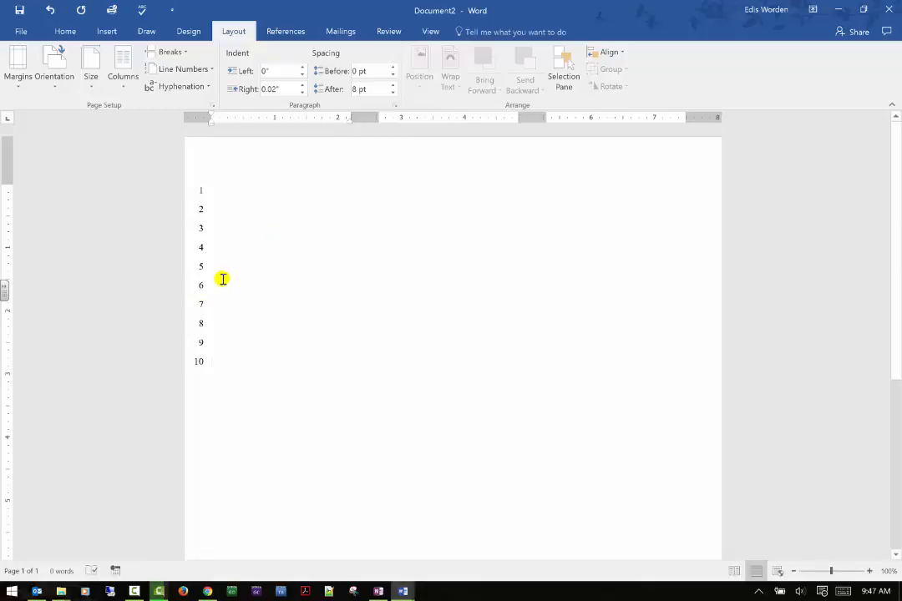
pyautogui.click(409, 261)
pyautogui.write('abcdefghihjklmnoprstuvwxyz')
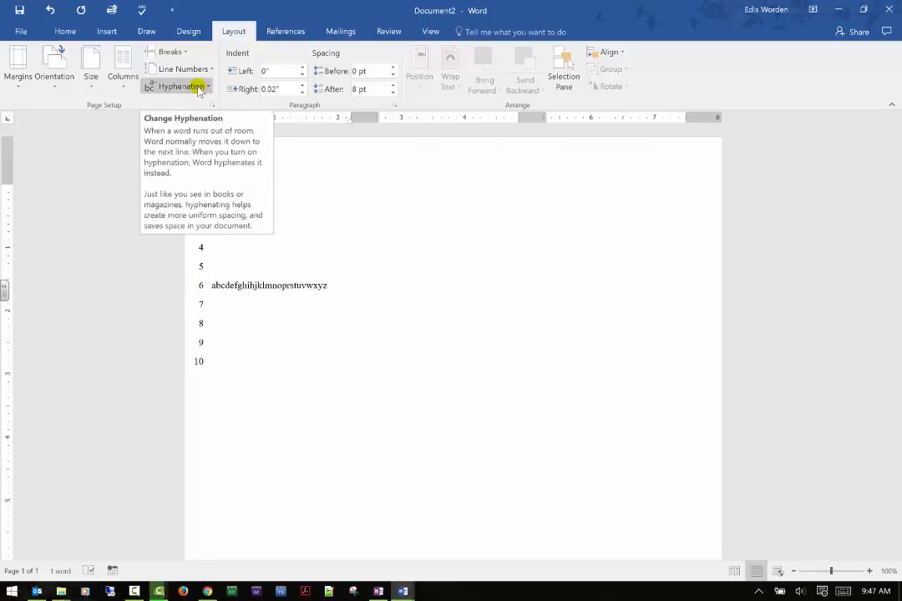
# Step: Review the hyphenation choices and enter the word "indefinitely" on line 7
pyautogui.click(244, 301)
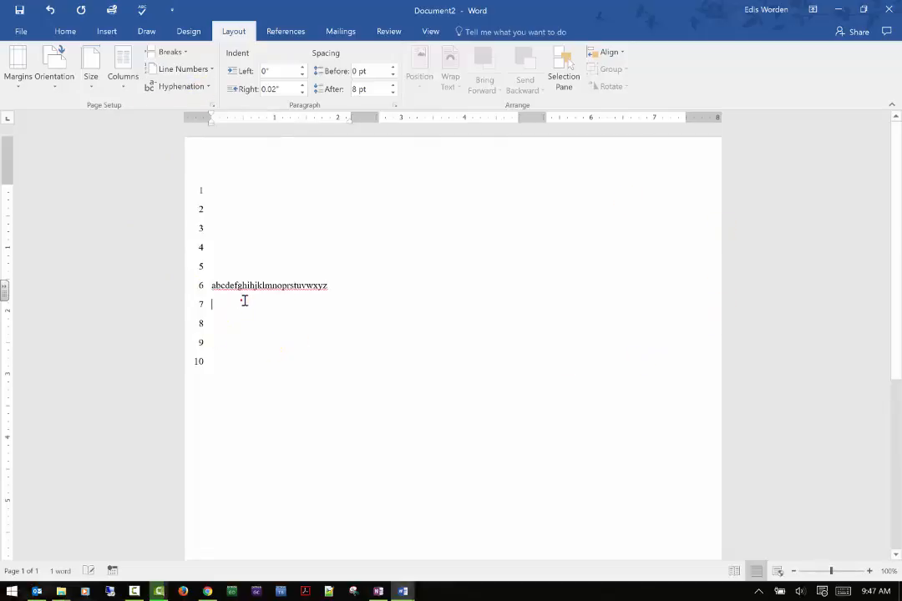
pyautogui.click(211, 87)
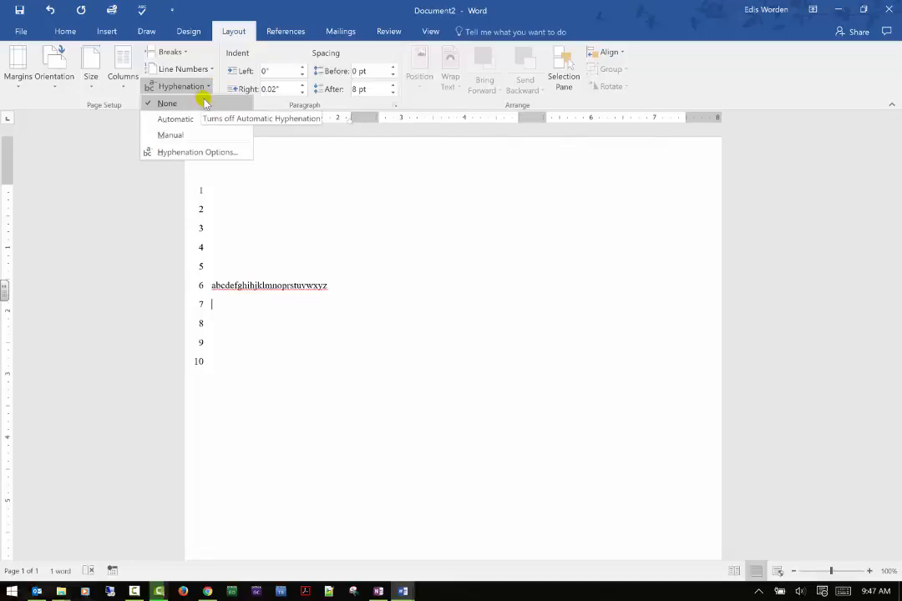
pyautogui.click(364, 282)
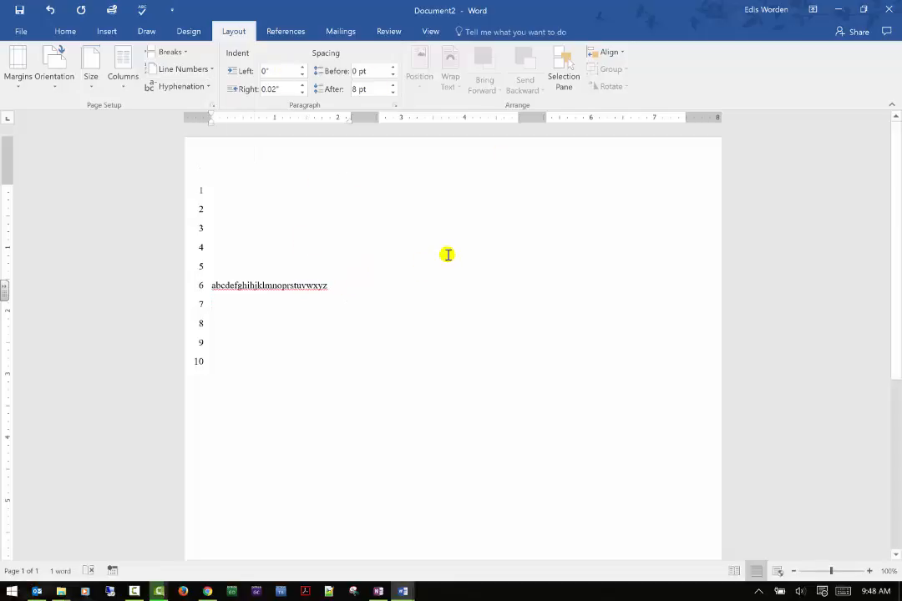
pyautogui.write('indefinitely')
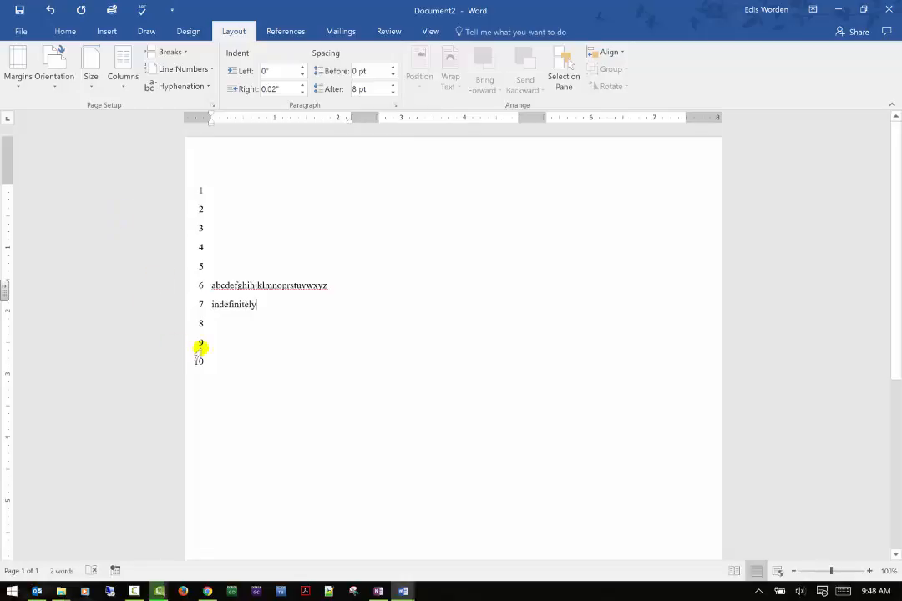
# Step: Turn on automatic hyphenation, with "indefinitely" shifted to the column's edge, and add an empty paragraph below it
pyautogui.click(207, 71)
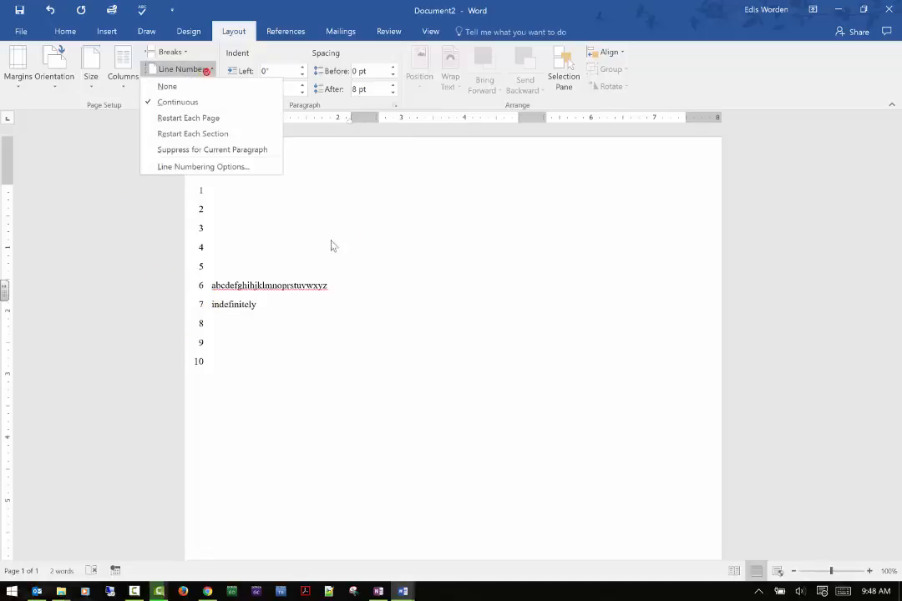
pyautogui.click(362, 236)
pyautogui.click(208, 86)
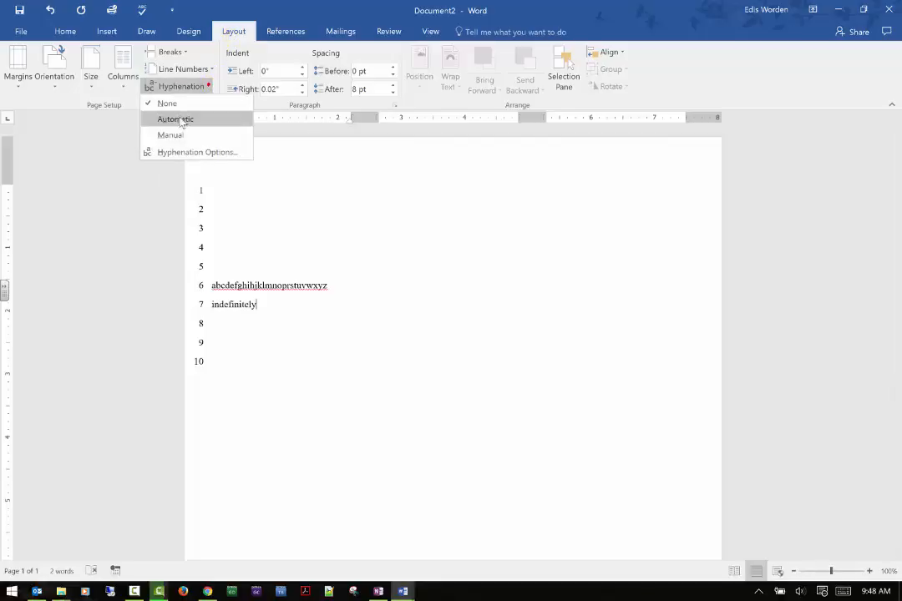
pyautogui.click(187, 117)
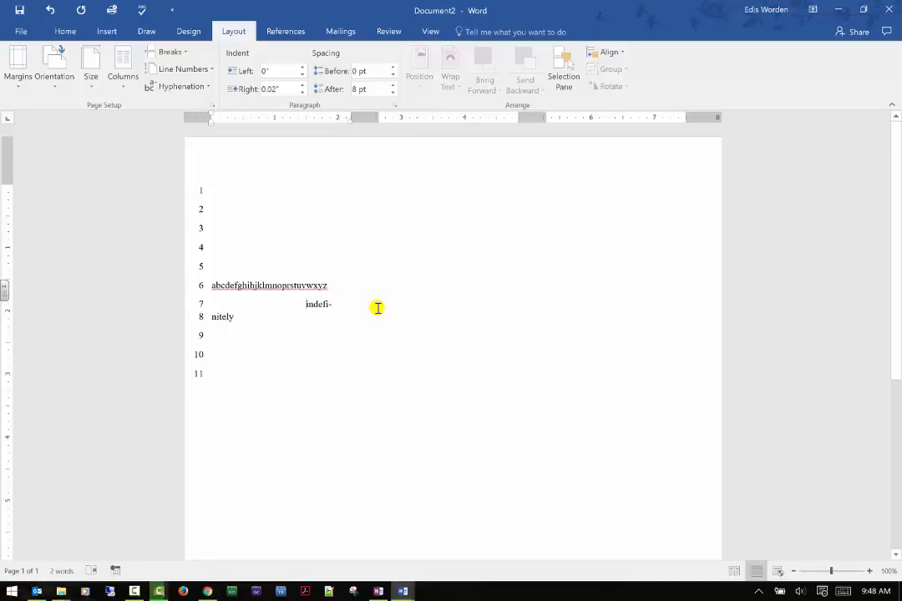
pyautogui.click(372, 324)
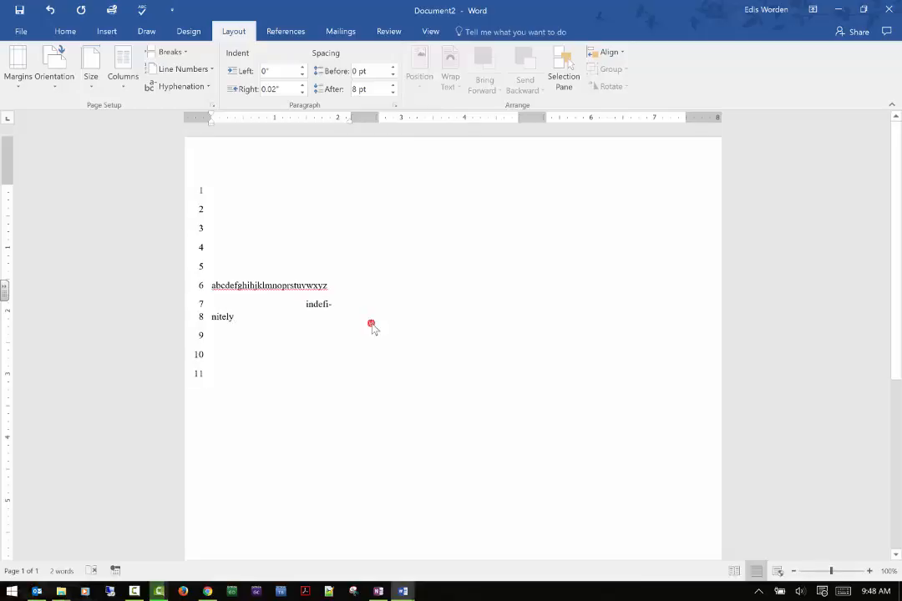
pyautogui.press('Return')
# Step: Check the manual hyphenation points for "indefinitely", cancel the dialog and set hyphenation to None
pyautogui.click(207, 87)
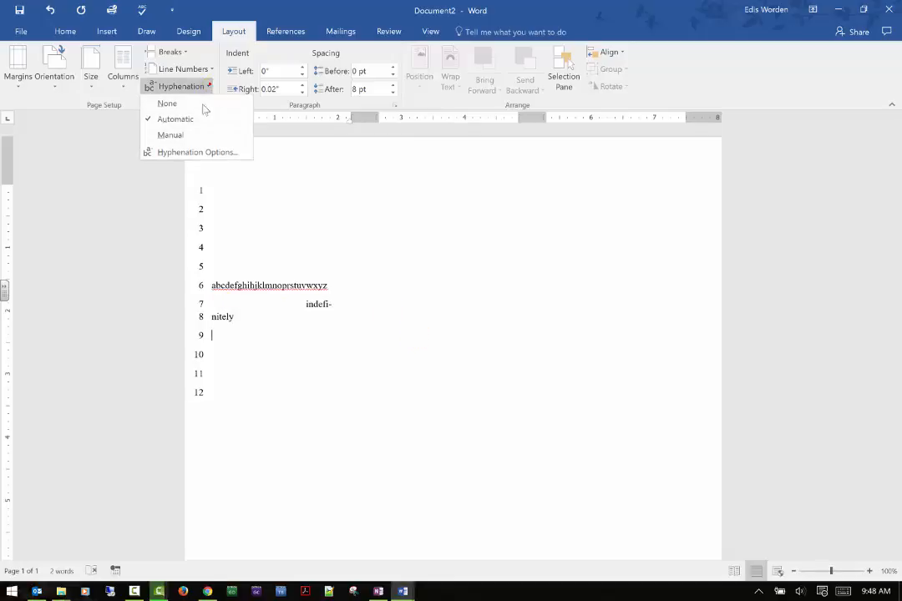
pyautogui.click(184, 152)
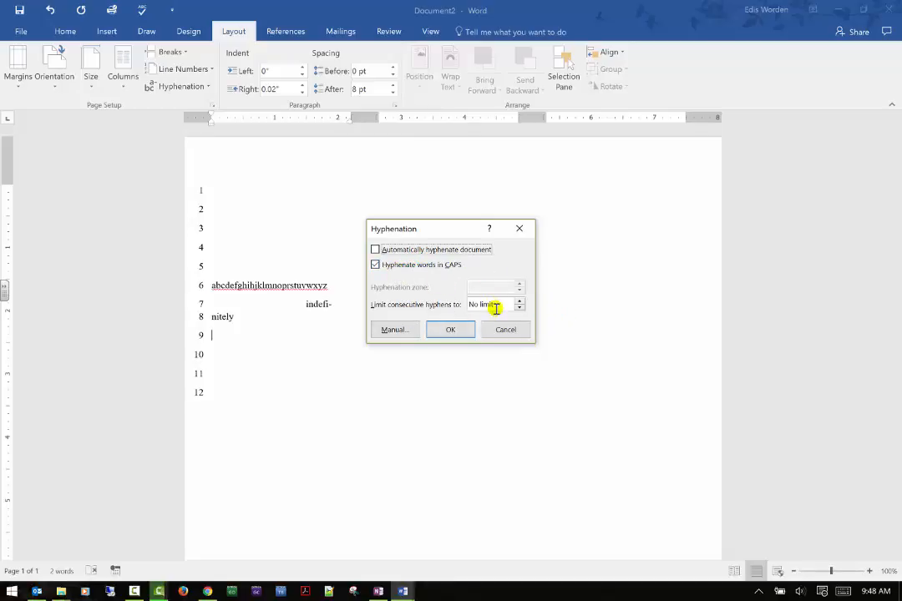
pyautogui.click(404, 331)
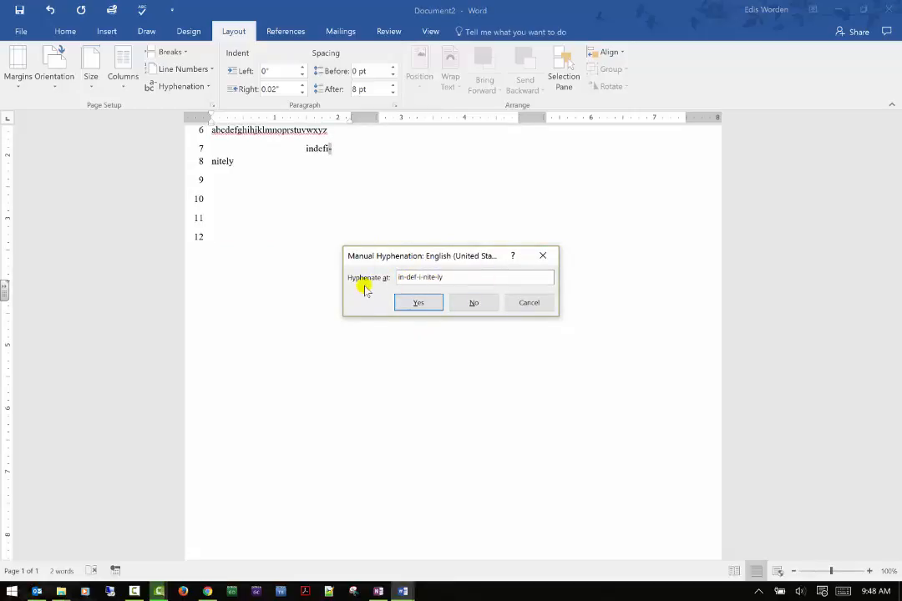
pyautogui.click(420, 279)
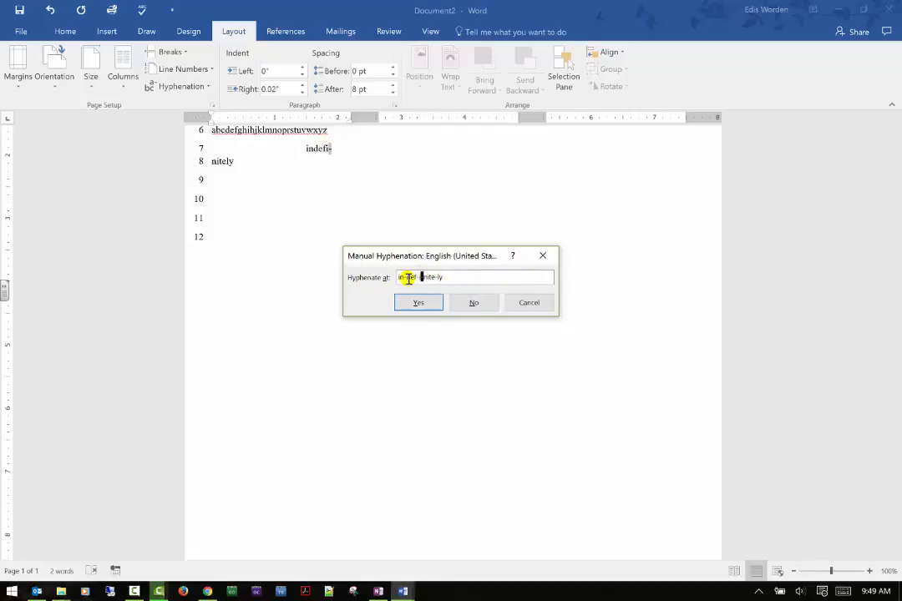
pyautogui.click(438, 277)
pyautogui.click(422, 278)
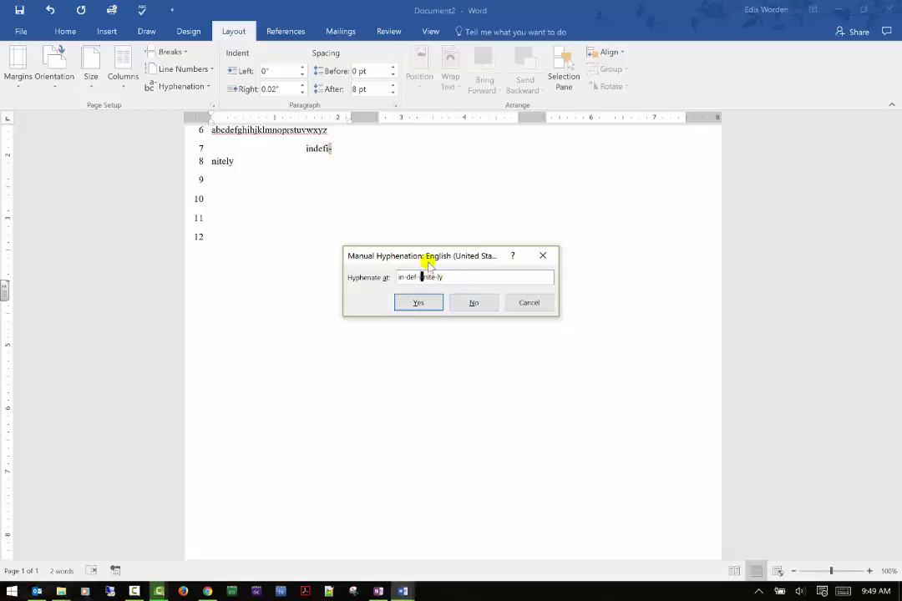
pyautogui.click(531, 305)
pyautogui.click(209, 86)
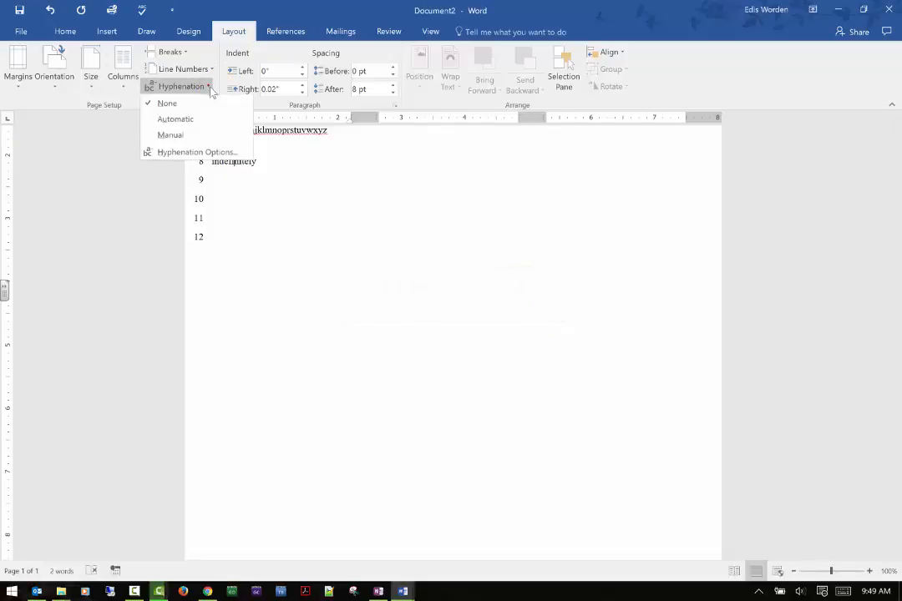
pyautogui.click(203, 104)
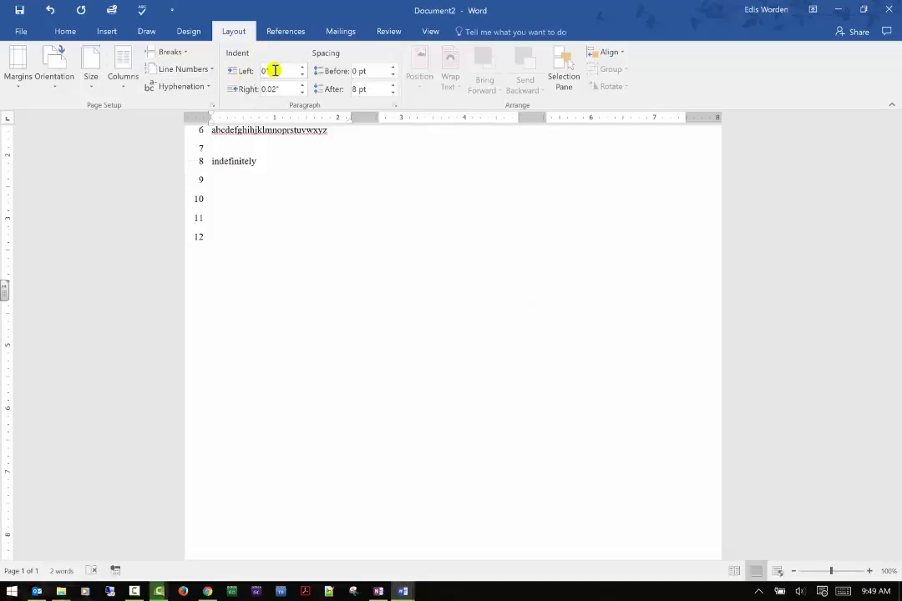
# Step: Try a larger left indent on the "indefinitely" paragraph in 0.1" increments, and set it back to 0"
pyautogui.scroll(1, 224, 194)
pyautogui.click(212, 182)
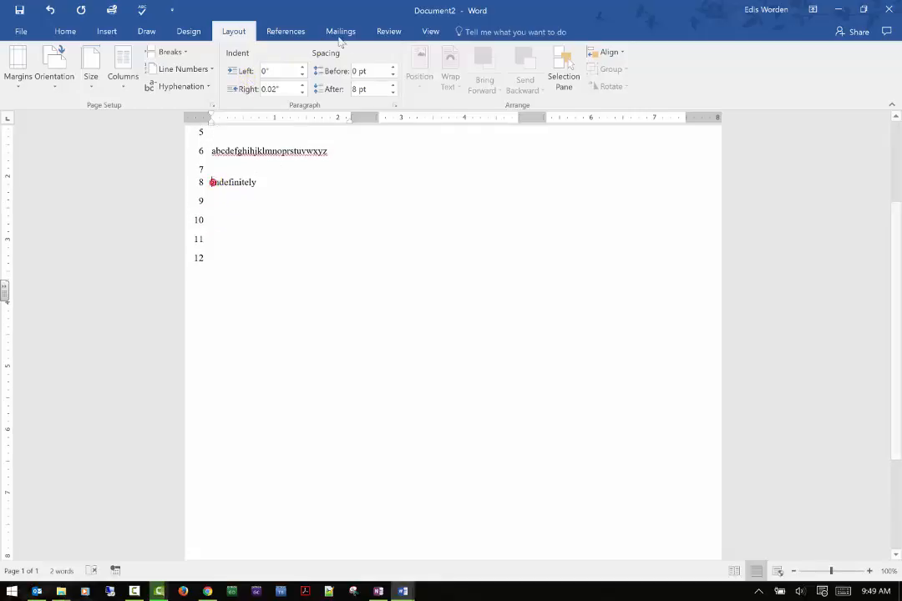
pyautogui.click(303, 67)
pyautogui.click(302, 67)
pyautogui.click(302, 68)
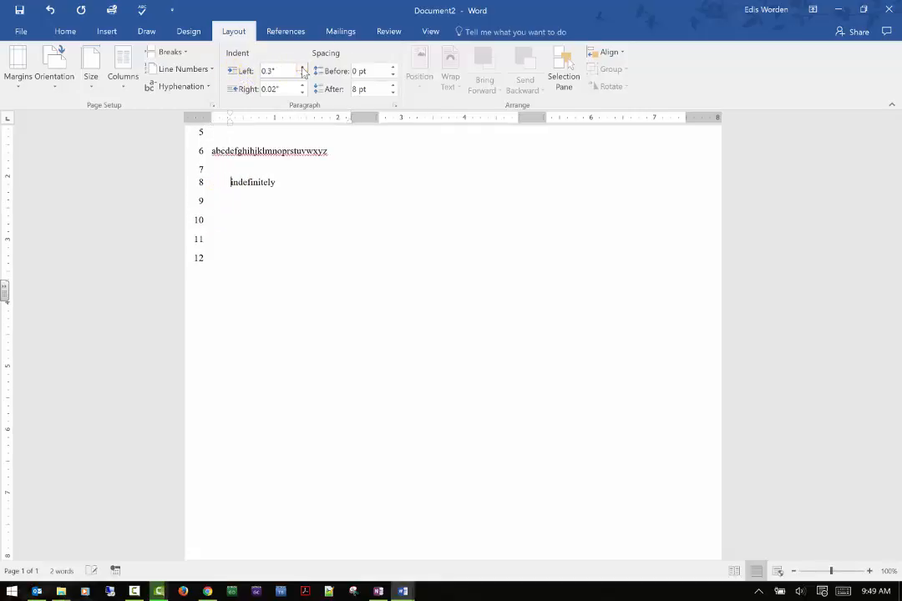
pyautogui.click(303, 68)
pyautogui.click(302, 68)
pyautogui.click(302, 68)
pyautogui.click(303, 69)
pyautogui.click(302, 76)
pyautogui.click(302, 75)
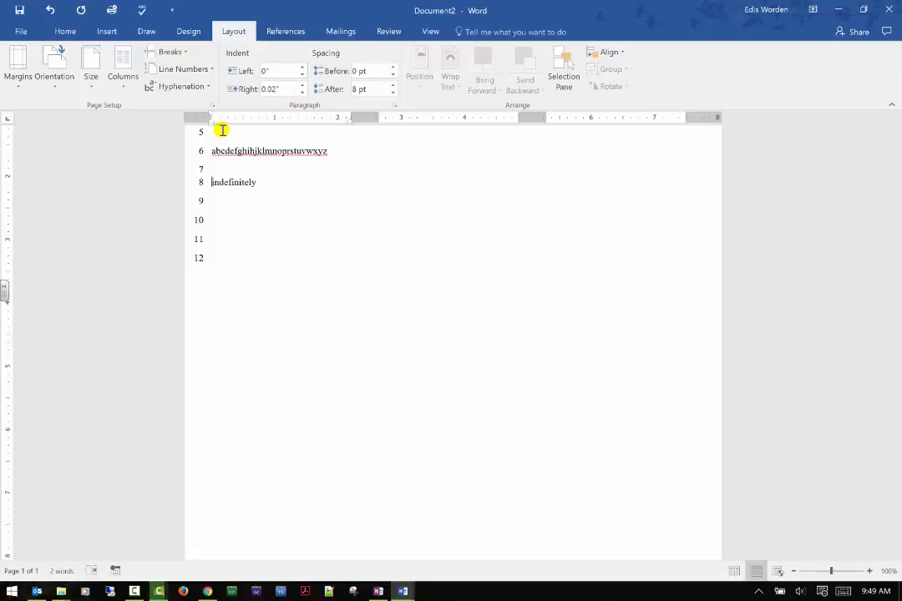
# Step: Try a 0.81" left indent on the "indefinitely" paragraph, and give it a hanging indent of about 0.4" using the ruler
pyautogui.moveTo(214, 123)
pyautogui.mouseDown()
pyautogui.moveTo(227, 125)
pyautogui.moveTo(200, 127)
pyautogui.mouseUp()
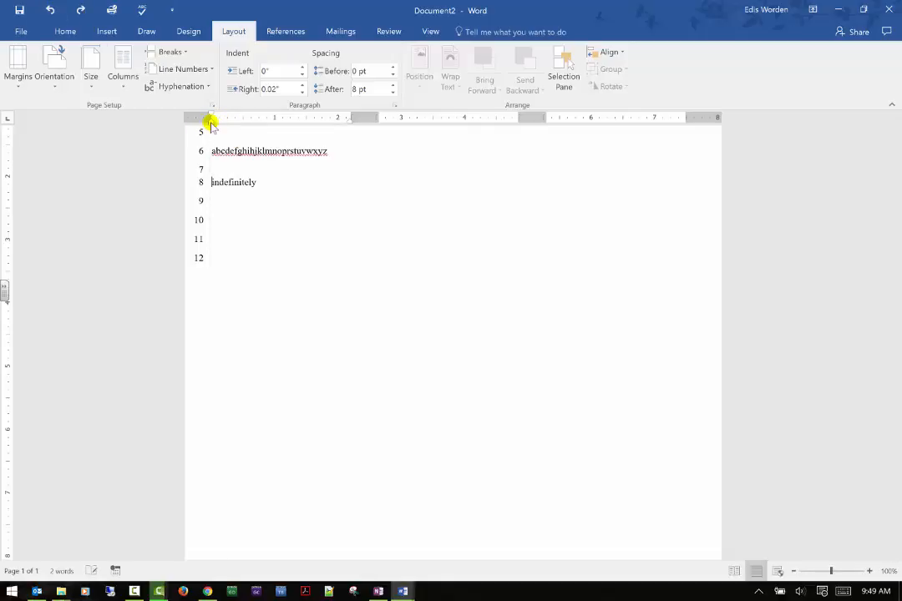
pyautogui.moveTo(211, 123); pyautogui.dragTo(262, 124)
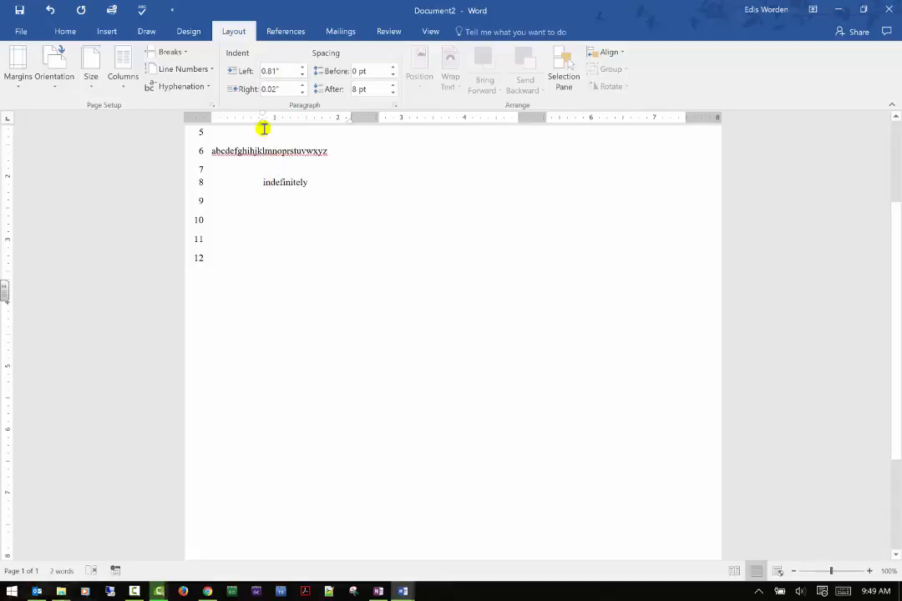
pyautogui.moveTo(262, 125)
pyautogui.mouseDown()
pyautogui.moveTo(217, 126)
pyautogui.moveTo(234, 124)
pyautogui.moveTo(212, 117)
pyautogui.mouseUp()
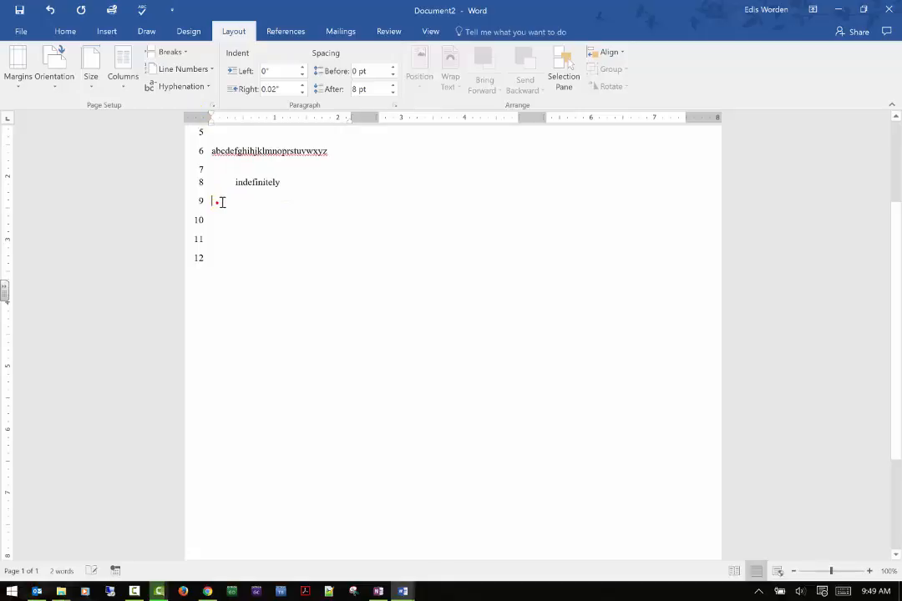
# Step: Add "indefinitely" two more times to the hanging paragraph to test wrapping, and delete the last repetition
pyautogui.click(250, 160)
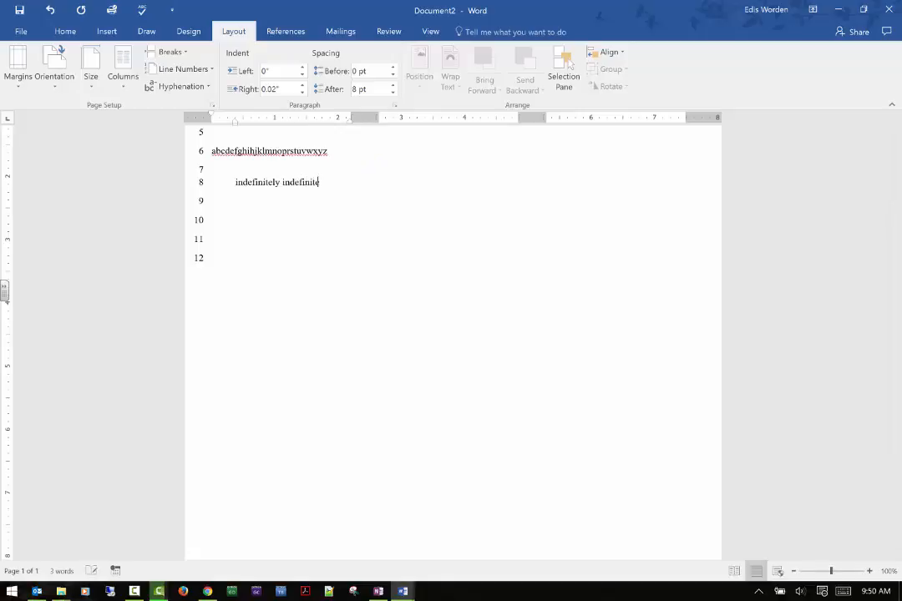
pyautogui.write('indefinitely')
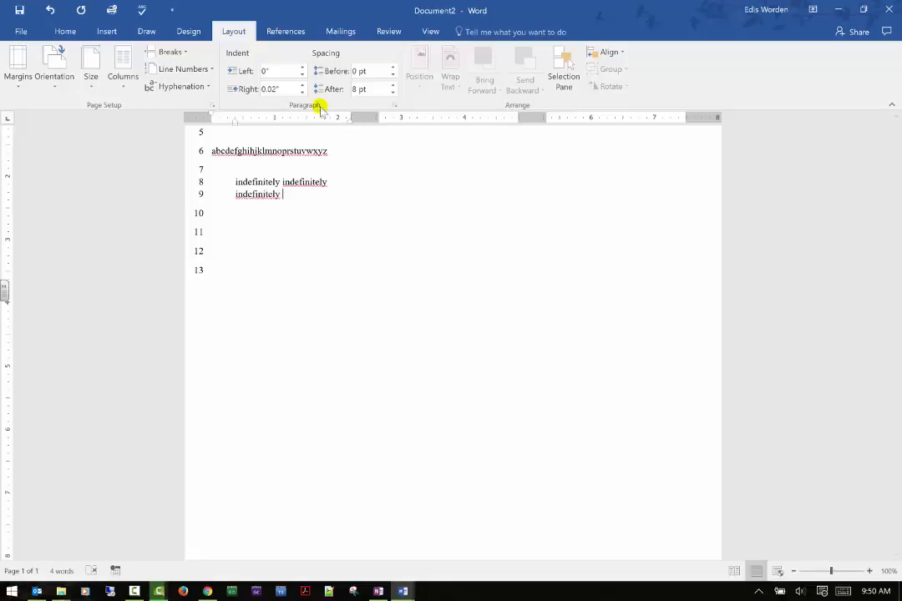
pyautogui.click(360, 235)
pyautogui.press('BackSpace')
pyautogui.press('BackSpace')
pyautogui.press('BackSpace')
pyautogui.press('BackSpace')
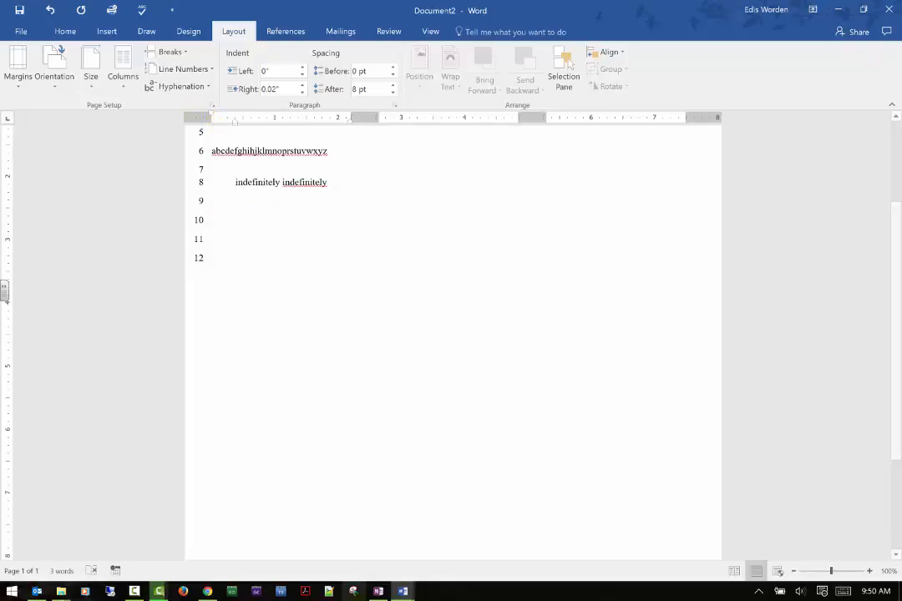
# Step: Switch to the Week 5 assignment document and select the bulleted items under Video Conferencing Equipment
pyautogui.moveTo(407, 593)
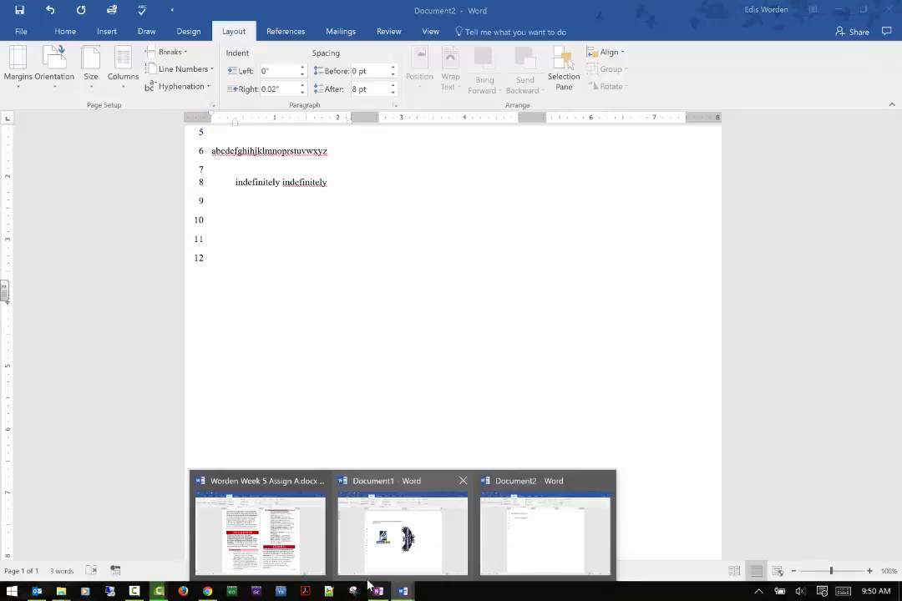
pyautogui.click(258, 534)
pyautogui.scroll(5, 171, 184)
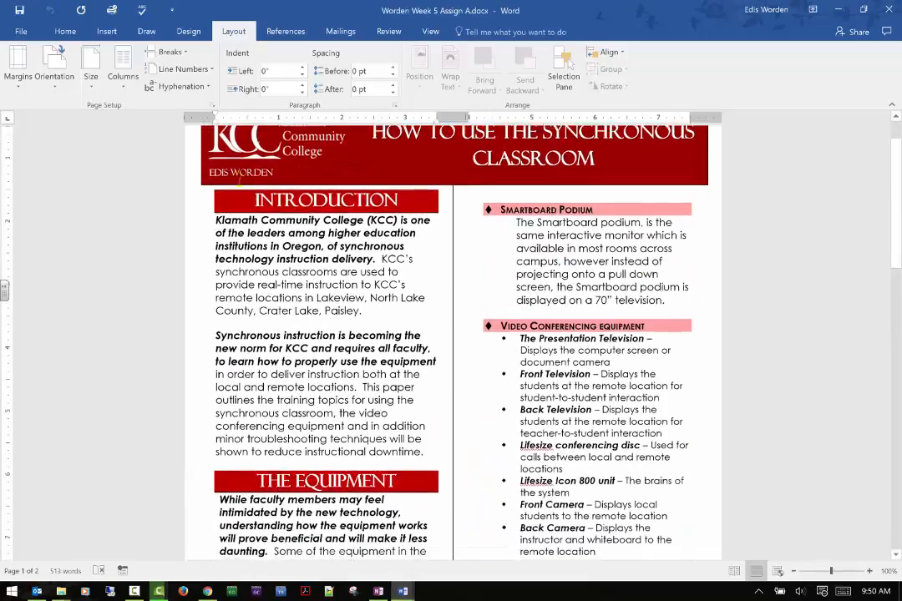
pyautogui.scroll(-3, 498, 260)
pyautogui.moveTo(501, 264); pyautogui.dragTo(640, 464)
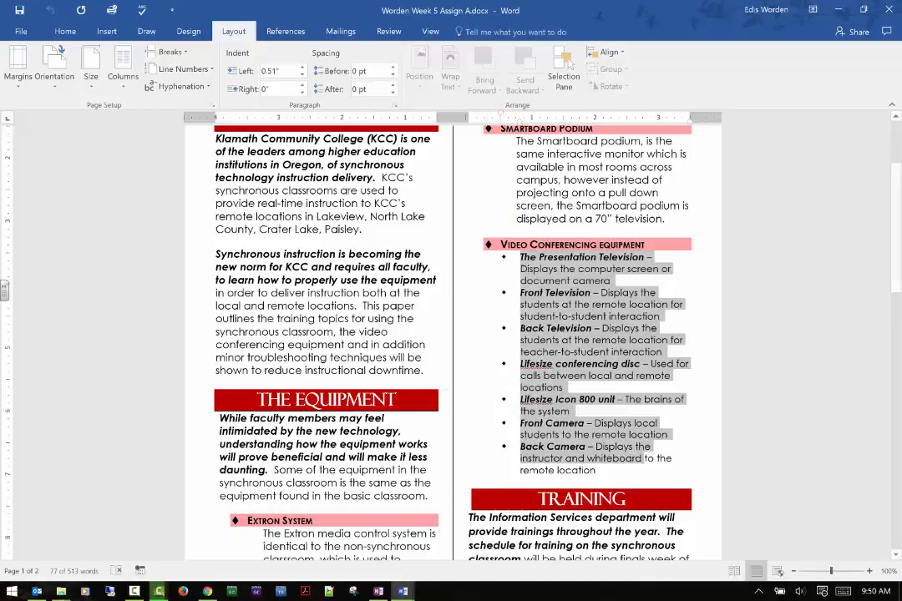
# Step: Switch to Document2 and turn the "indefinitely" paragraph into a bulleted item
pyautogui.hotkey('alt', 'Tab')
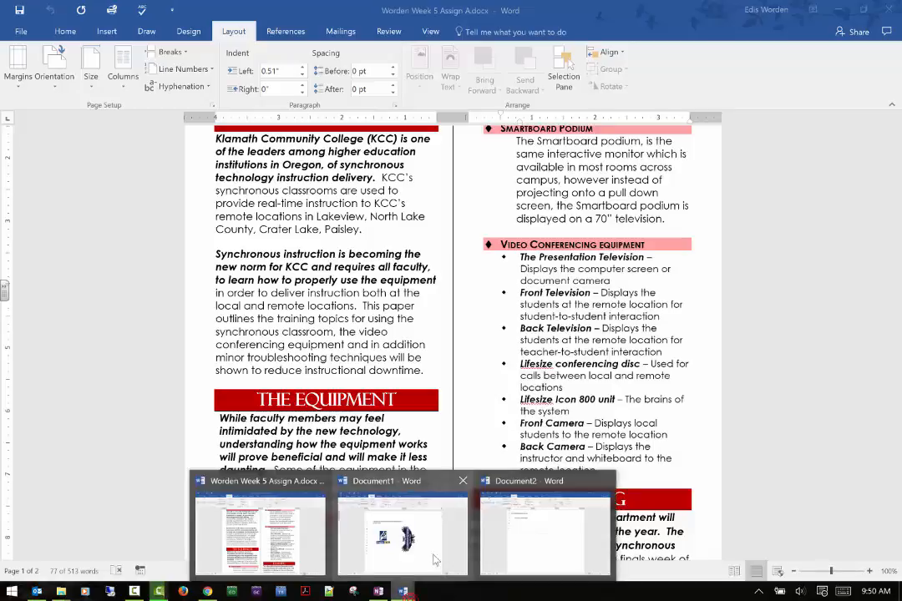
pyautogui.click(574, 540)
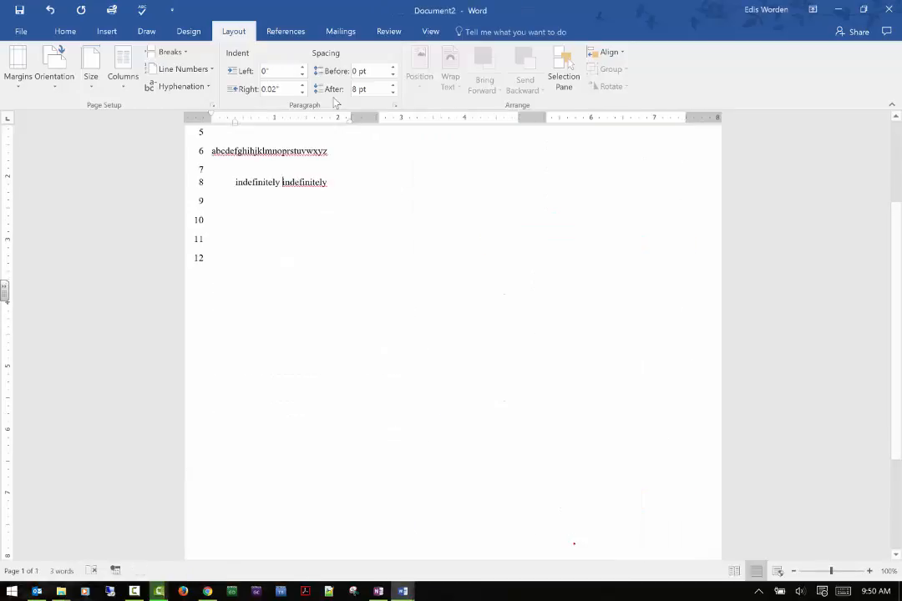
pyautogui.click(209, 183)
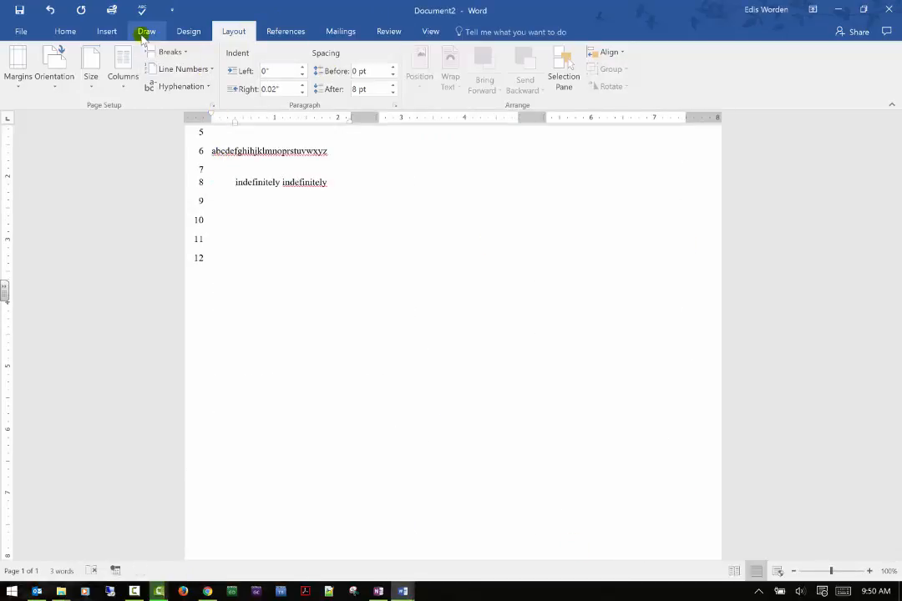
pyautogui.click(65, 33)
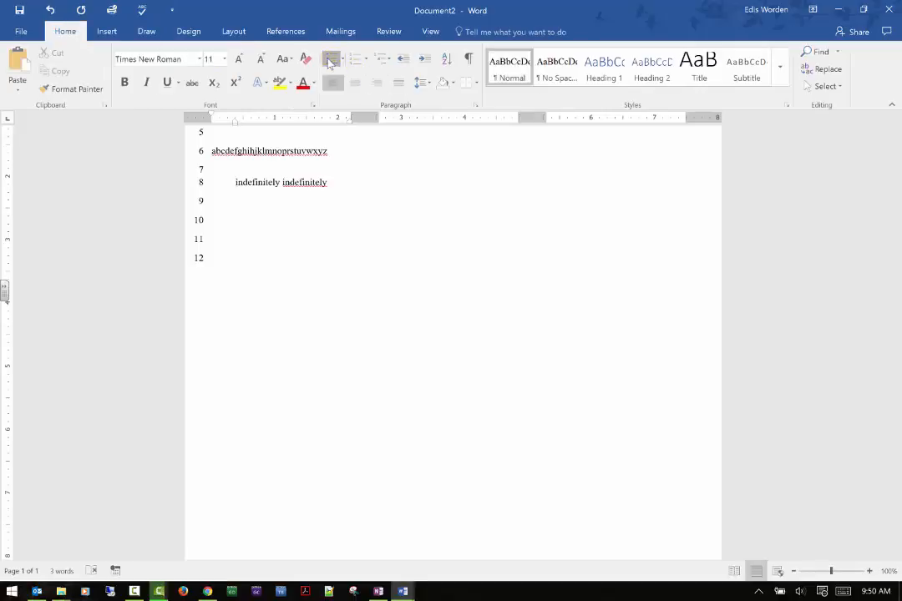
pyautogui.click(332, 58)
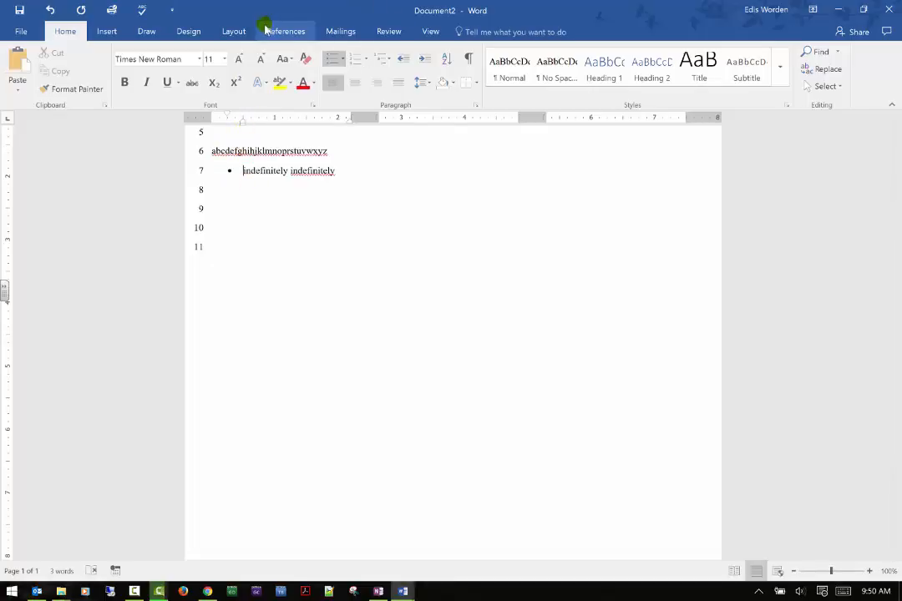
# Step: Try a 1" right indent on the "indefinitely" bullet, and return it to 0.02" using the ruler
pyautogui.click(236, 32)
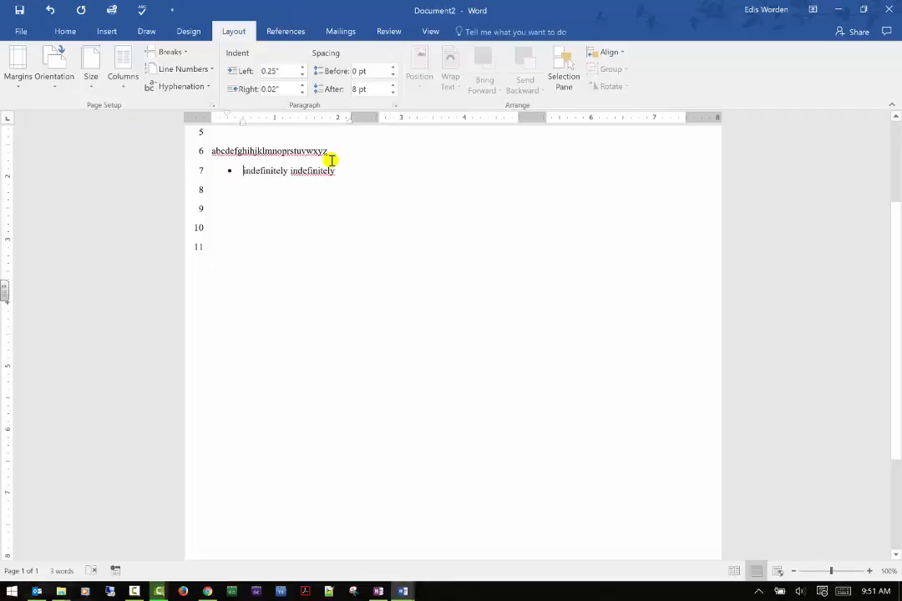
pyautogui.click(302, 85)
pyautogui.click(302, 86)
pyautogui.click(302, 86)
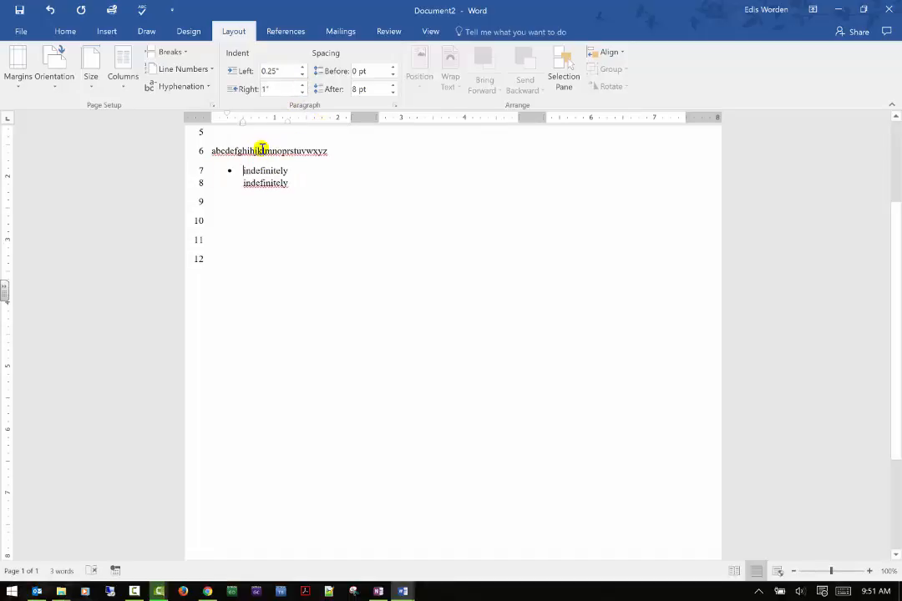
pyautogui.doubleClick(291, 127)
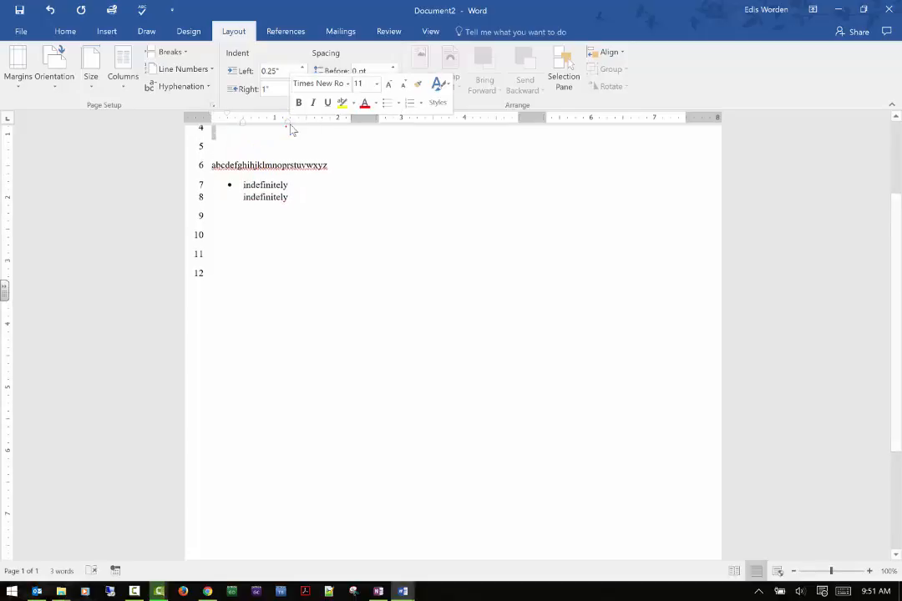
pyautogui.scroll(1, 353, 187)
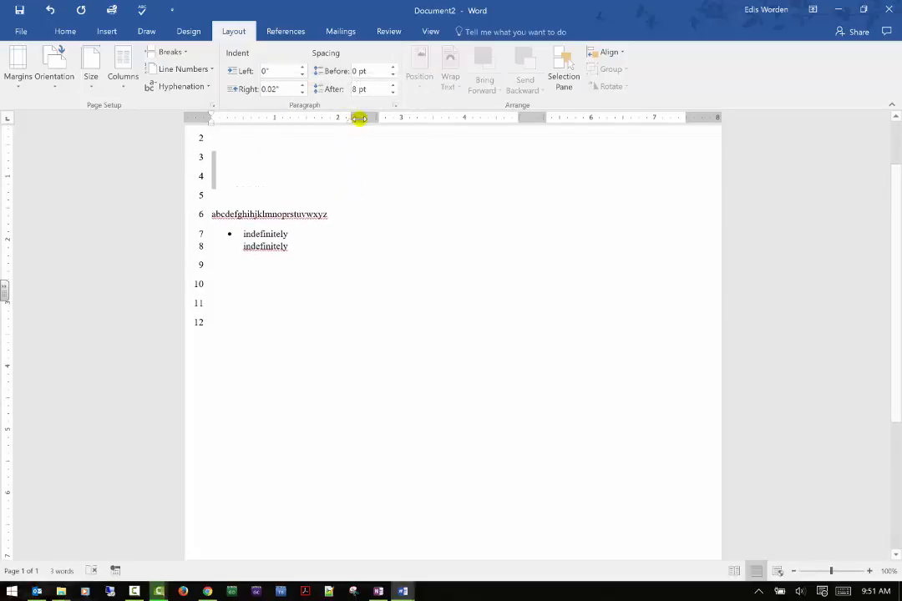
pyautogui.click(289, 242)
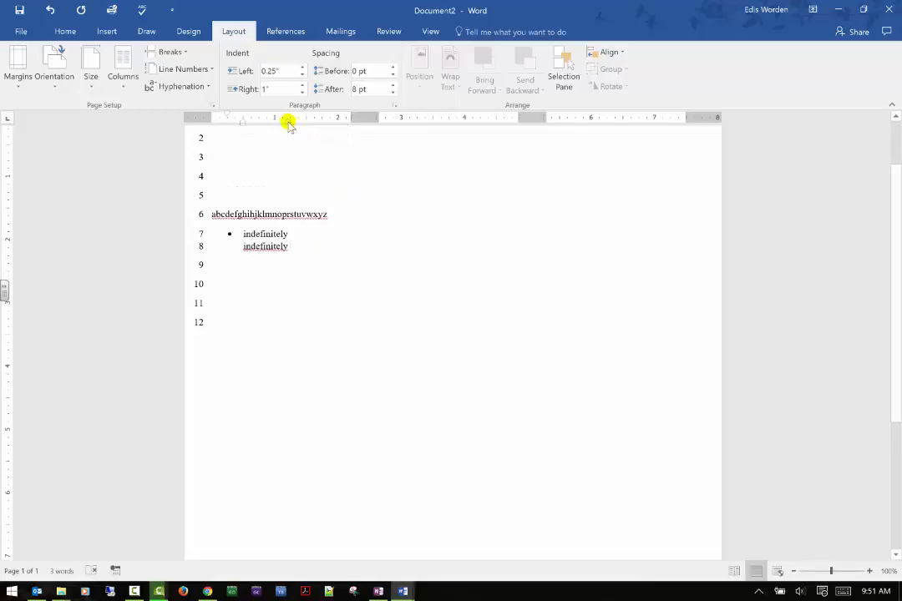
pyautogui.moveTo(288, 123); pyautogui.dragTo(349, 124)
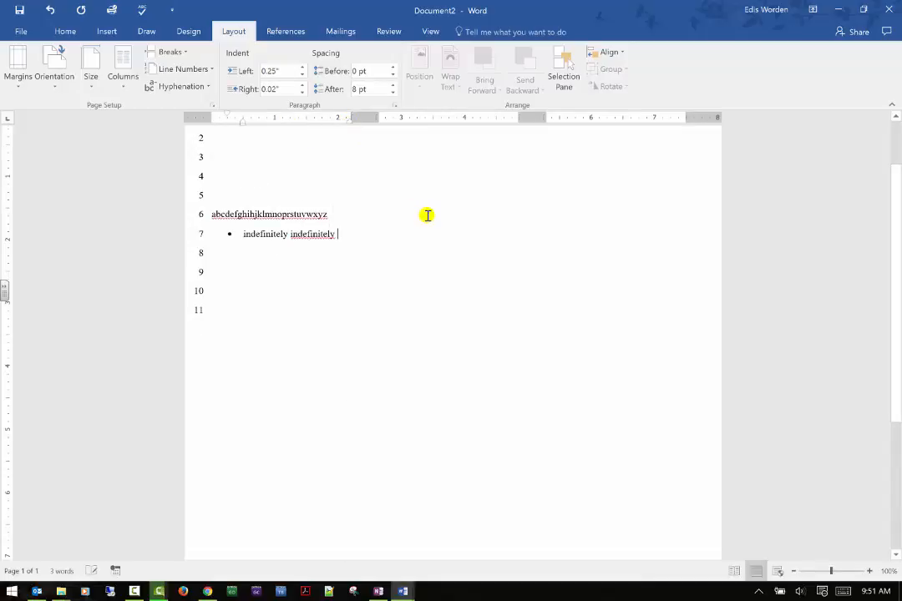
pyautogui.click(283, 33)
pyautogui.scroll(-3, 358, 198)
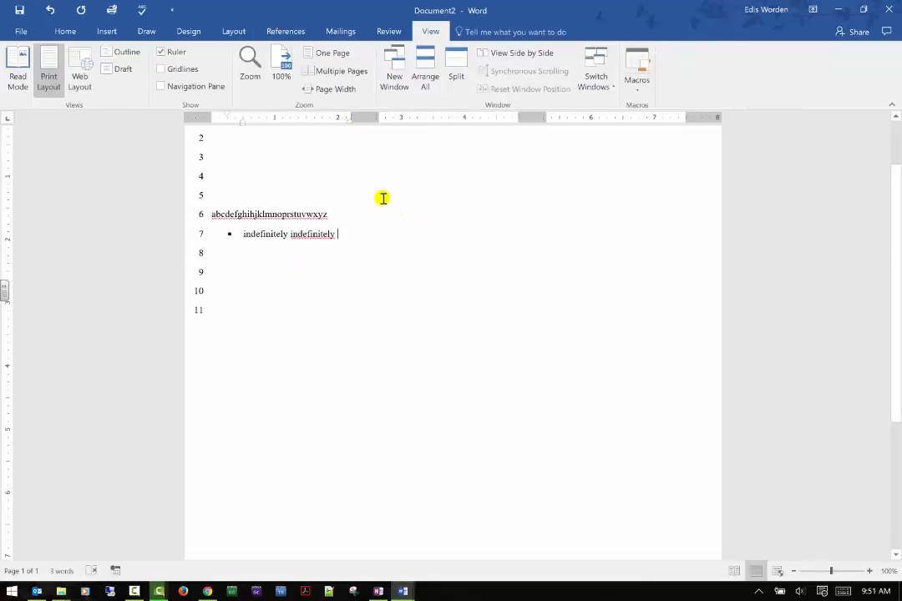
pyautogui.click(235, 28)
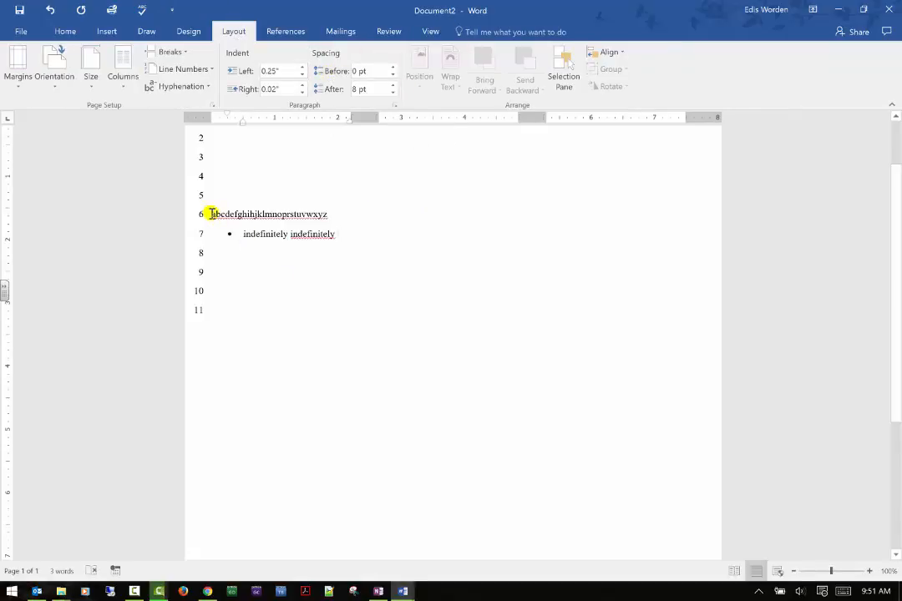
# Step: Set the spacing before the alphabet line and the "indefinitely" bullet to 42 pt
pyautogui.moveTo(211, 213); pyautogui.dragTo(334, 235)
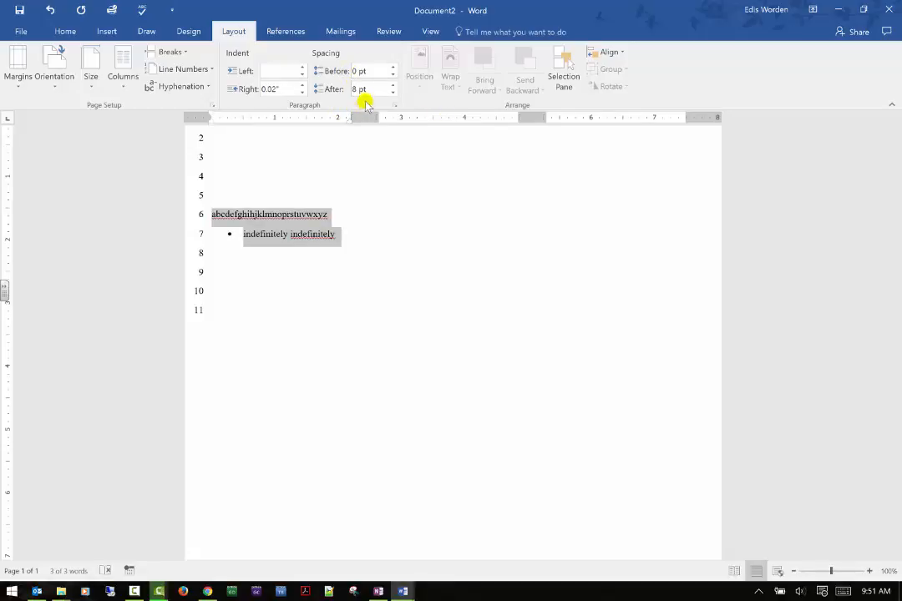
pyautogui.click(395, 67)
pyautogui.click(394, 67)
pyautogui.click(394, 66)
pyautogui.click(394, 67)
pyautogui.click(395, 67)
pyautogui.click(394, 67)
pyautogui.click(394, 67)
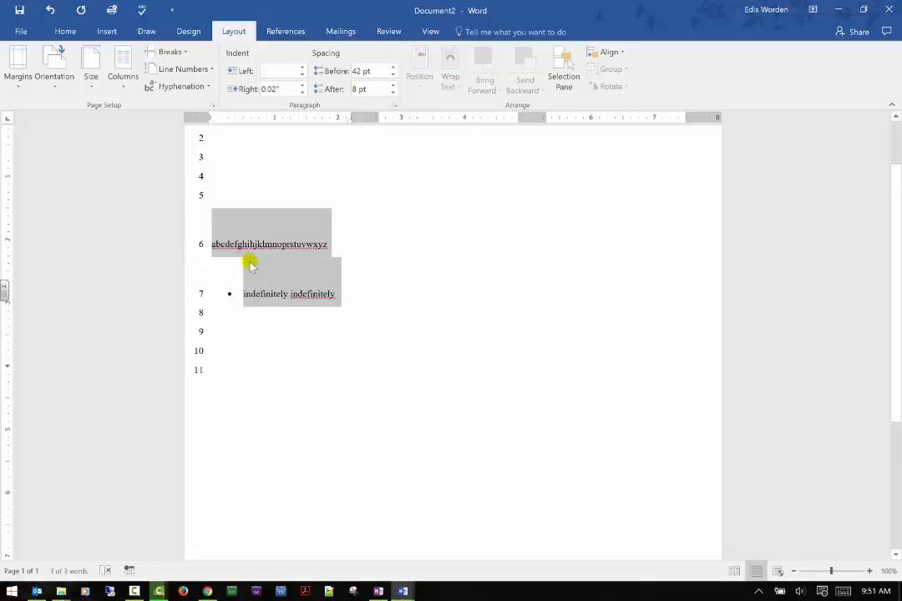
pyautogui.click(277, 269)
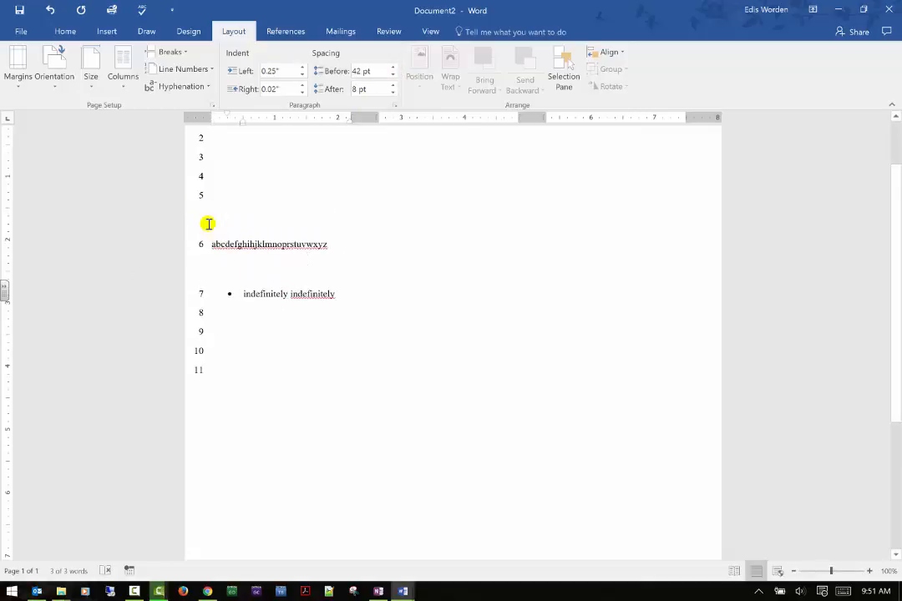
# Step: Try automatic spacing before on the alphabet line, the bullet and the empty line above them, and set it back to 0 pt
pyautogui.moveTo(207, 225); pyautogui.dragTo(334, 296)
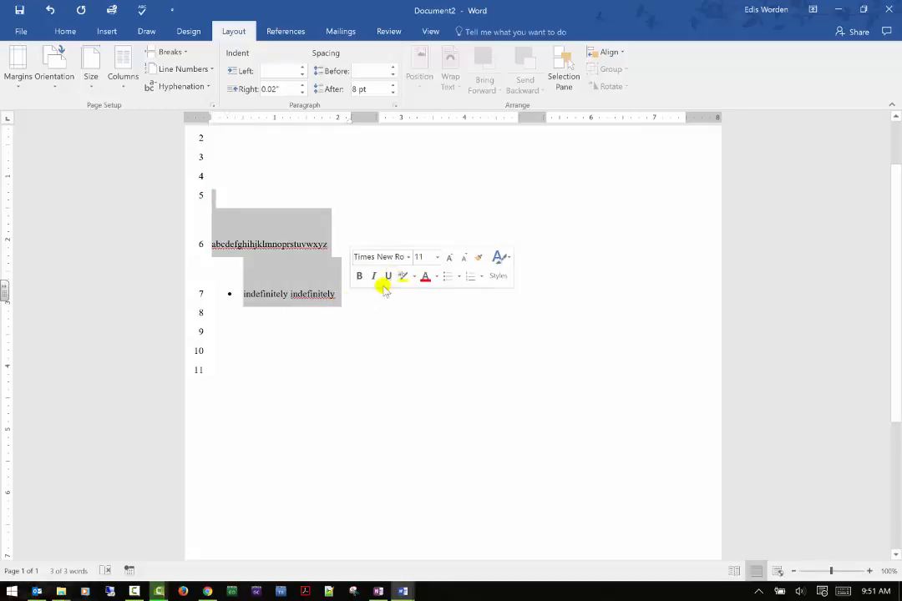
pyautogui.click(392, 73)
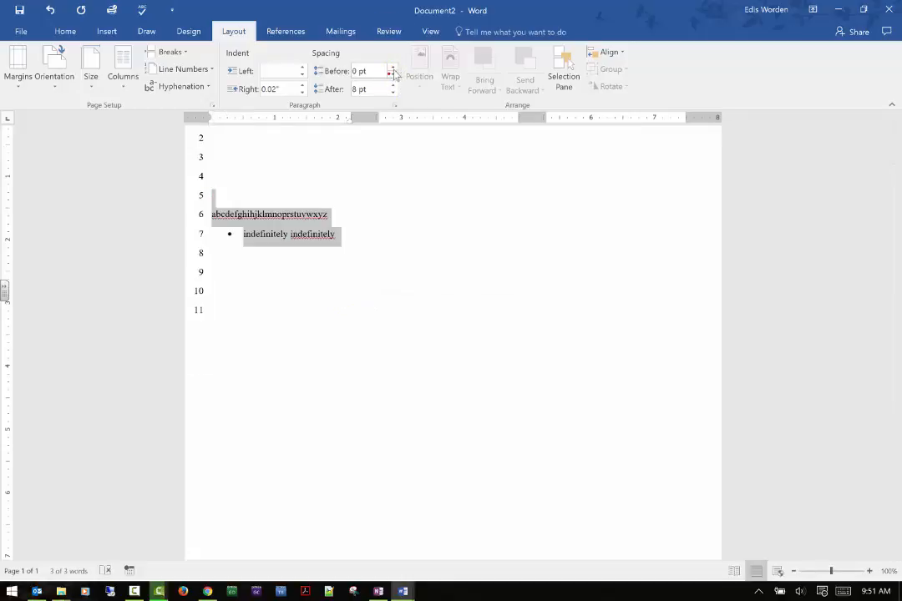
pyautogui.click(393, 77)
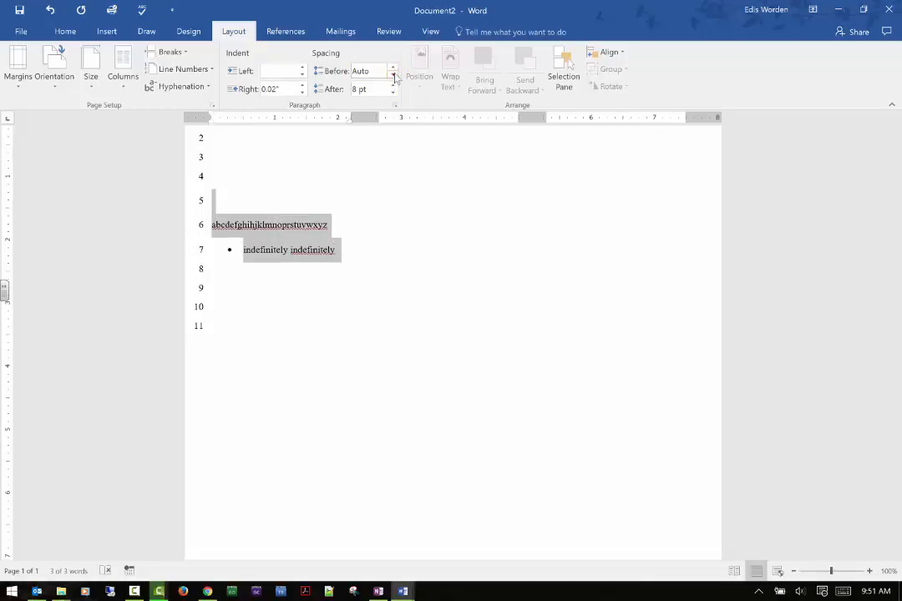
pyautogui.click(392, 67)
pyautogui.click(65, 31)
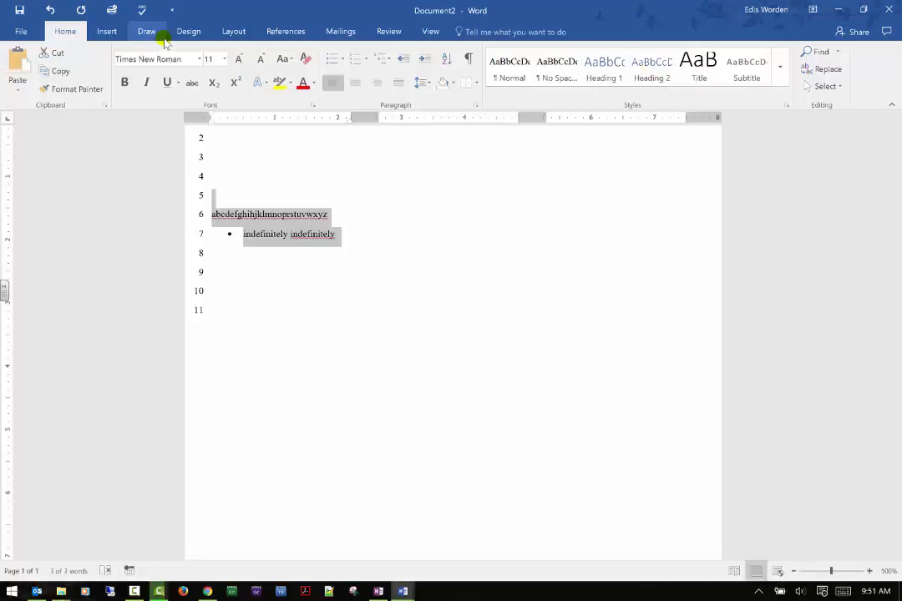
pyautogui.click(286, 32)
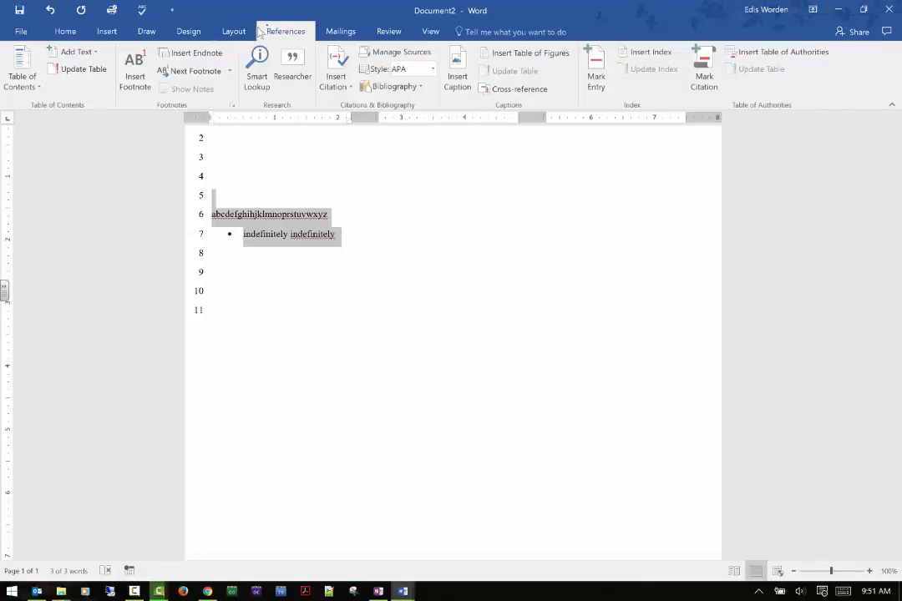
pyautogui.click(234, 33)
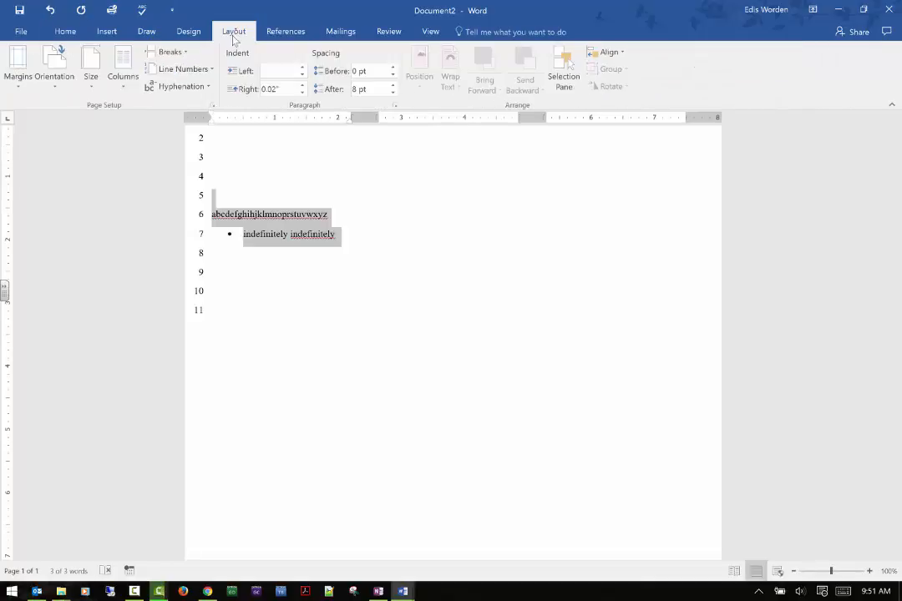
# Step: Try 12 pt spacing after on the selected lines, and reduce it to 0 pt
pyautogui.click(392, 86)
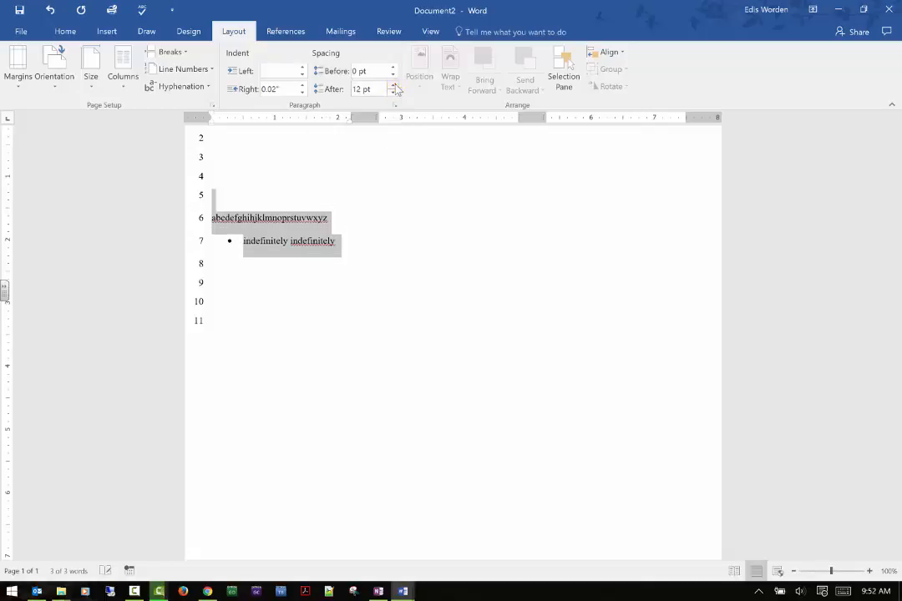
pyautogui.click(393, 92)
pyautogui.click(392, 92)
pyautogui.click(392, 93)
pyautogui.click(392, 84)
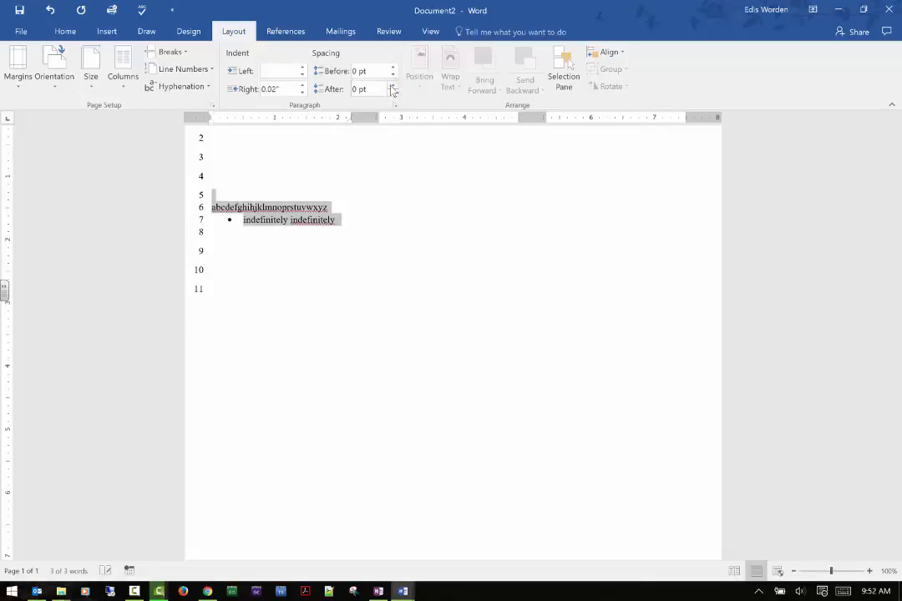
pyautogui.click(280, 221)
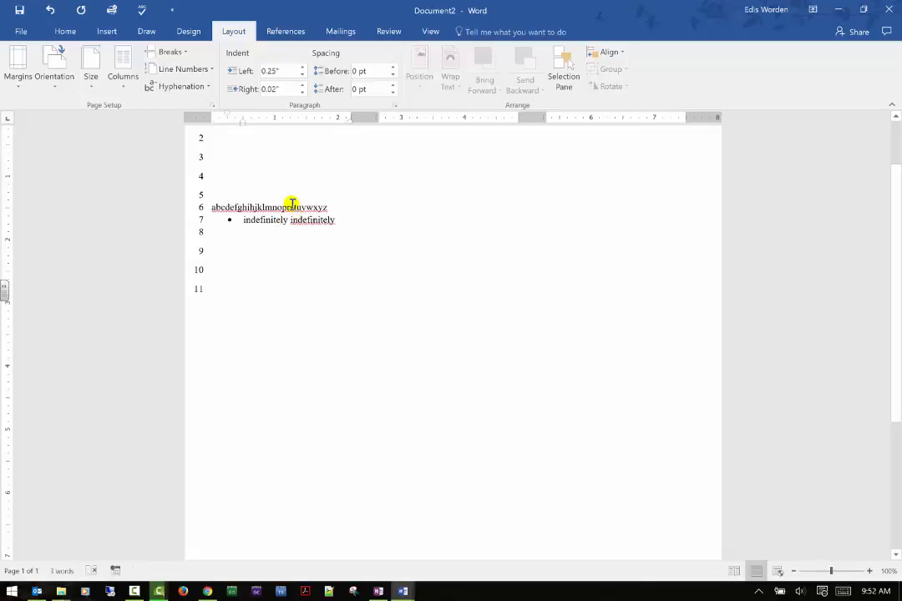
# Step: Set the spacing after the alphabet line and the "indefinitely" bullet to 6 pt
pyautogui.moveTo(211, 208); pyautogui.dragTo(338, 220)
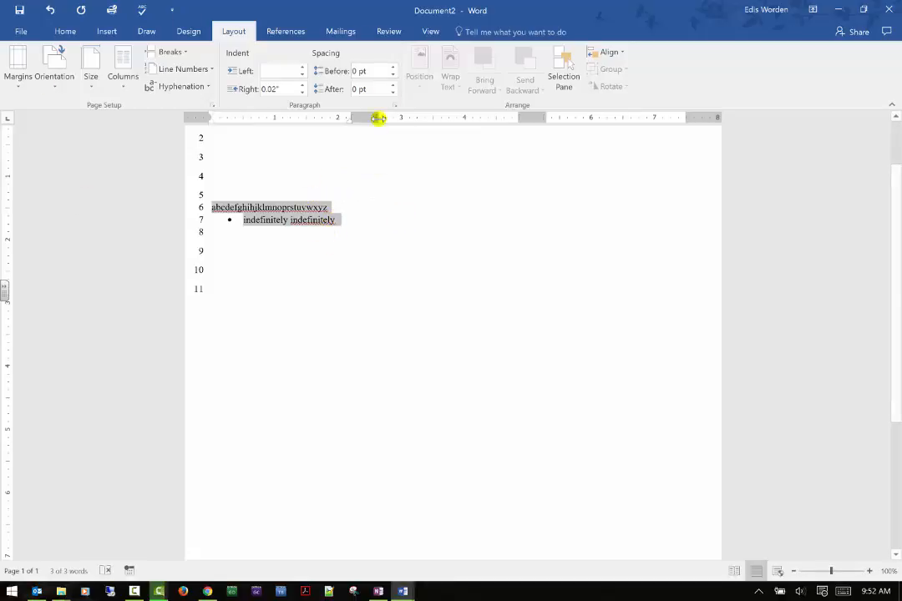
pyautogui.click(376, 218)
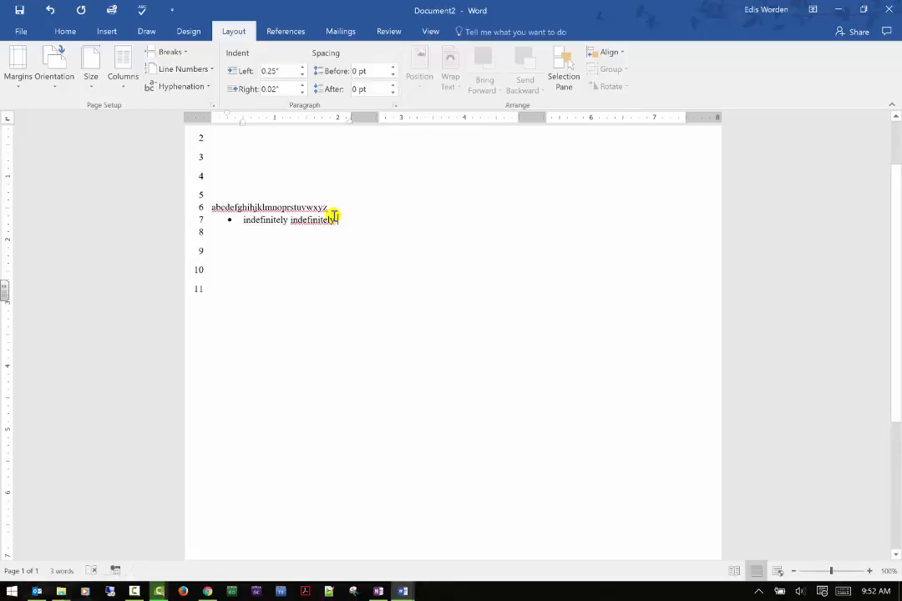
pyautogui.keyDown('shift'); pyautogui.click(212, 207); pyautogui.keyUp('shift')
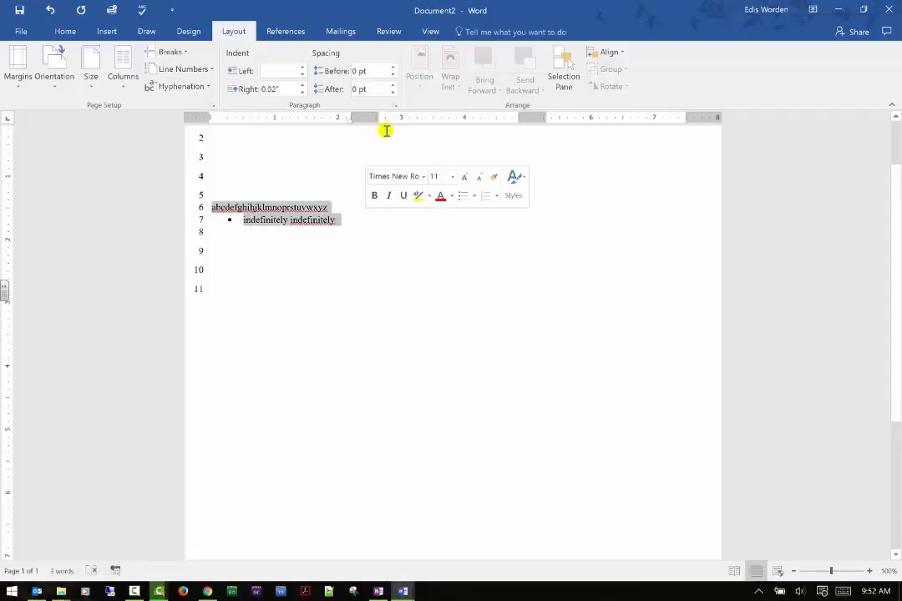
pyautogui.click(394, 86)
# Step: Add an empty bullet below the "indefinitely" bullet and insert the picture oitowl1.jpg from the OIT folder there
pyautogui.click(386, 223)
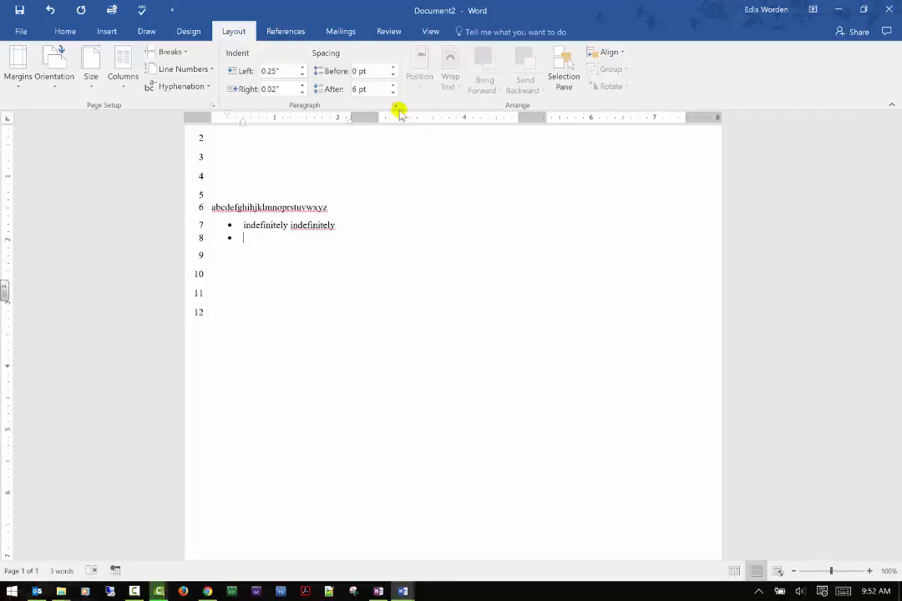
pyautogui.click(106, 34)
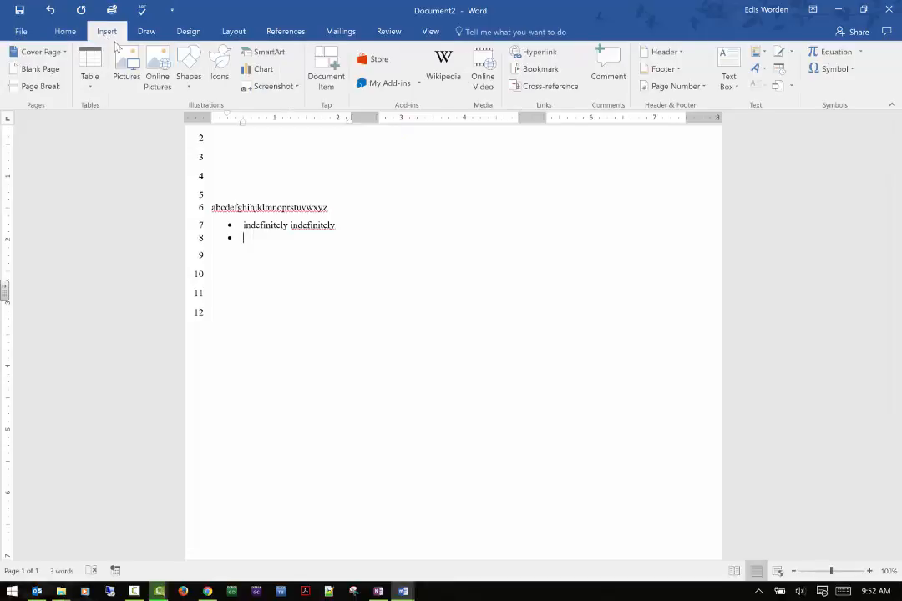
pyautogui.click(126, 69)
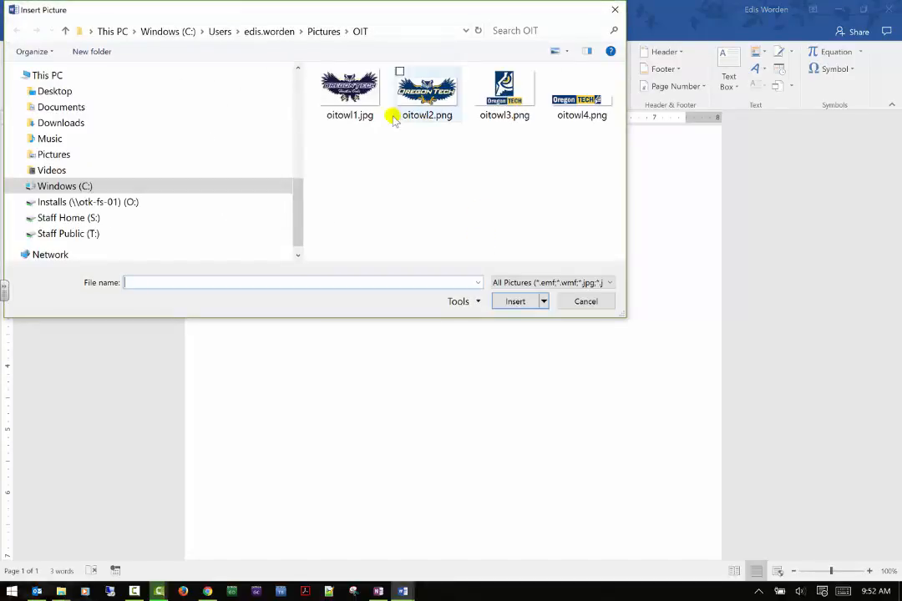
pyautogui.click(383, 115)
pyautogui.click(511, 297)
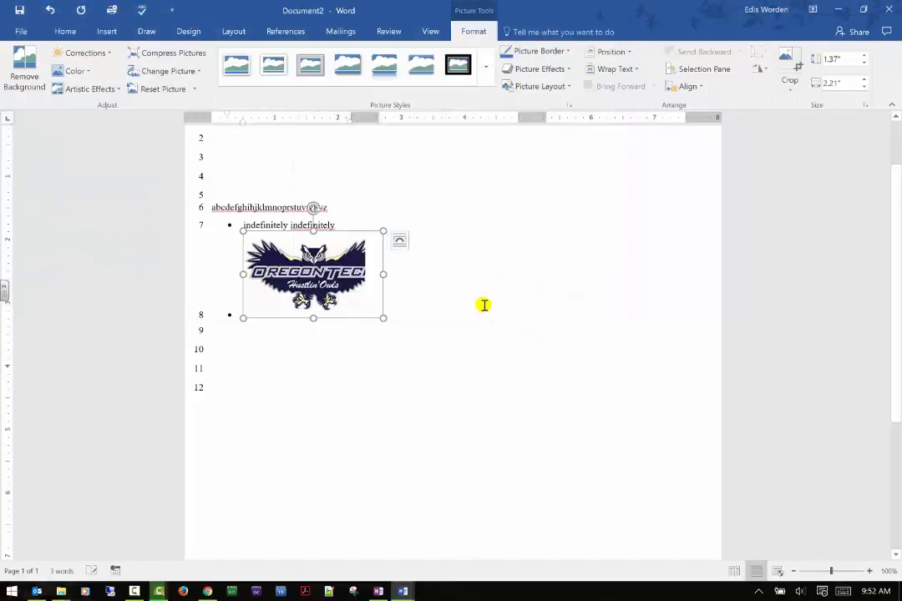
# Step: Insert the en-INTL-L-Surface-Hub-84i picture from the Pictures folder
pyautogui.click(102, 31)
pyautogui.click(134, 60)
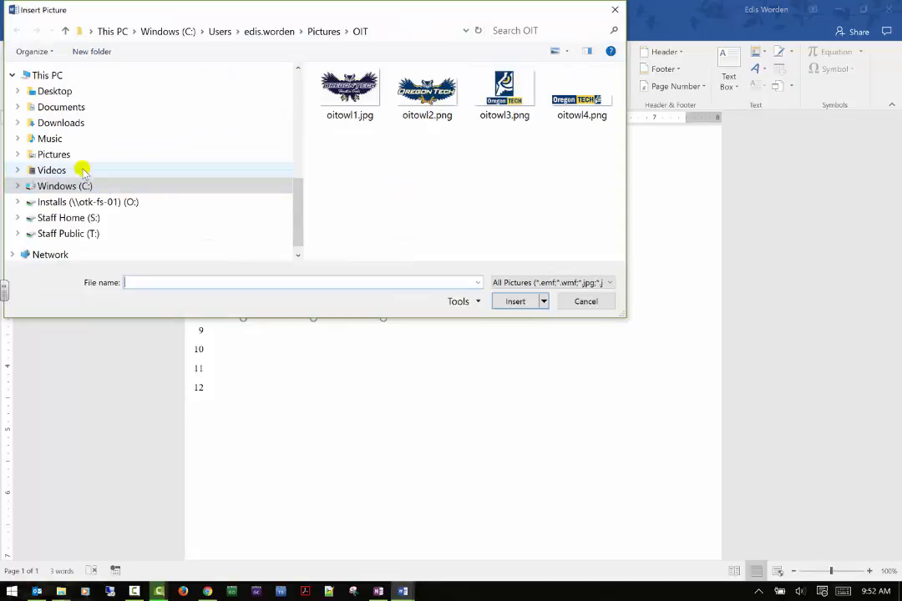
pyautogui.click(59, 155)
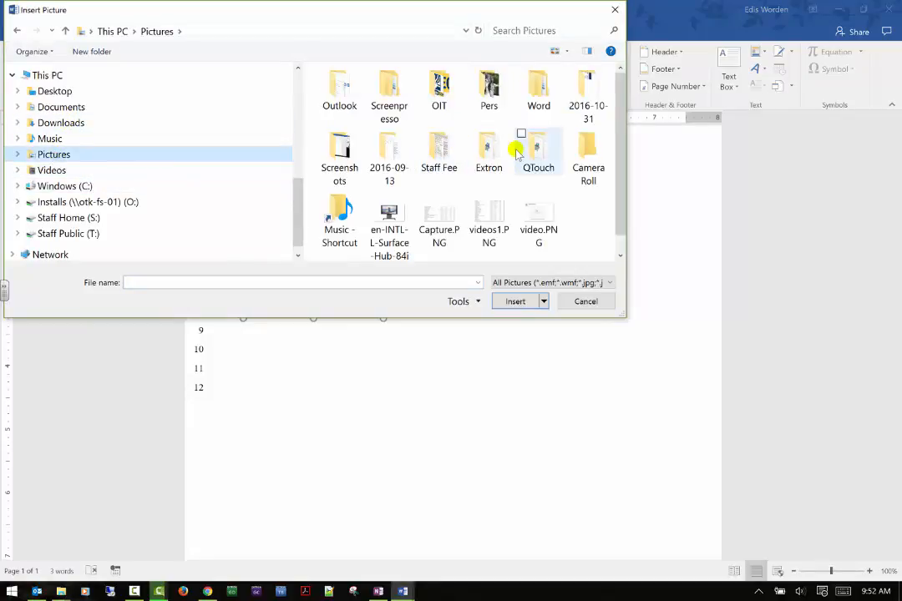
pyautogui.doubleClick(387, 232)
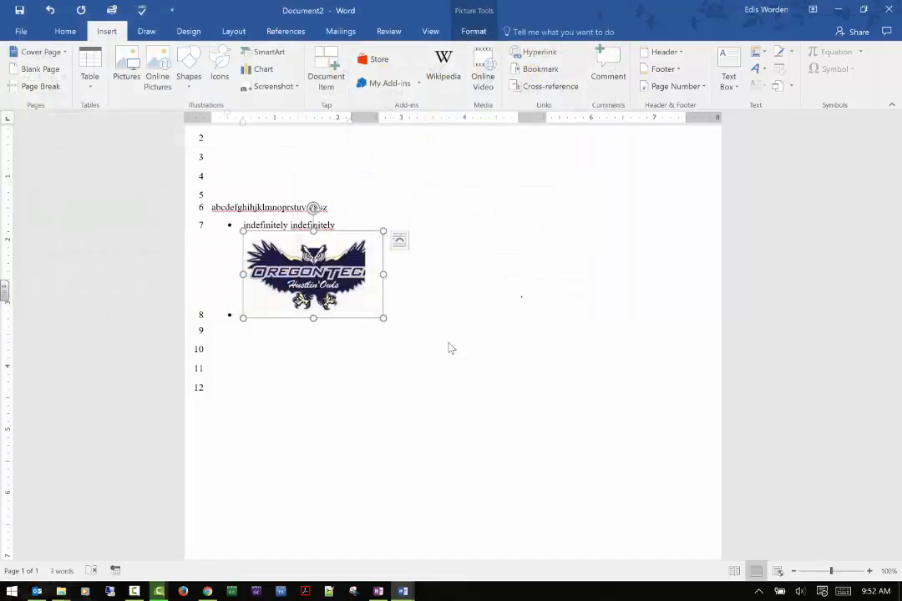
# Step: Insert a second copy of the en-INTL-L-Surface-Hub-84in-HP7-00001-mnco.jpg picture from the Pictures folder beneath the first one
pyautogui.click(471, 280)
pyautogui.click(376, 275)
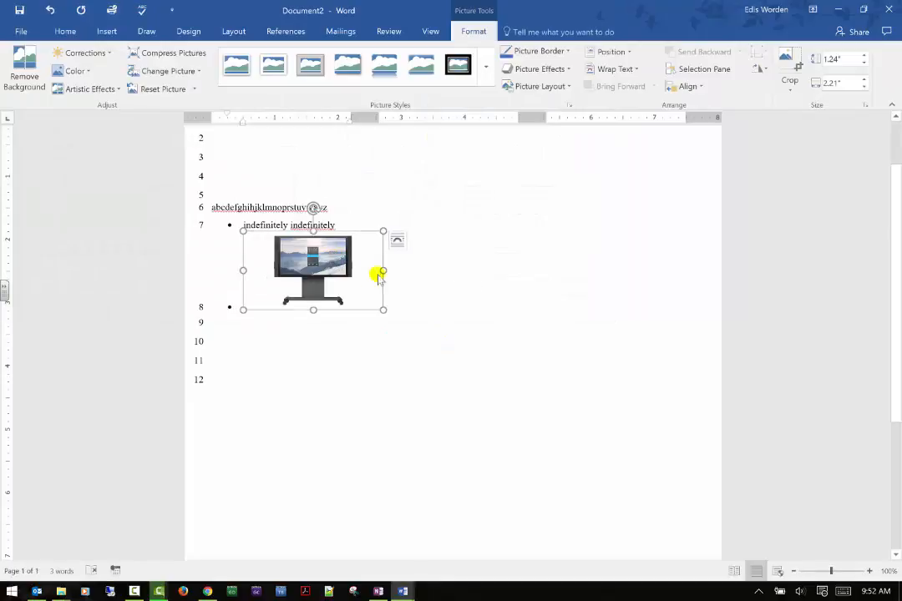
pyautogui.click(417, 282)
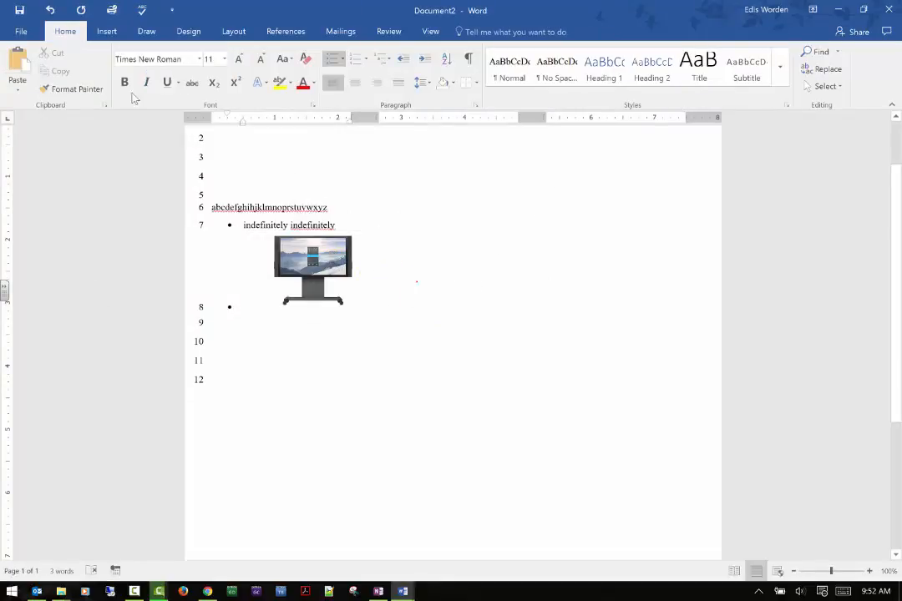
pyautogui.click(107, 31)
pyautogui.click(127, 68)
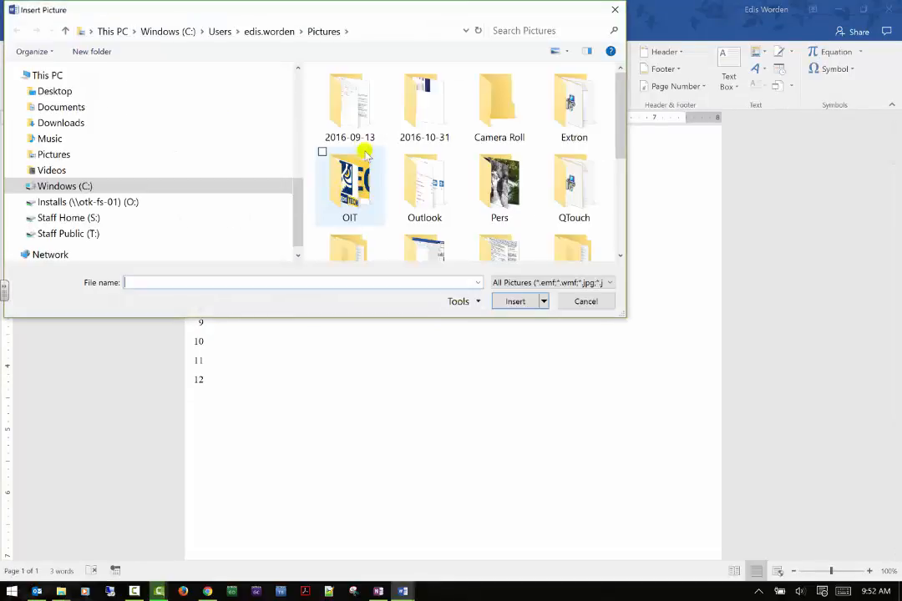
pyautogui.click(100, 154)
pyautogui.click(399, 215)
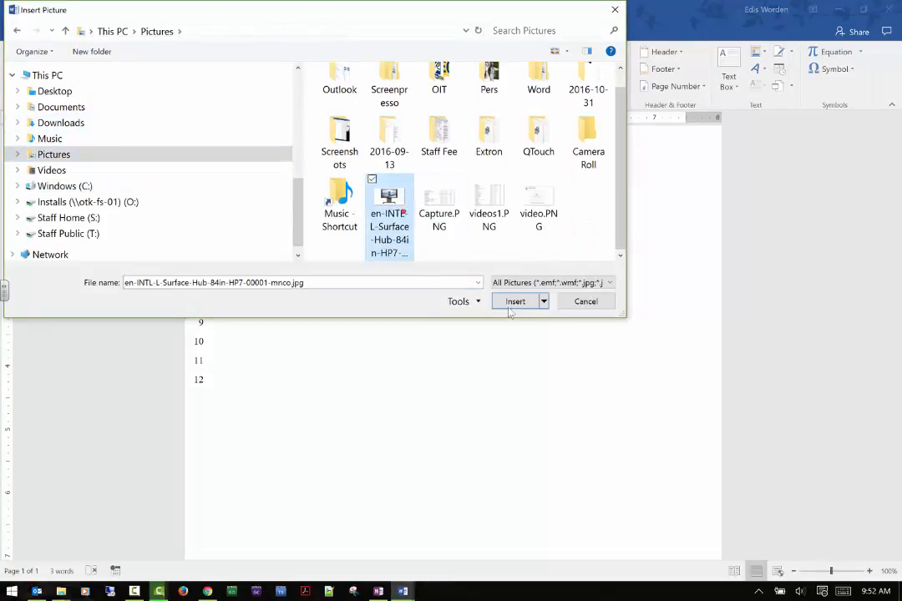
pyautogui.click(515, 301)
pyautogui.click(505, 278)
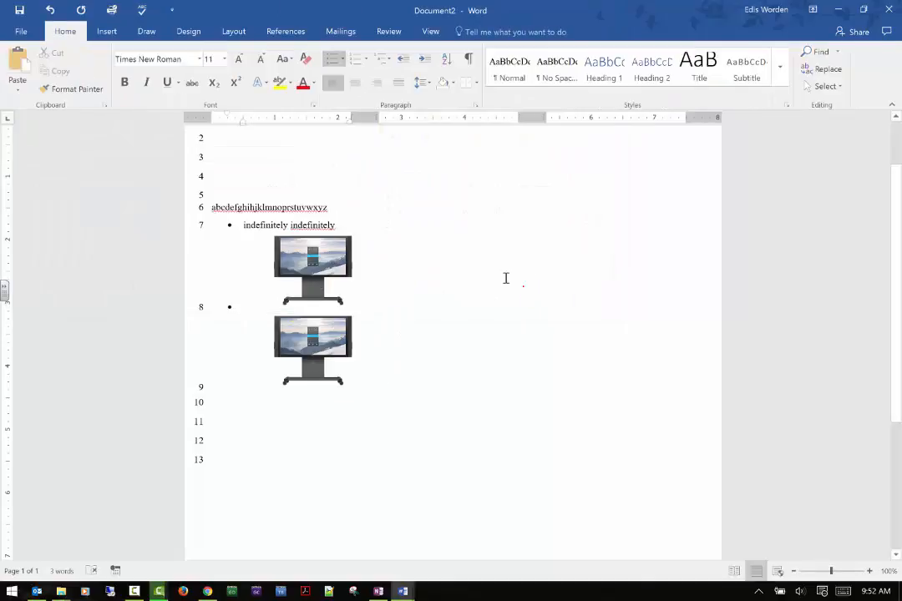
# Step: Position the upper Surface Hub picture at the top centre of the page with text wrapping
pyautogui.click(235, 31)
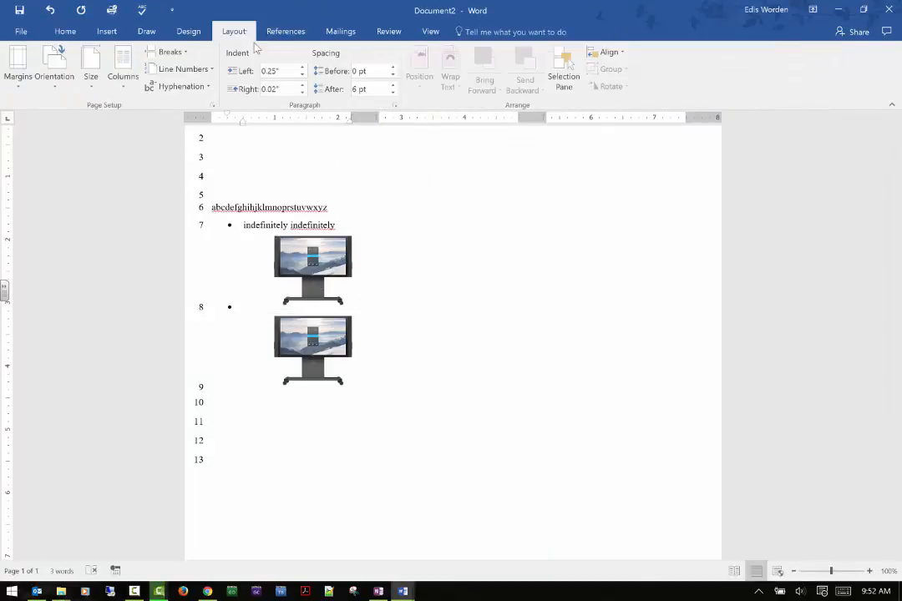
pyautogui.click(323, 257)
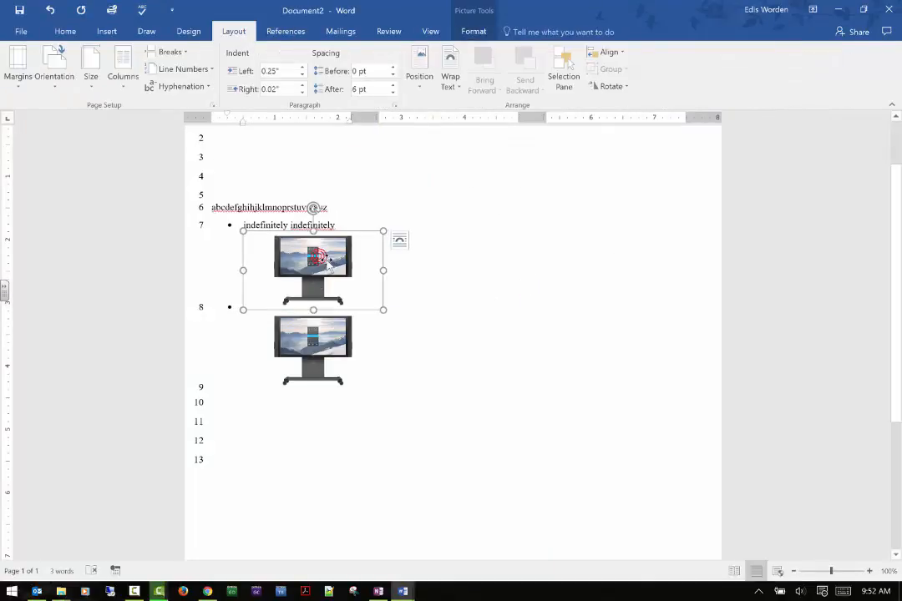
pyautogui.click(424, 84)
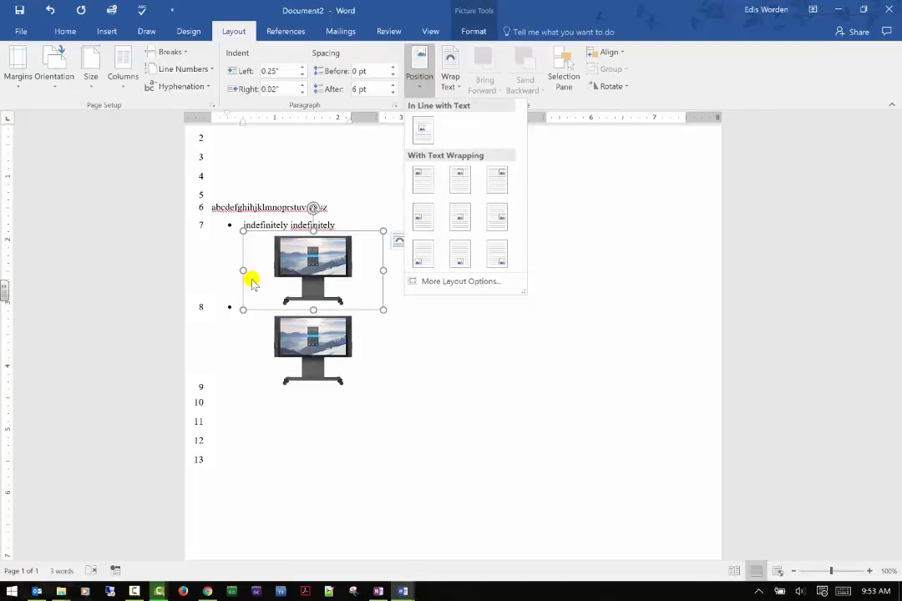
pyautogui.click(459, 179)
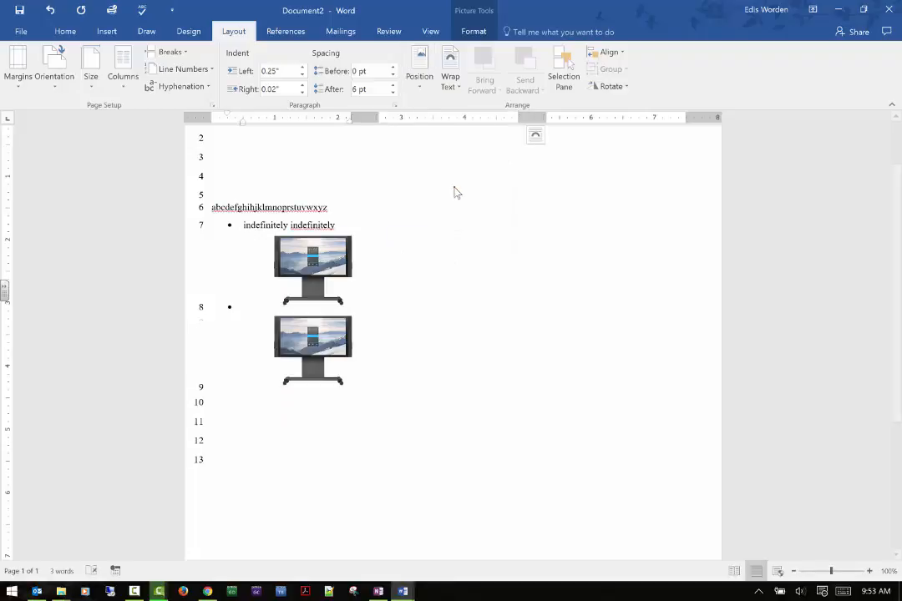
# Step: Try the bottom centre position with text wrapping for the same picture, and check where it sits on the page
pyautogui.click(419, 79)
pyautogui.click(462, 260)
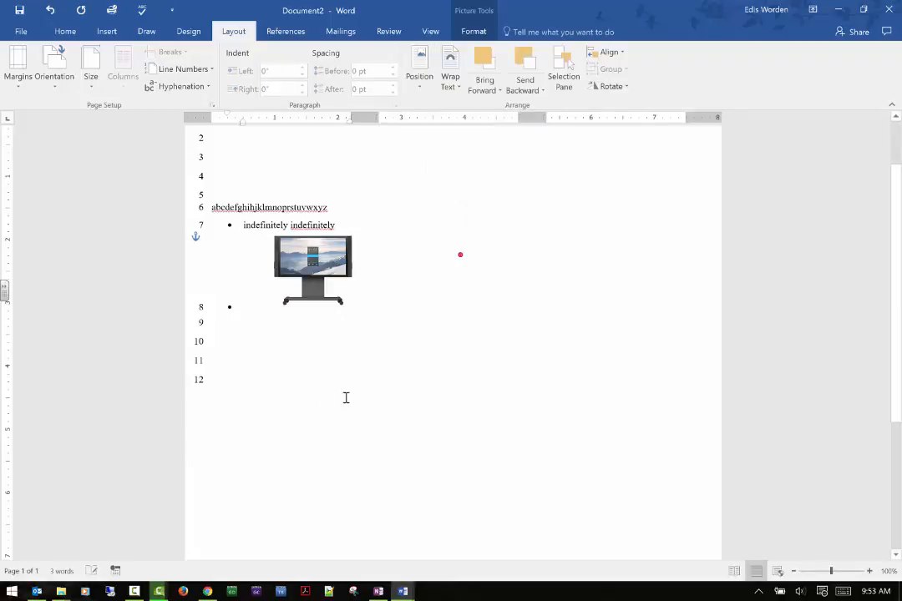
pyautogui.scroll(-4, 346, 398)
pyautogui.scroll(1, 402, 383)
pyautogui.scroll(3, 401, 384)
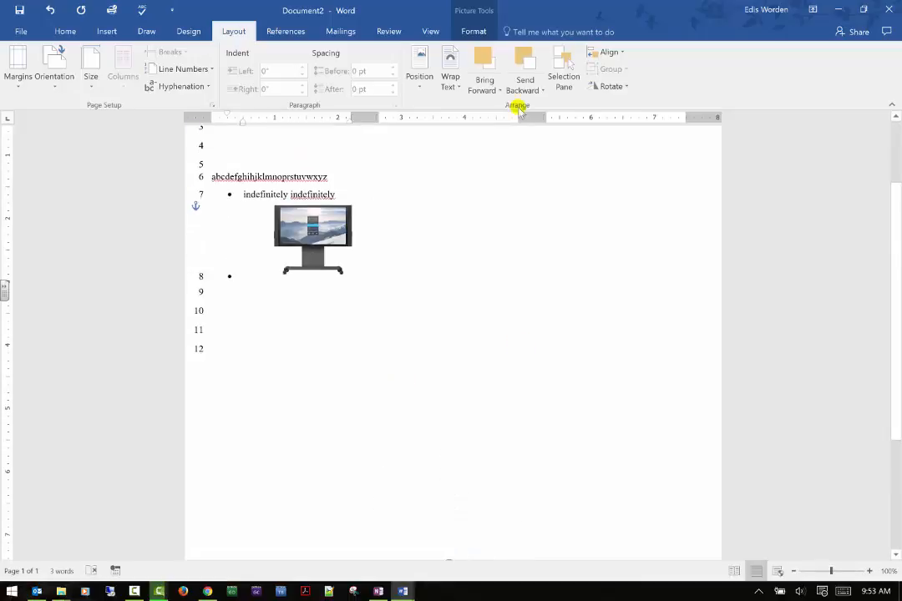
# Step: Return the picture to the top centre position with text wrapping, and move it below the other picture beside lines 10 to 12
pyautogui.click(419, 79)
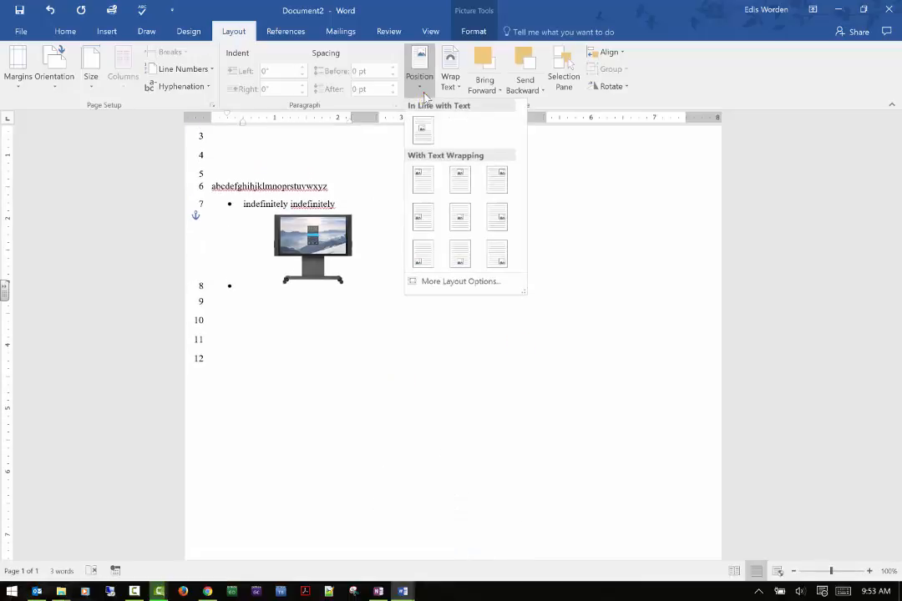
pyautogui.click(462, 179)
pyautogui.scroll(2, 461, 195)
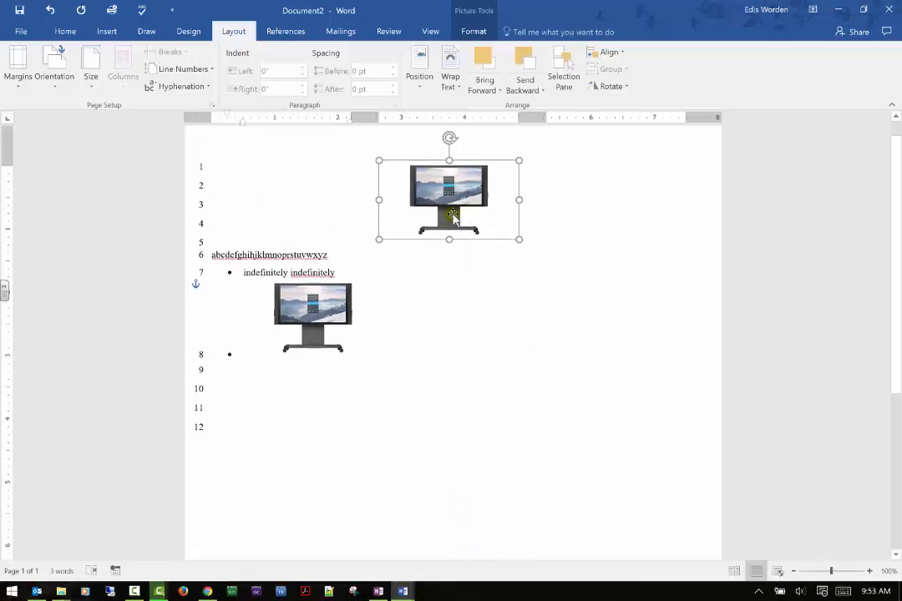
pyautogui.click(420, 87)
pyautogui.click(689, 249)
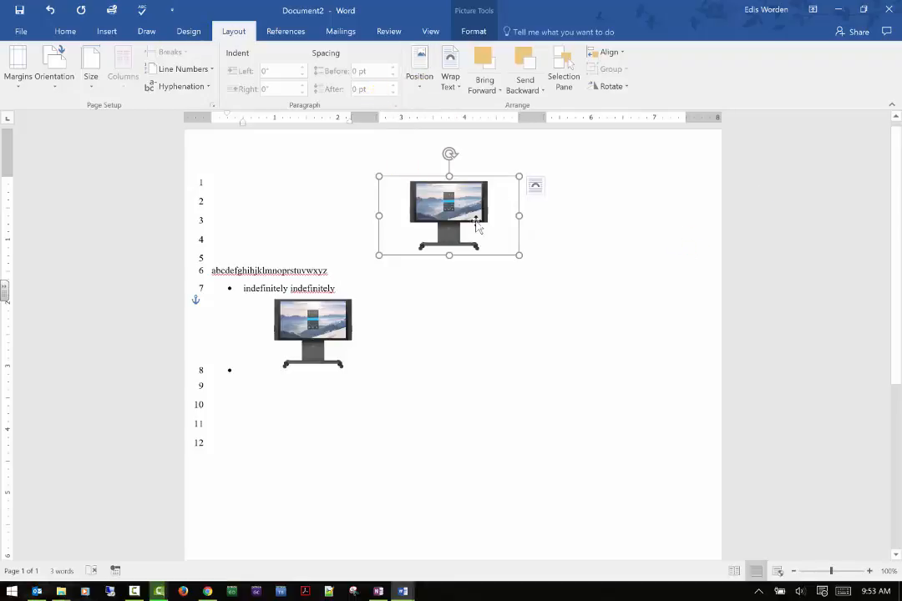
pyautogui.moveTo(476, 221); pyautogui.dragTo(323, 421)
pyautogui.scroll(-2, 547, 272)
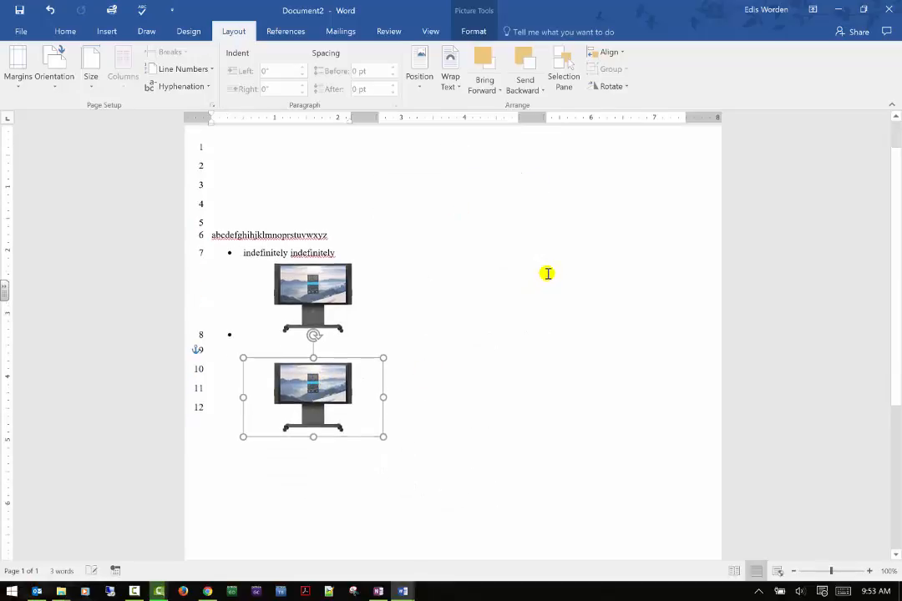
# Step: Set the upper picture's text wrapping to Through and move it slightly up, directly under the alphabet line
pyautogui.click(497, 248)
pyautogui.click(328, 283)
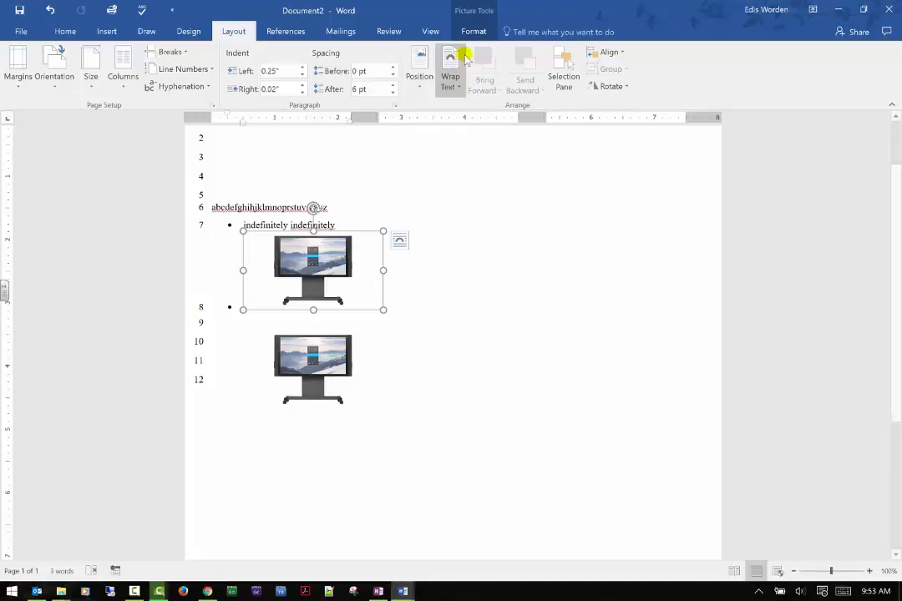
pyautogui.click(452, 85)
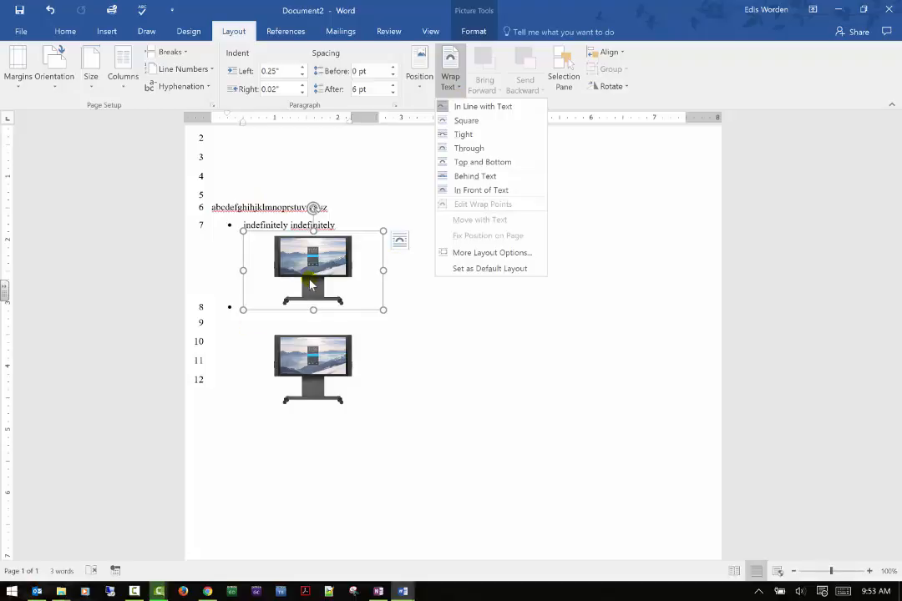
pyautogui.click(469, 148)
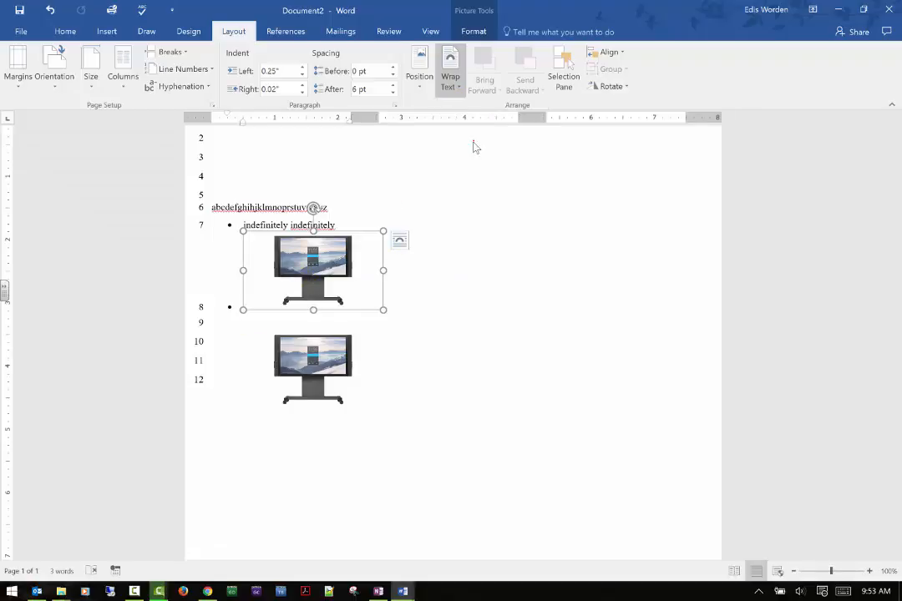
pyautogui.moveTo(298, 286); pyautogui.dragTo(283, 270)
# Step: Change the upper picture's wrapping to In Front of Text and move it so it covers the alphabet line and bullets
pyautogui.click(368, 232)
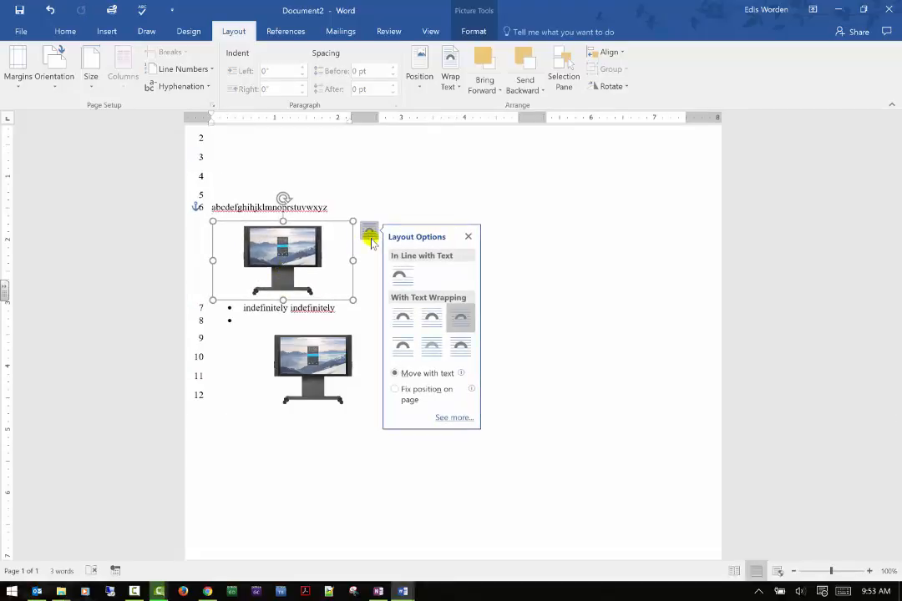
pyautogui.click(452, 349)
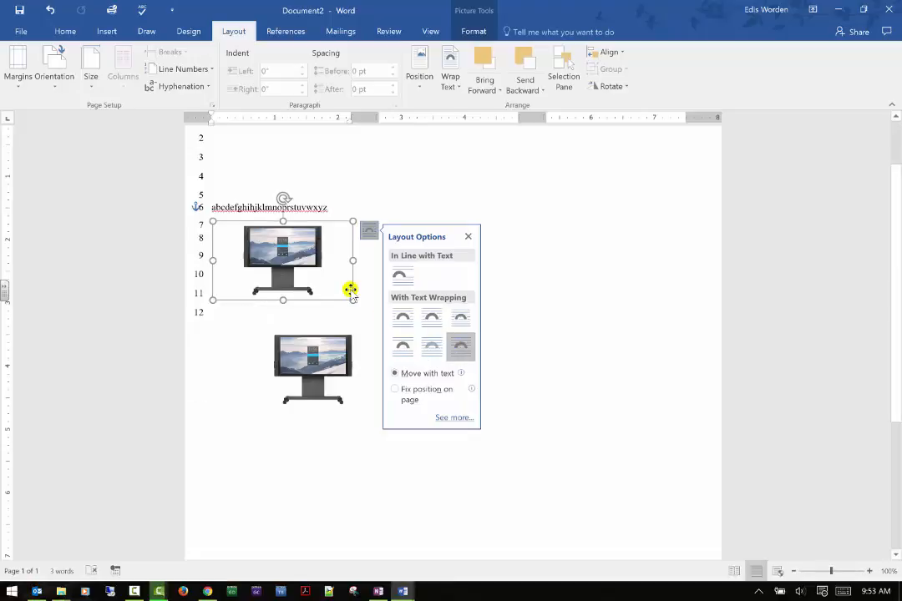
pyautogui.moveTo(317, 250); pyautogui.dragTo(360, 224)
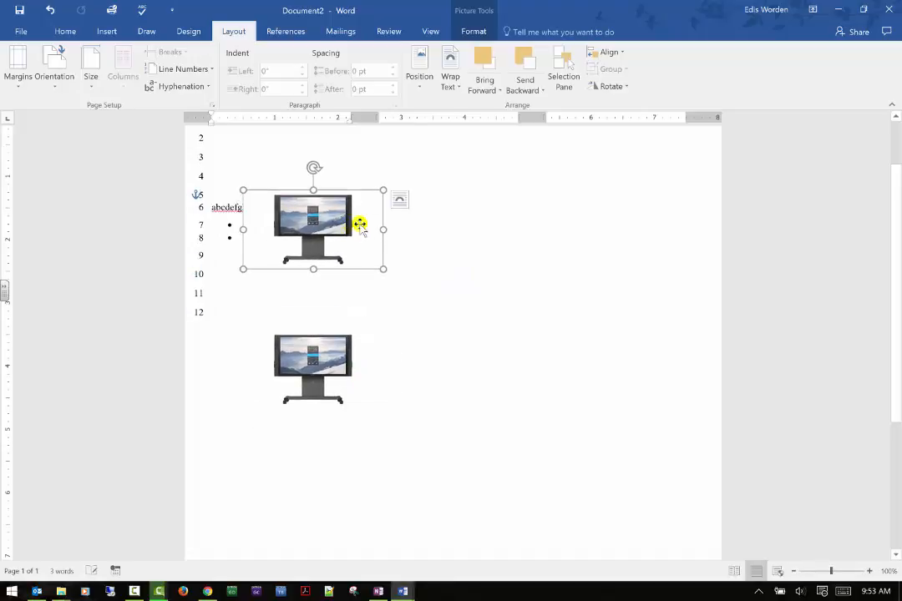
# Step: Try Through wrapping on the upper picture again, moving it below and above the alphabet line
pyautogui.click(399, 200)
pyautogui.click(492, 288)
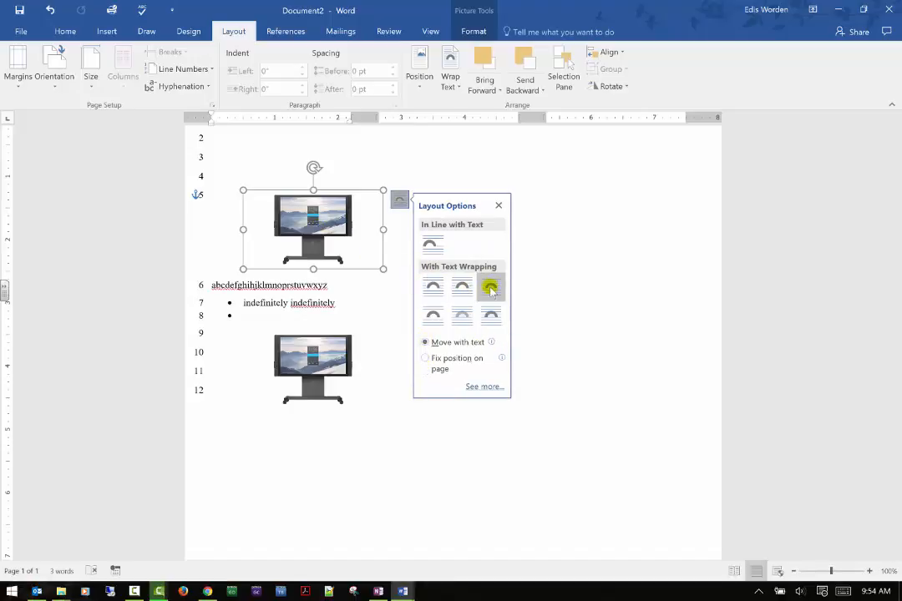
pyautogui.moveTo(374, 227); pyautogui.dragTo(366, 254)
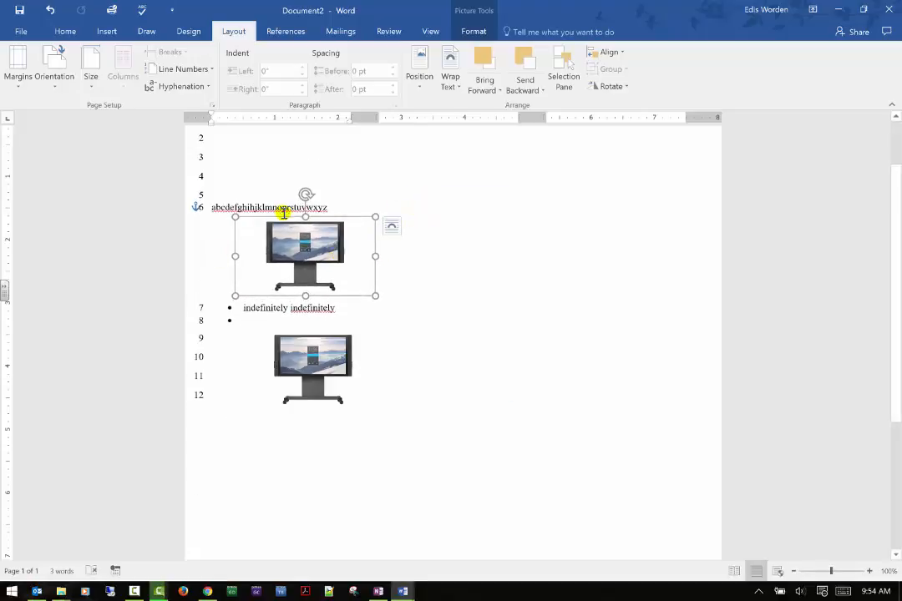
pyautogui.moveTo(285, 226)
pyautogui.mouseDown()
pyautogui.moveTo(271, 201)
pyautogui.moveTo(295, 232)
pyautogui.moveTo(272, 222)
pyautogui.mouseUp()
# Step: Set the upper picture to In Front of Text and move it up over the alphabet and "indefinitely" lines
pyautogui.click(378, 216)
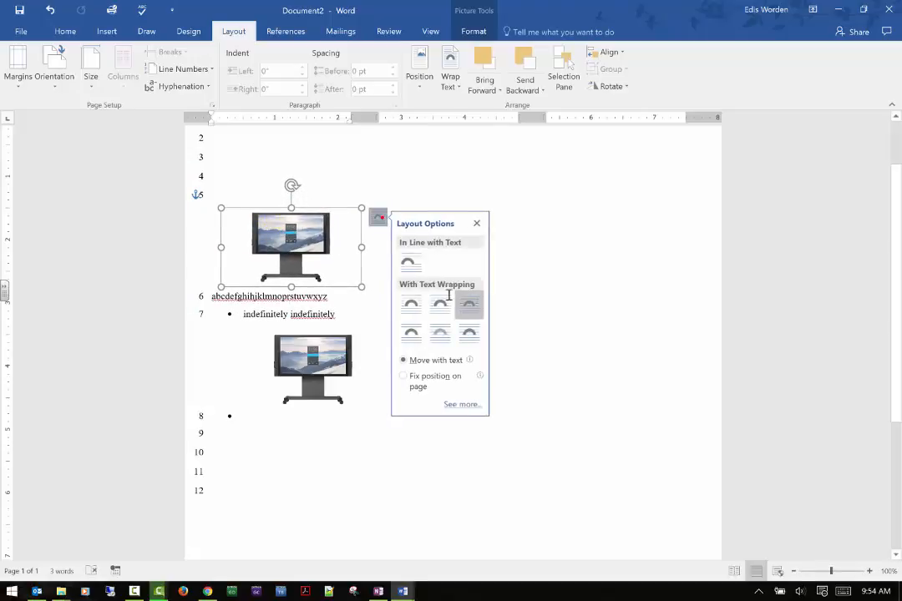
pyautogui.click(466, 328)
pyautogui.moveTo(310, 227); pyautogui.dragTo(304, 205)
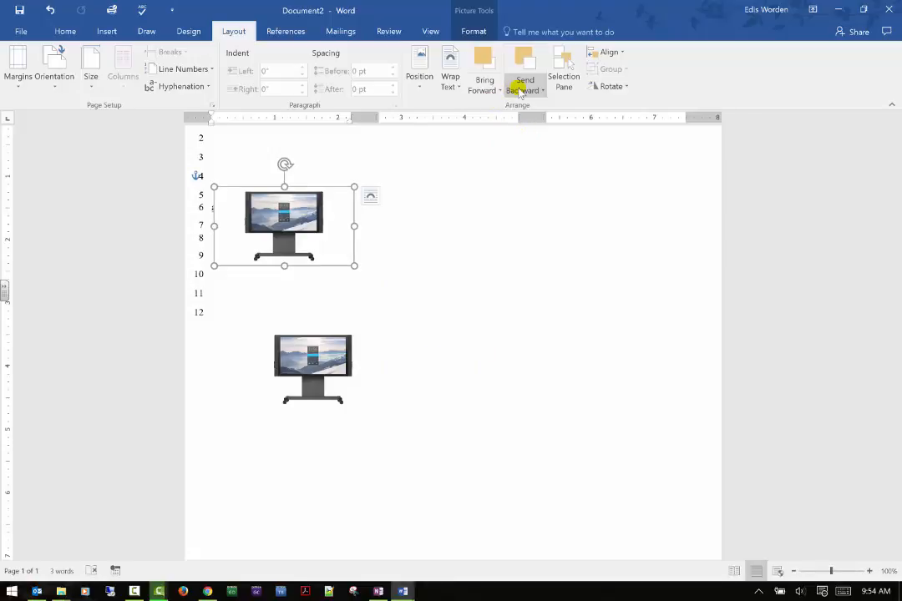
# Step: Send the upper picture behind the text and shift it slightly to the right
pyautogui.click(522, 89)
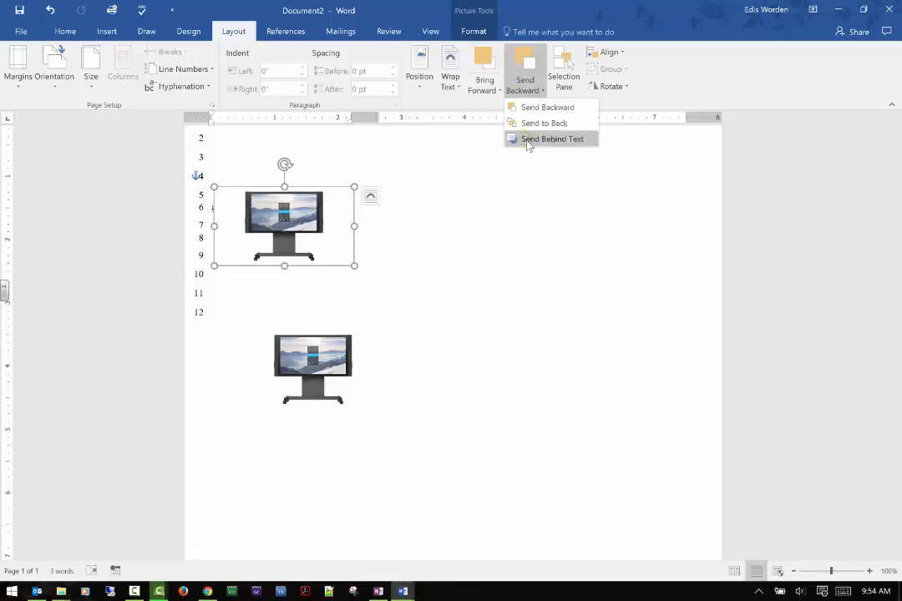
pyautogui.click(527, 139)
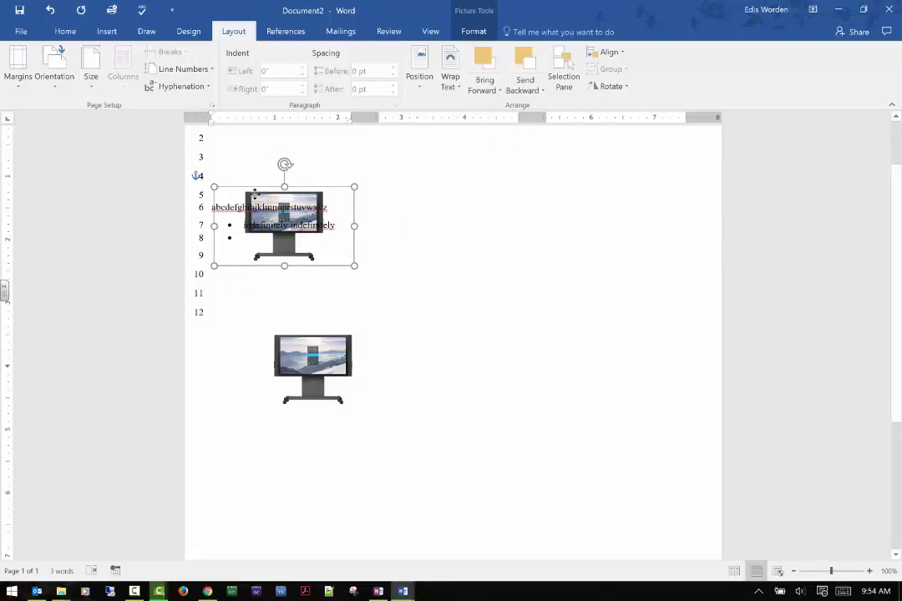
pyautogui.moveTo(256, 195); pyautogui.dragTo(274, 196)
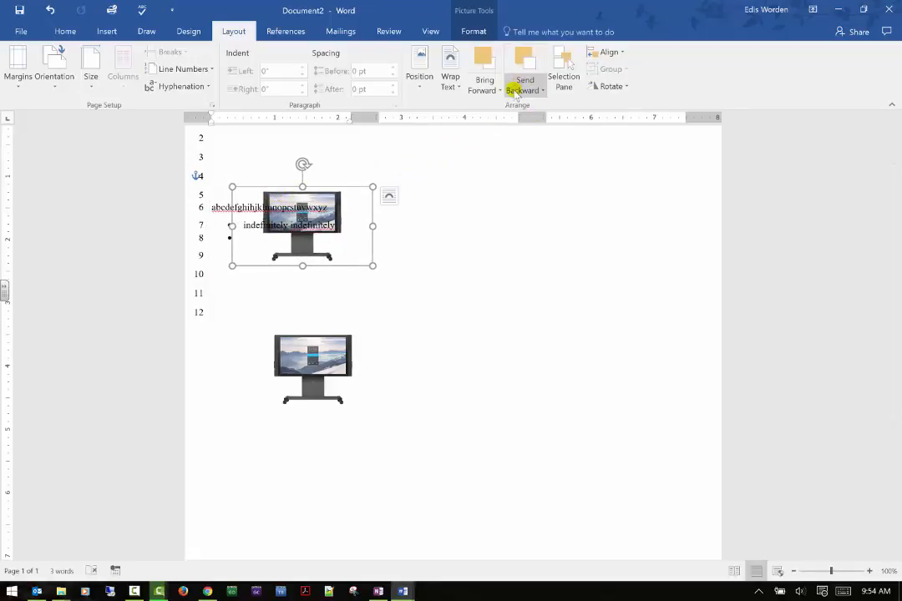
# Step: Bring the upper picture in front of the text and shift it slightly over the alphabet and bullet lines
pyautogui.click(498, 90)
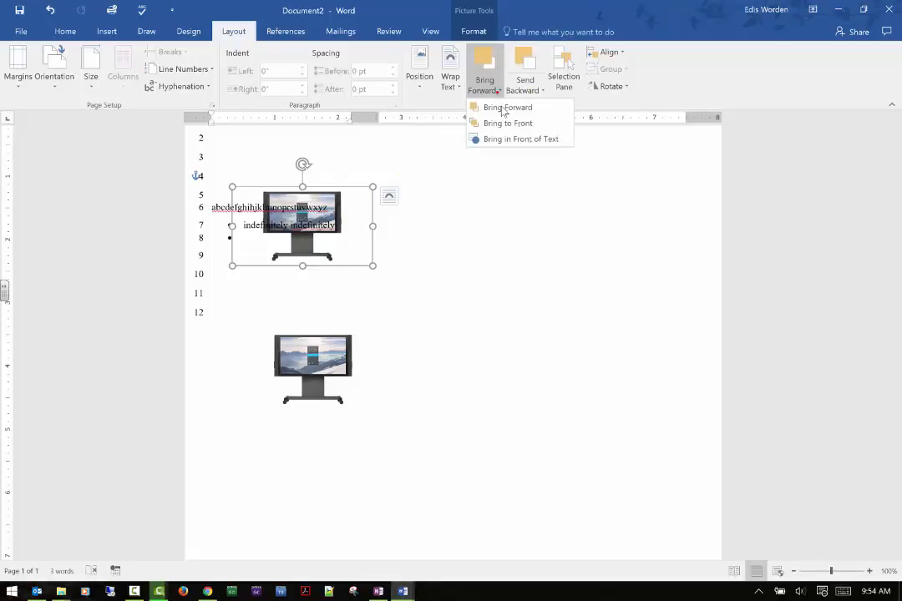
pyautogui.click(509, 138)
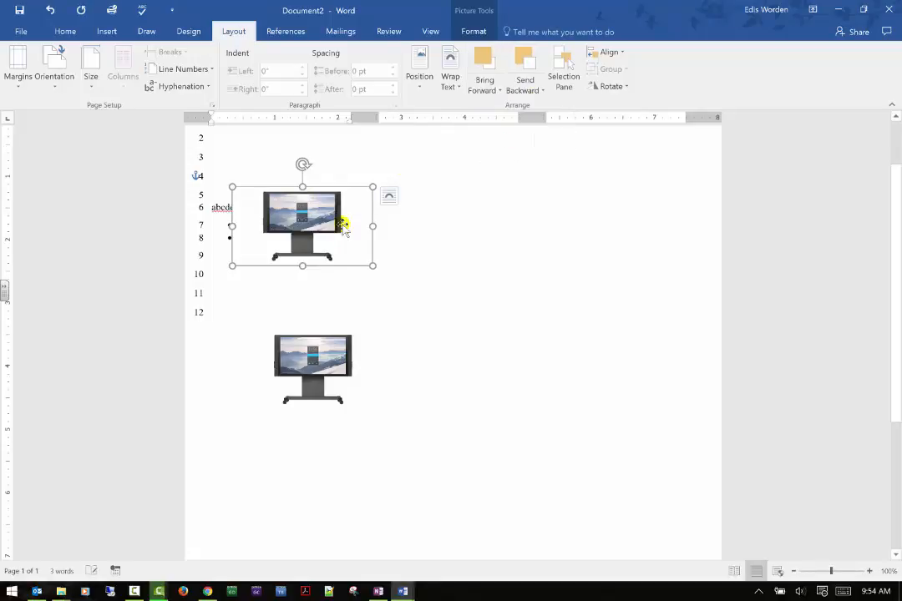
pyautogui.moveTo(342, 225); pyautogui.dragTo(335, 228)
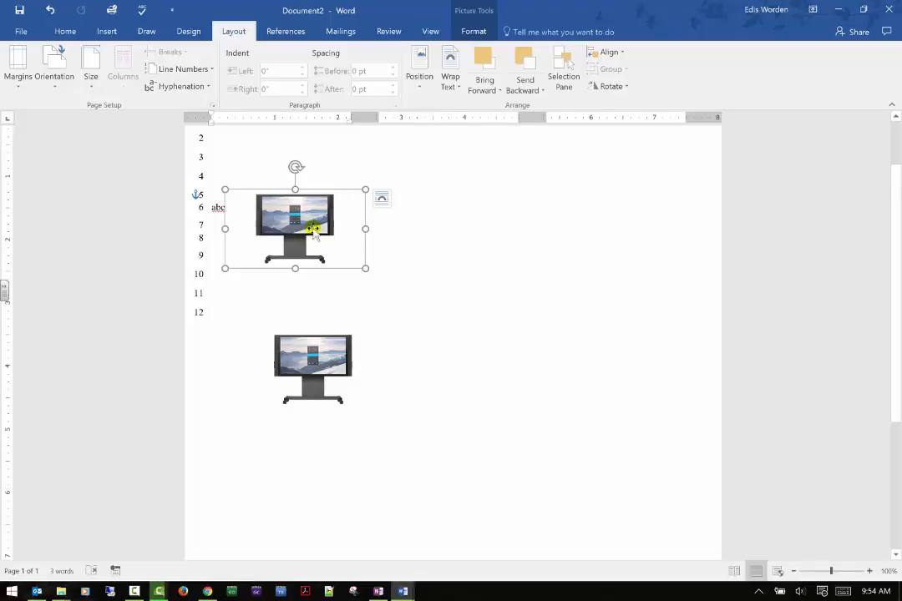
pyautogui.moveTo(319, 226)
pyautogui.mouseDown()
pyautogui.moveTo(460, 193)
pyautogui.moveTo(315, 224)
pyautogui.moveTo(284, 211)
pyautogui.moveTo(328, 203)
pyautogui.moveTo(319, 227)
pyautogui.mouseUp()
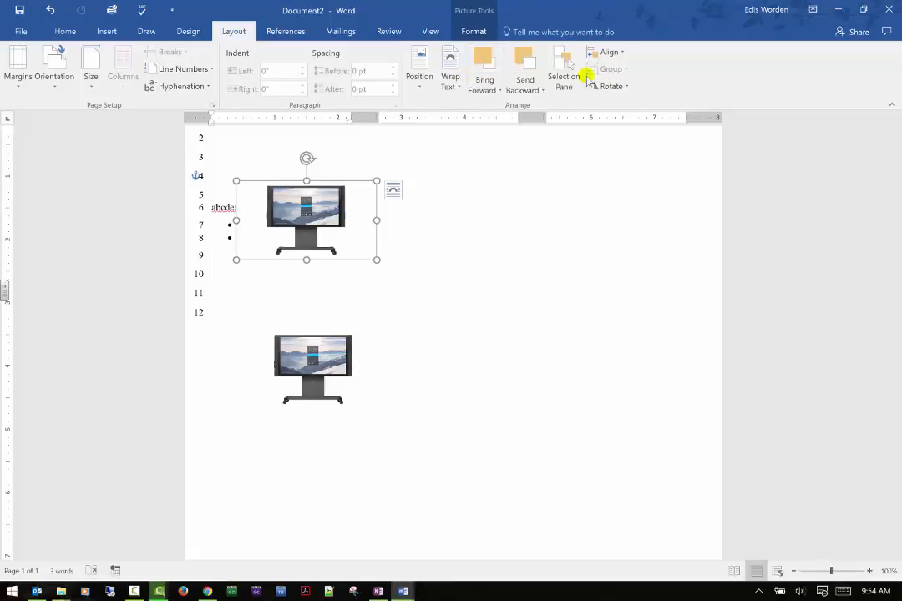
# Step: Review the Bring Forward choices and the layout options available for the upper picture
pyautogui.click(499, 93)
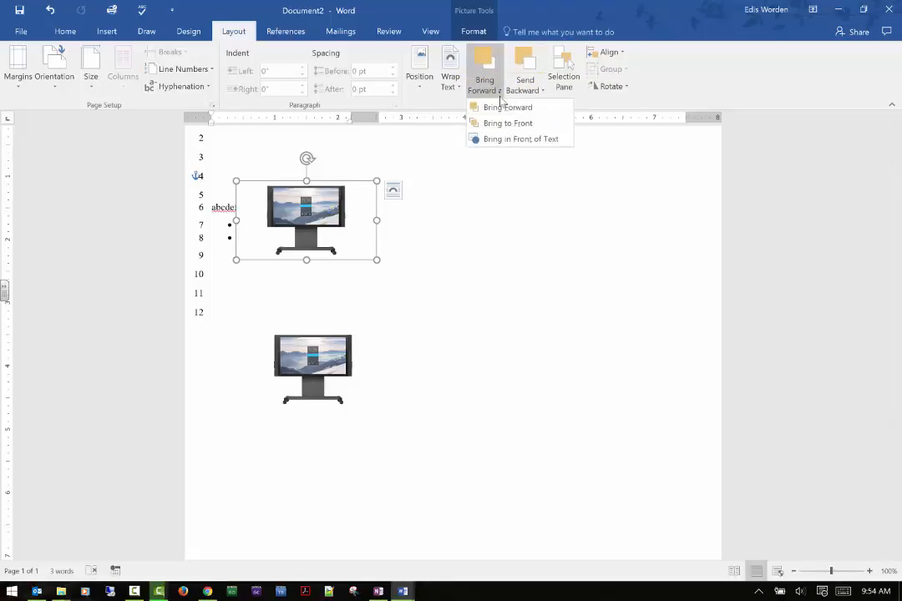
pyautogui.click(512, 212)
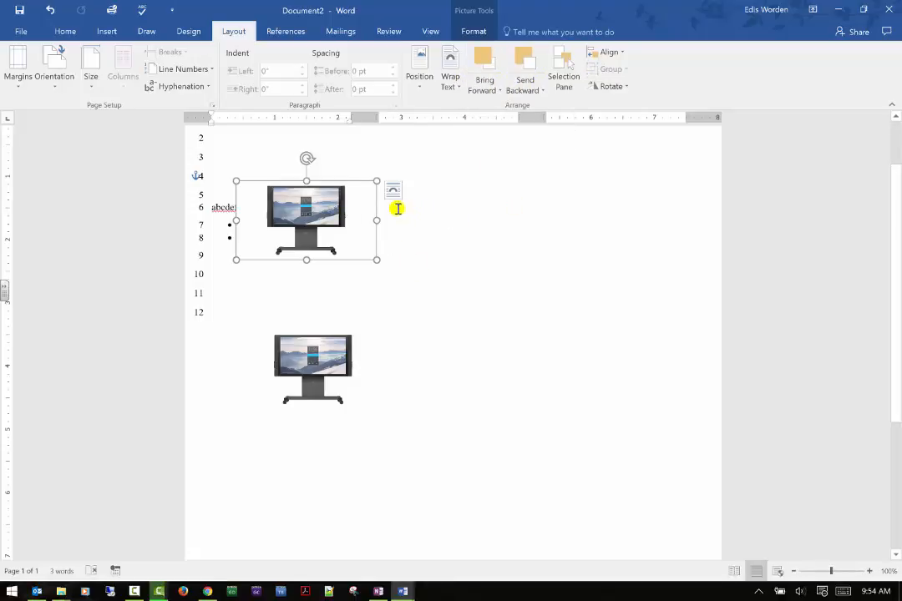
pyautogui.click(393, 190)
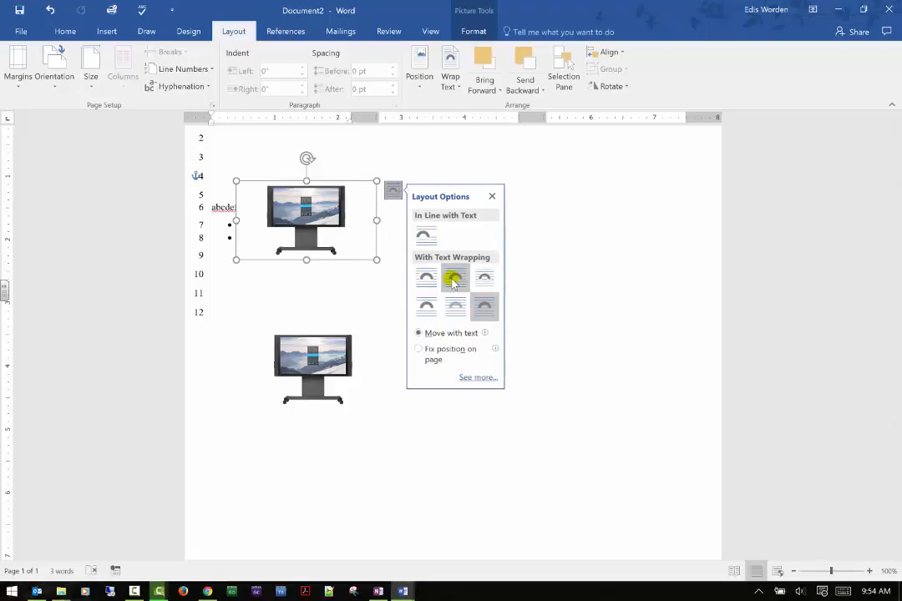
pyautogui.click(596, 220)
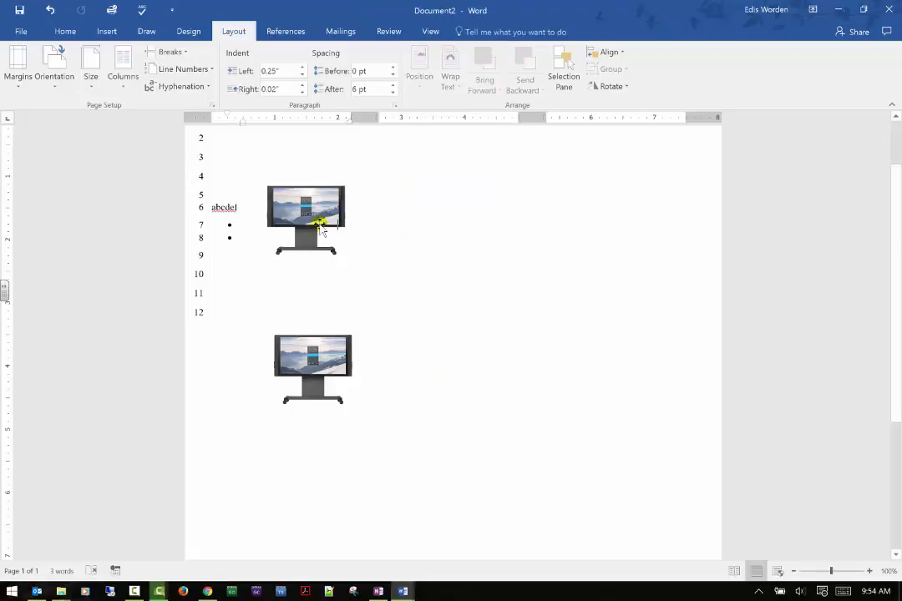
# Step: Move the upper picture below the bullets and look over its text-wrapping and position options
pyautogui.moveTo(323, 226); pyautogui.dragTo(376, 281)
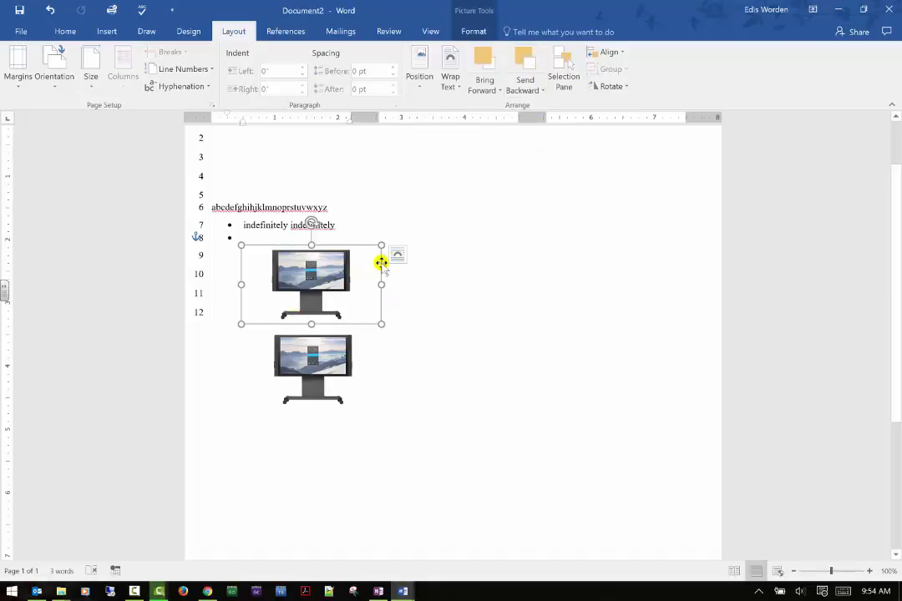
pyautogui.click(398, 255)
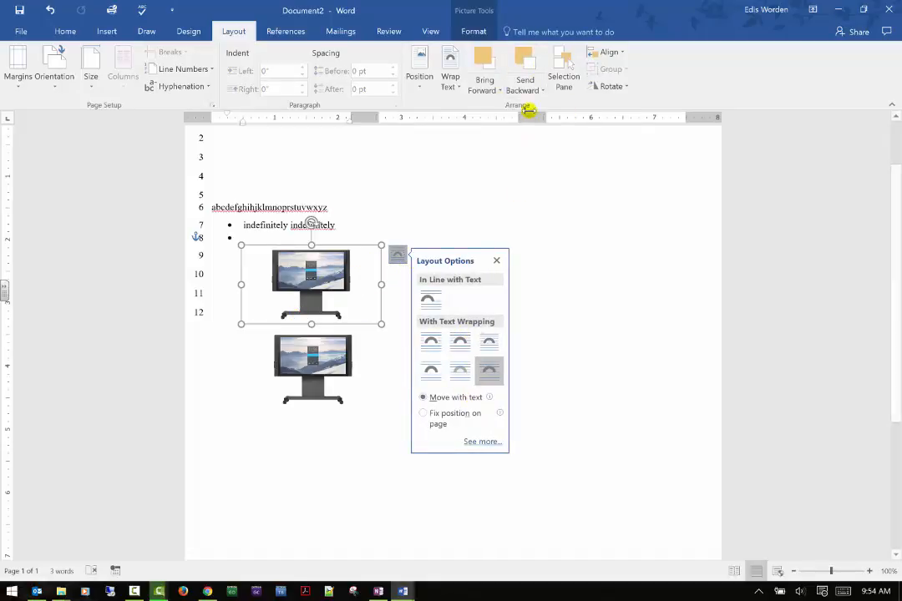
pyautogui.click(419, 71)
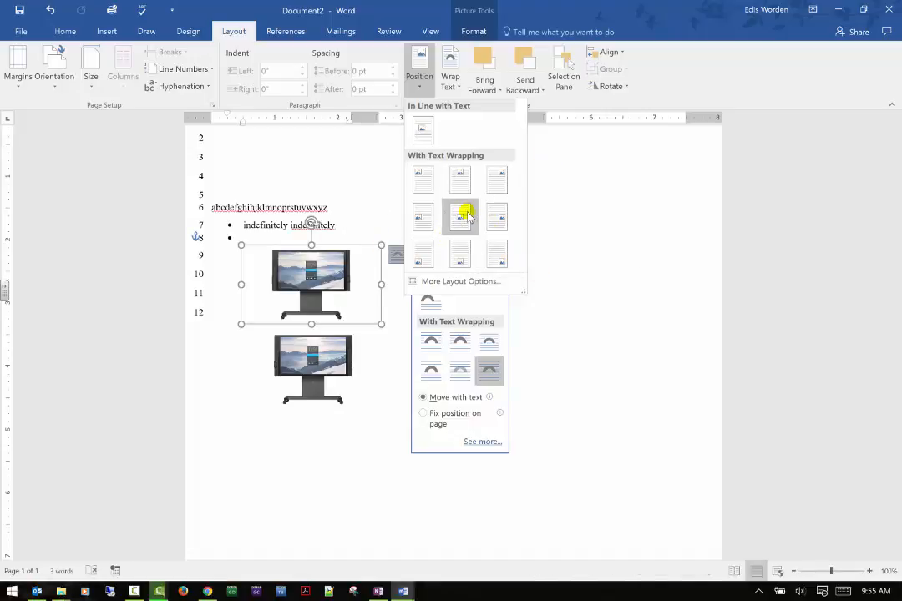
pyautogui.click(602, 334)
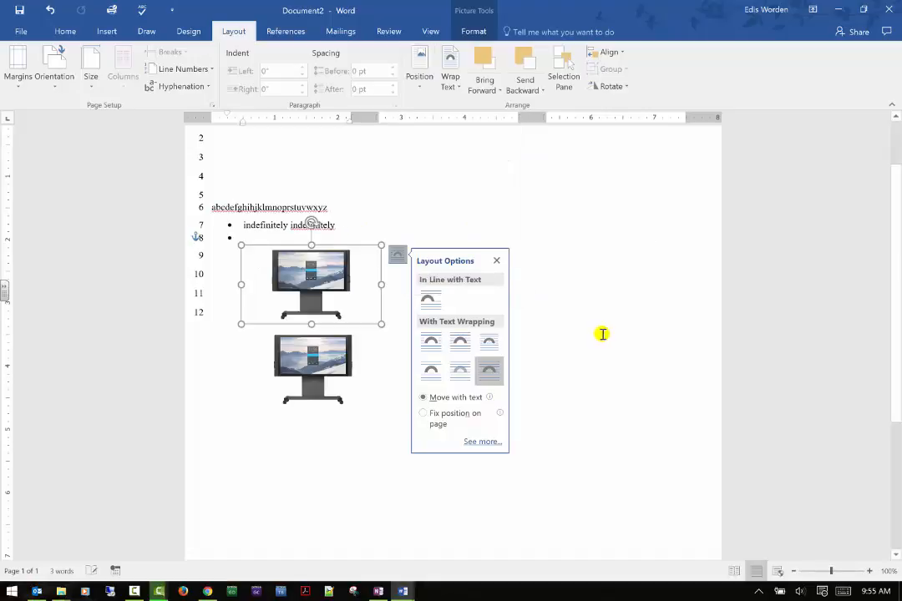
pyautogui.click(500, 260)
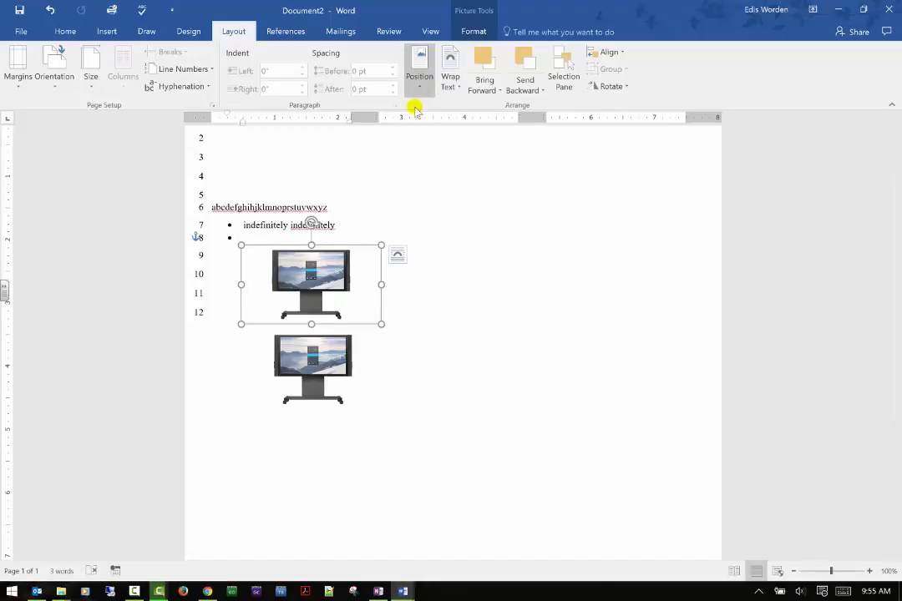
# Step: Position the selected picture at the middle left with text wrapping and move the other picture above it
pyautogui.click(417, 58)
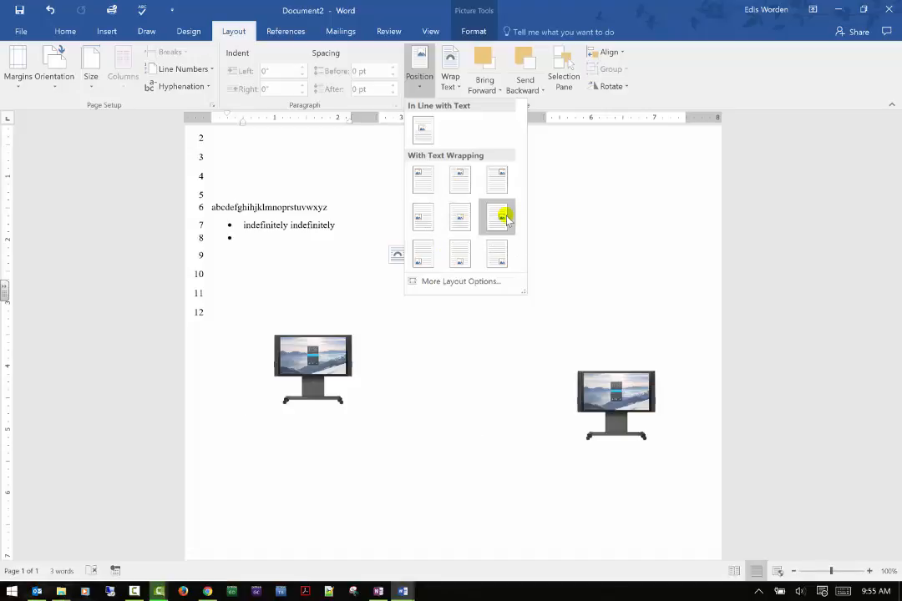
pyautogui.click(423, 217)
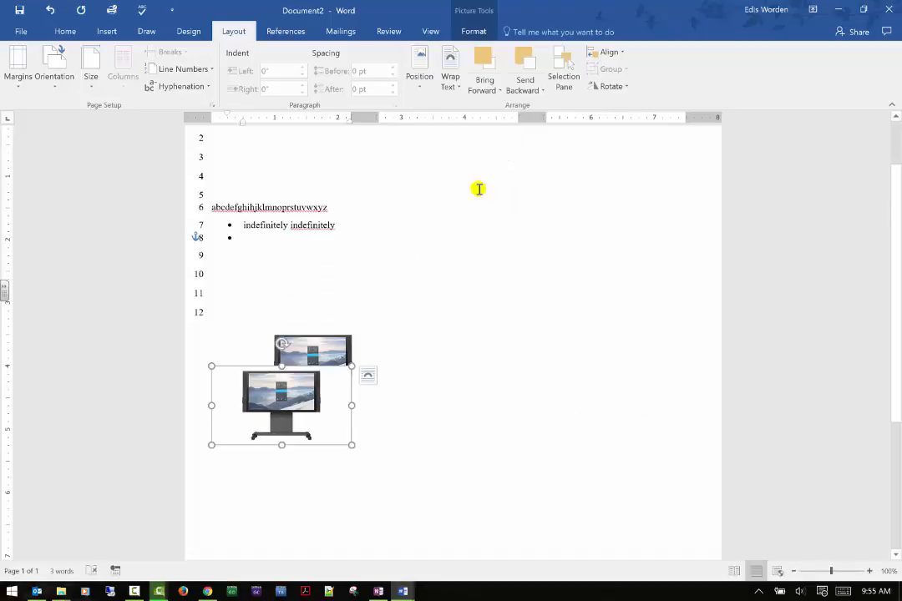
pyautogui.moveTo(338, 345); pyautogui.dragTo(313, 272)
pyautogui.click(560, 189)
pyautogui.scroll(-1, 563, 187)
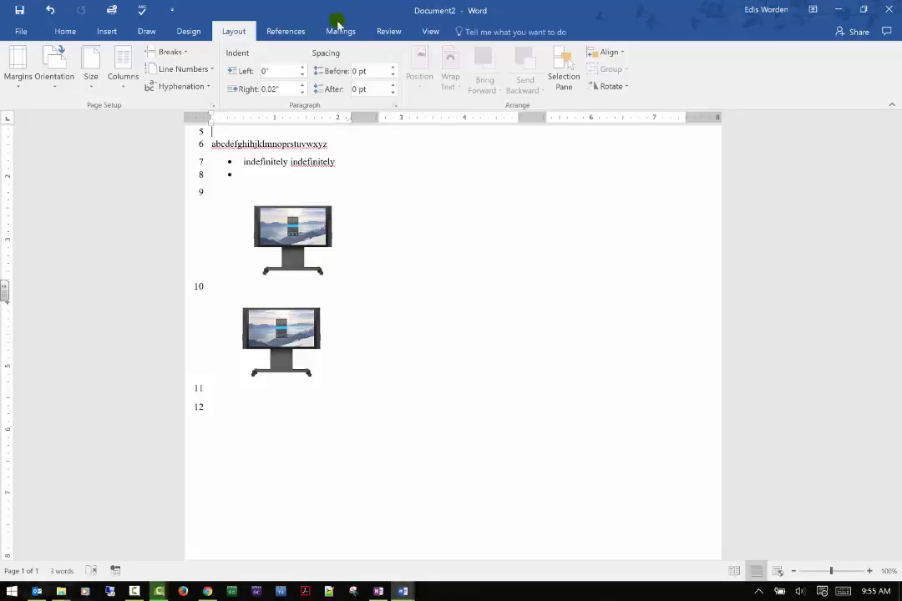
# Step: Insert a simple text box with its placeholder quote and place it to the right of the upper picture
pyautogui.click(105, 33)
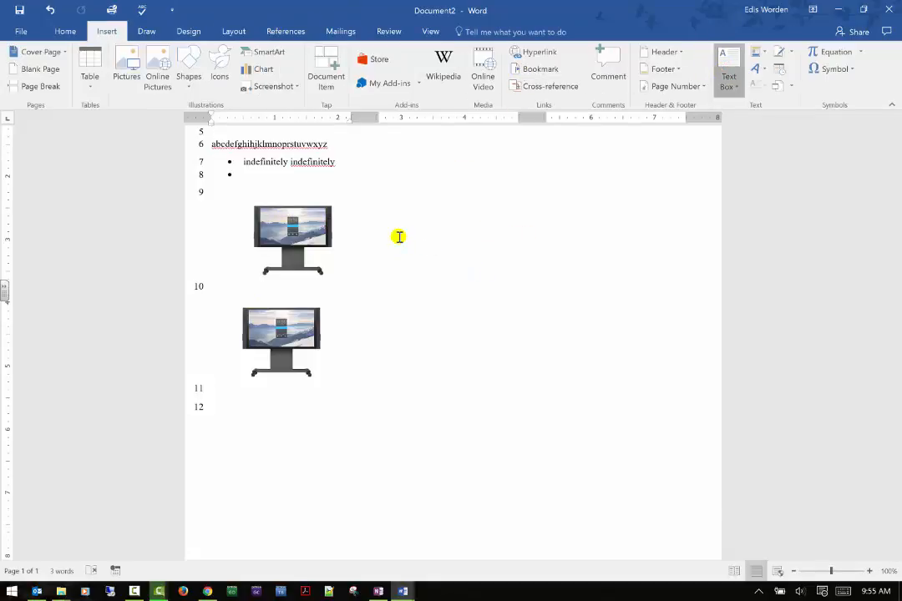
pyautogui.click(728, 71)
pyautogui.click(623, 177)
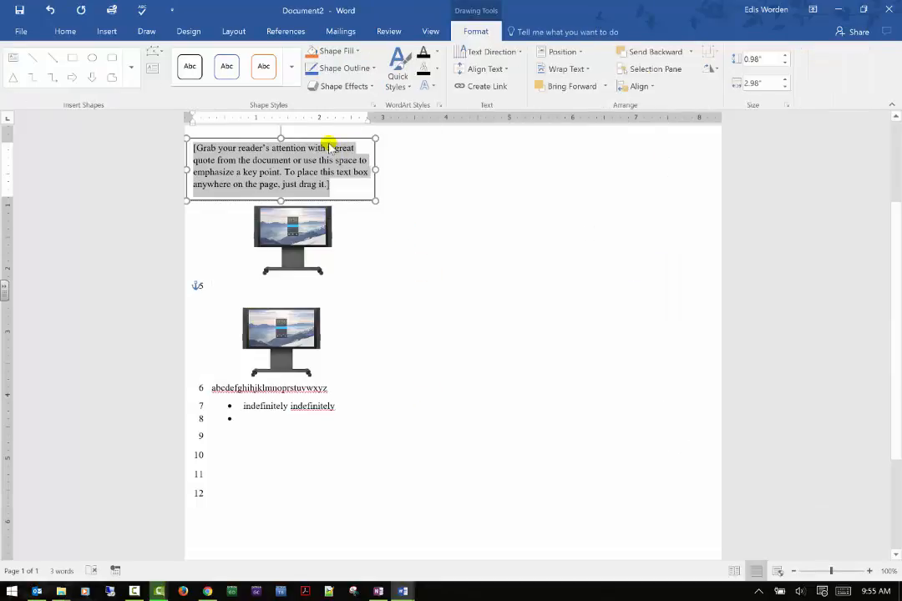
pyautogui.moveTo(326, 138); pyautogui.dragTo(501, 201)
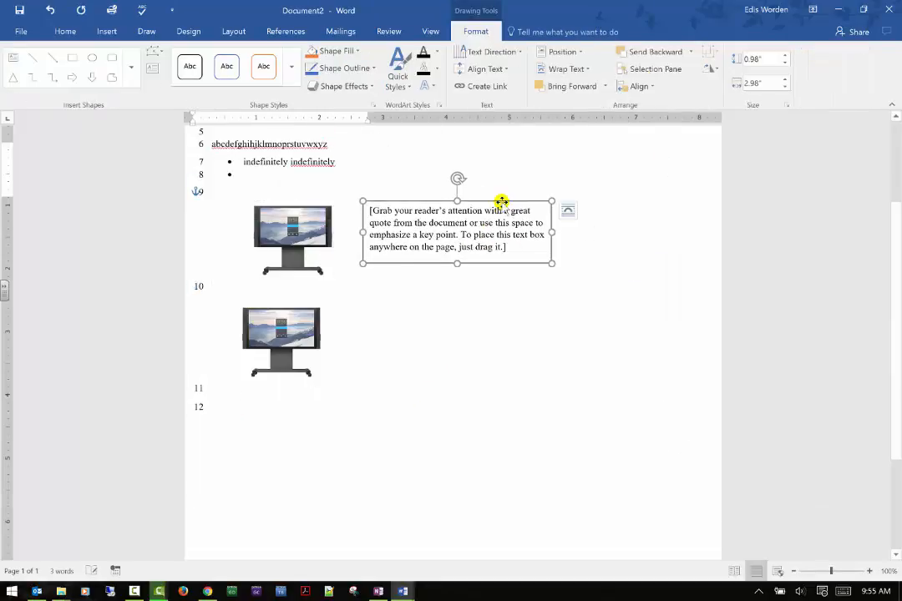
pyautogui.click(700, 231)
# Step: Display the Selection pane, hide all the floating objects and show them all again
pyautogui.click(286, 31)
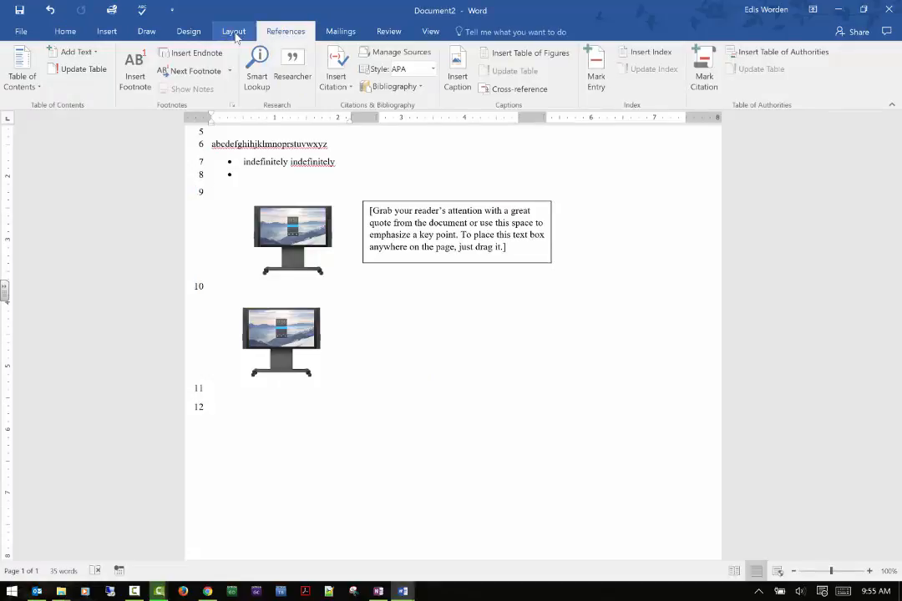
pyautogui.click(234, 31)
pyautogui.click(564, 75)
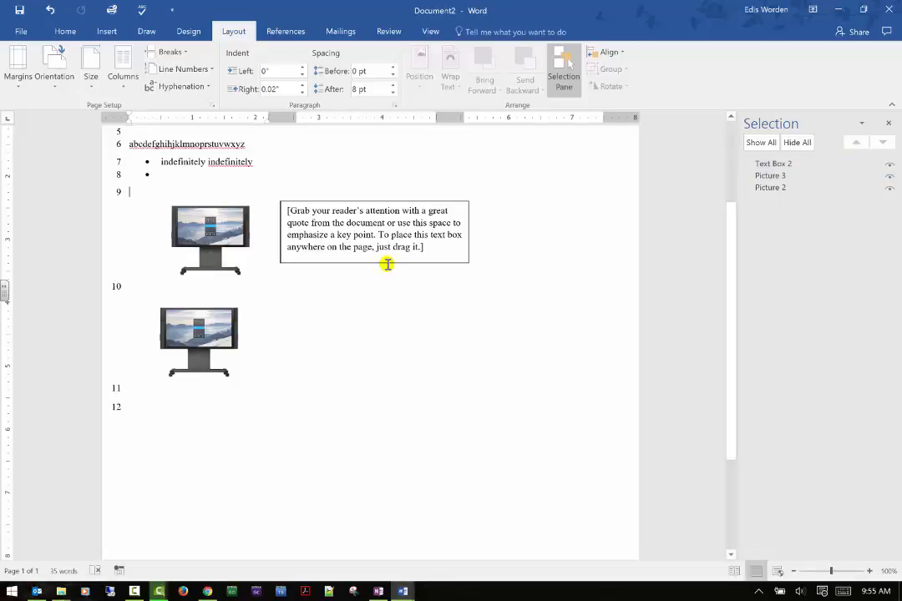
pyautogui.click(797, 143)
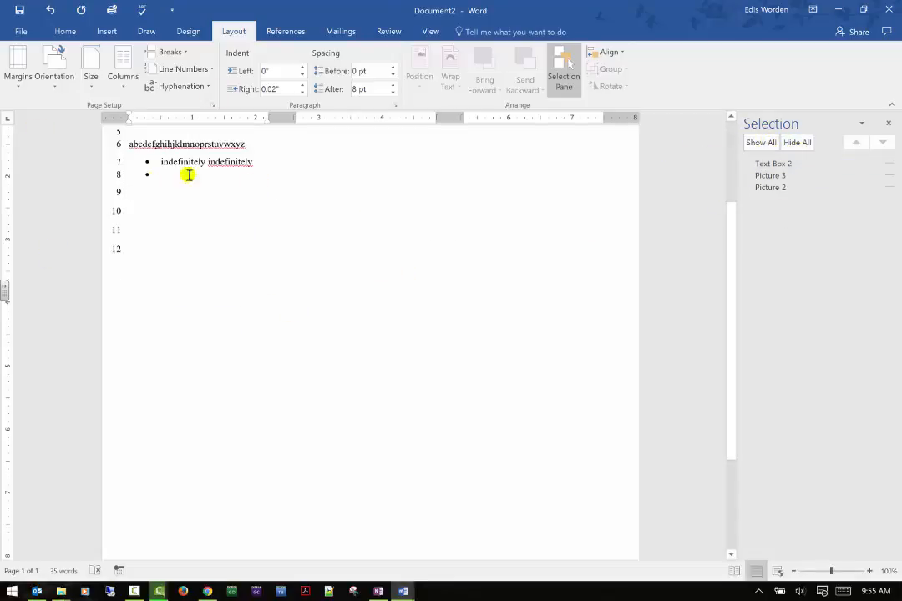
pyautogui.click(760, 142)
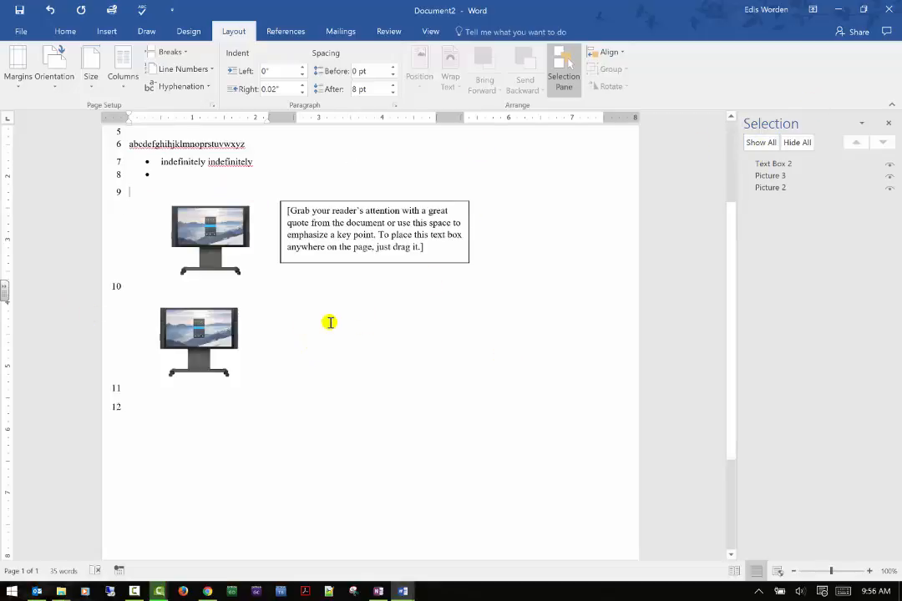
# Step: Select both pictures and the text box together and align them to the left margin, followed by the right margin
pyautogui.click(206, 221)
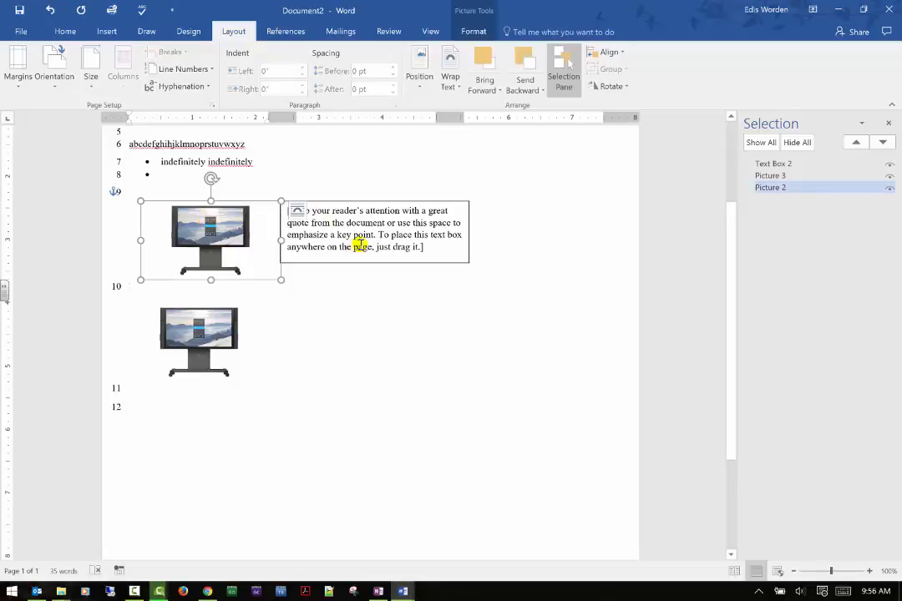
pyautogui.keyDown('shift'); pyautogui.click(429, 203); pyautogui.keyUp('shift')
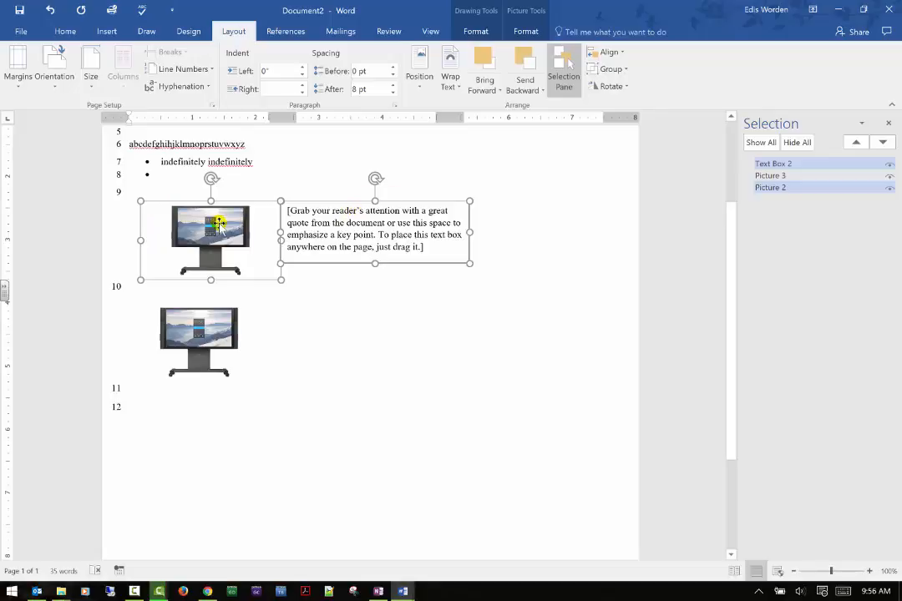
pyautogui.keyDown('ctrl'); pyautogui.click(175, 336); pyautogui.keyUp('ctrl')
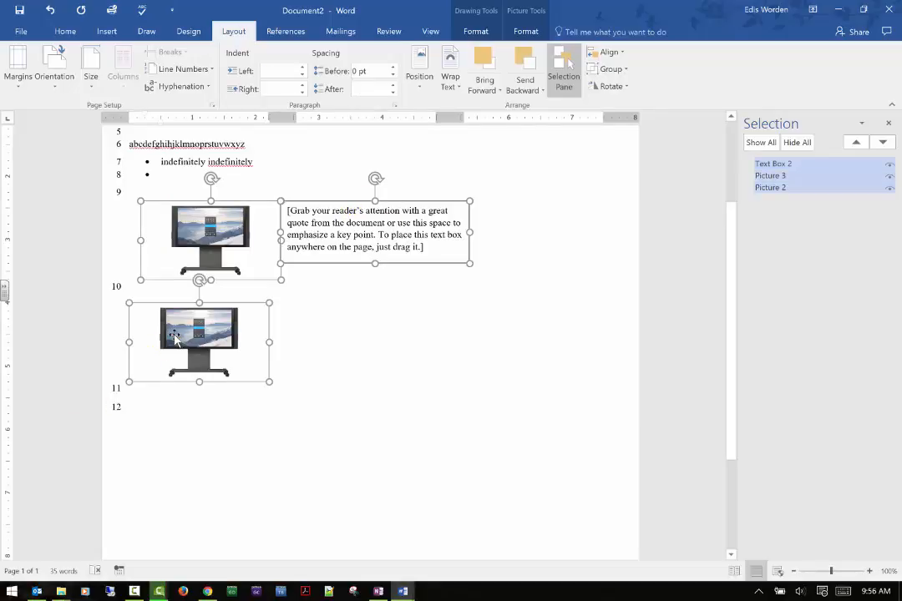
pyautogui.click(610, 51)
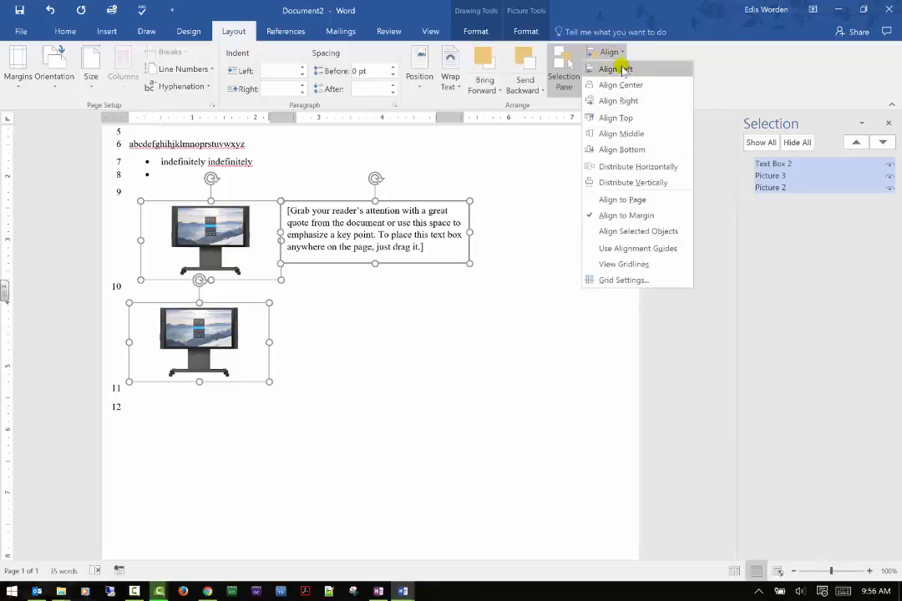
pyautogui.click(621, 72)
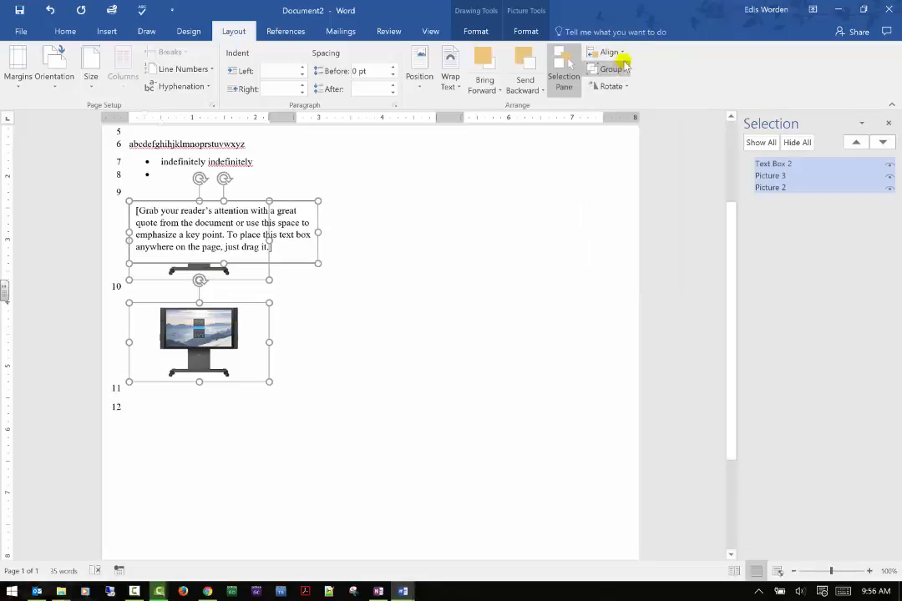
pyautogui.click(622, 52)
pyautogui.click(637, 98)
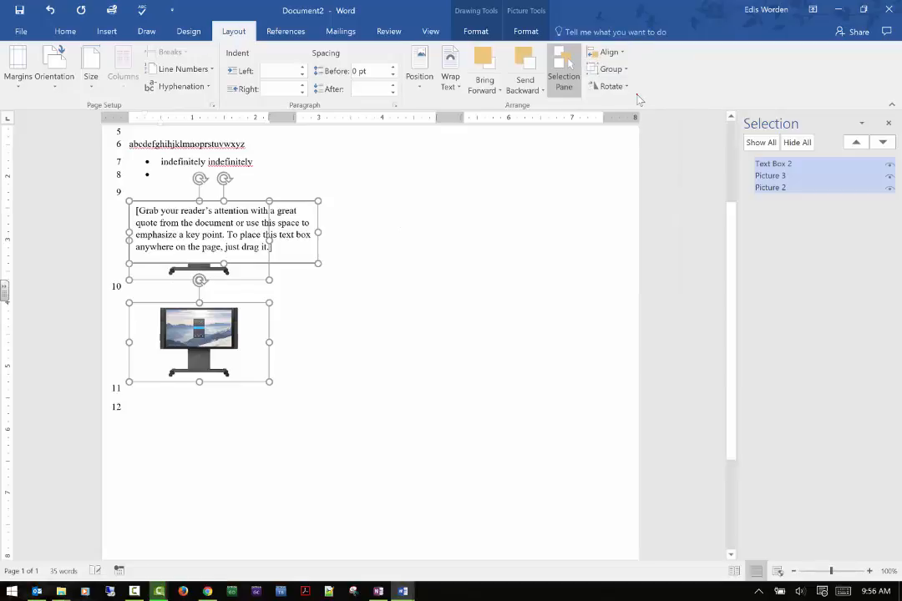
pyautogui.click(623, 69)
# Step: Distribute the text box and both pictures horizontally and vertically
pyautogui.click(622, 52)
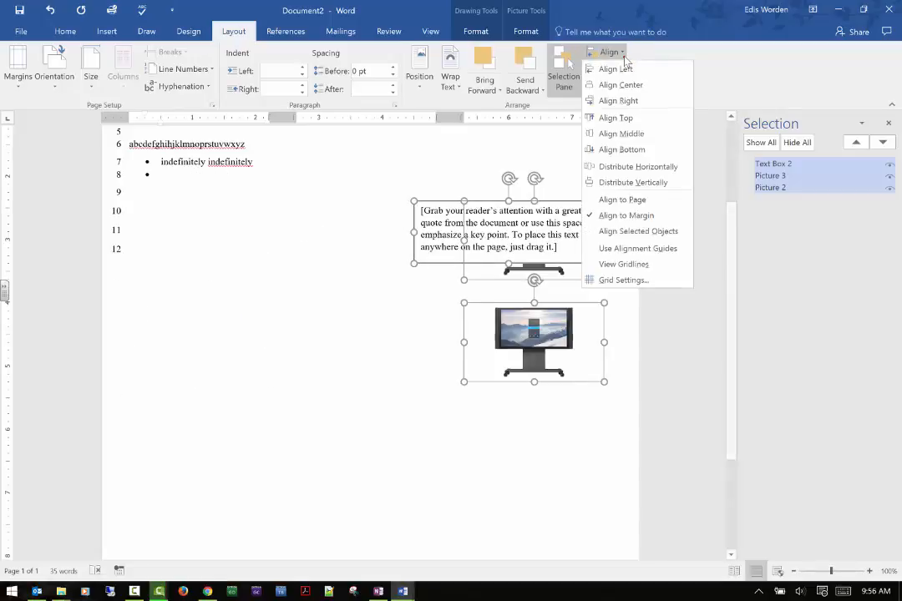
pyautogui.click(638, 165)
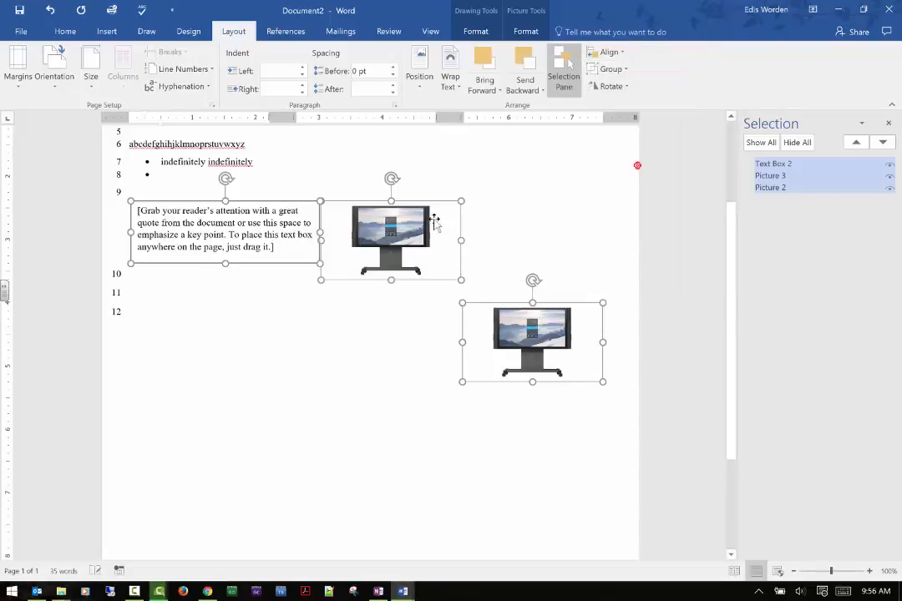
pyautogui.click(625, 53)
pyautogui.click(648, 182)
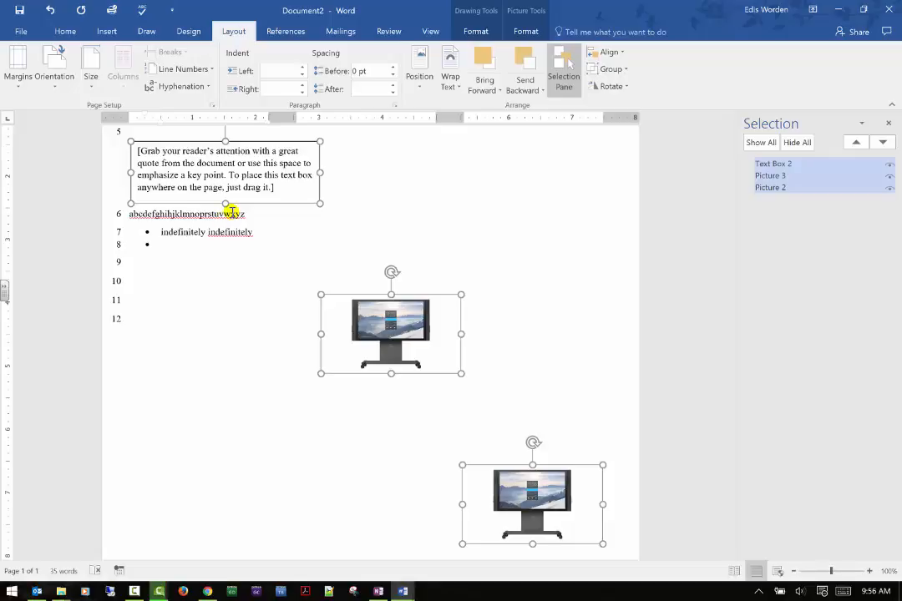
# Step: Group the text box and both pictures, and shrink the group from its left, top and right sides
pyautogui.click(623, 70)
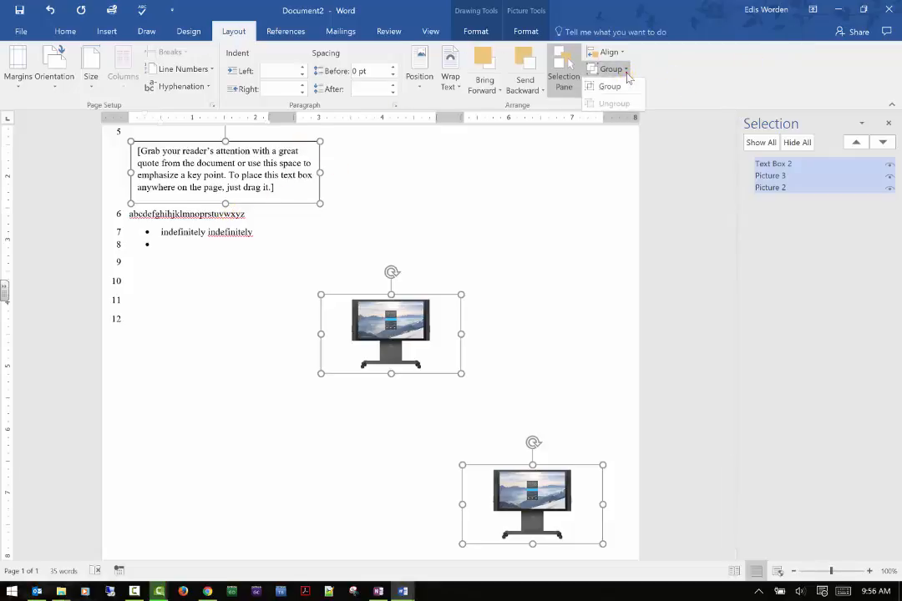
pyautogui.click(614, 87)
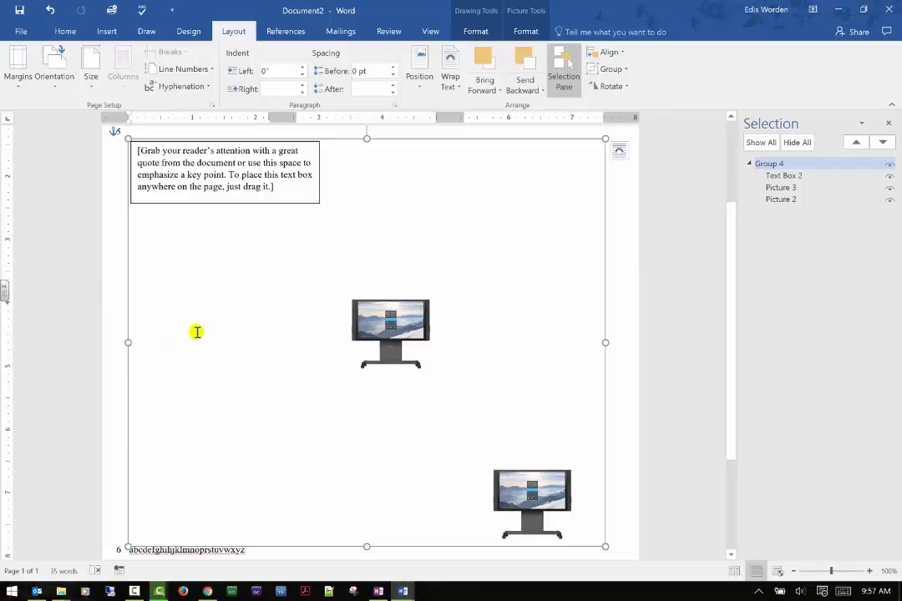
pyautogui.moveTo(127, 343); pyautogui.dragTo(265, 354)
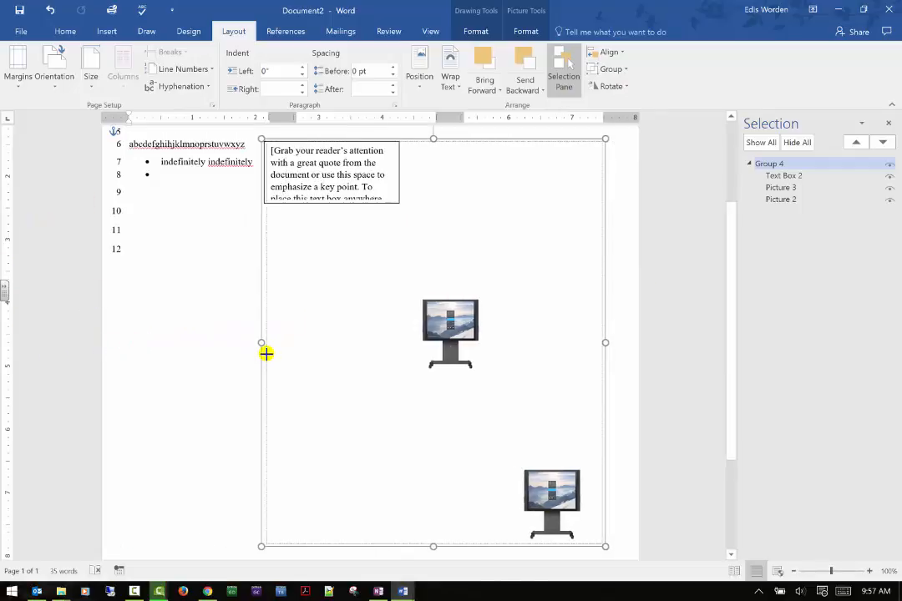
pyautogui.moveTo(432, 141); pyautogui.dragTo(428, 321)
pyautogui.moveTo(605, 432); pyautogui.dragTo(457, 424)
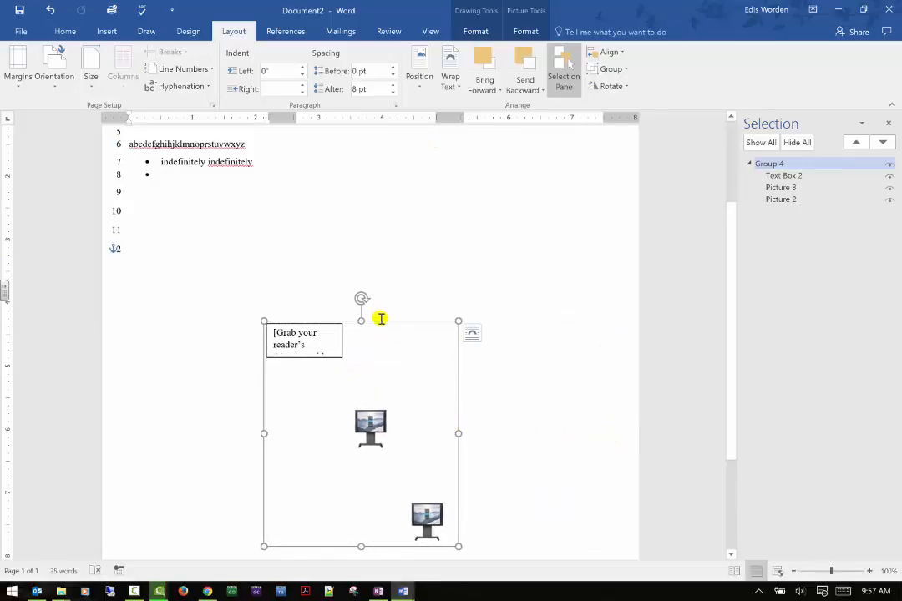
# Step: Move the group up to around line 10 and ungroup it into separate objects
pyautogui.moveTo(381, 319); pyautogui.dragTo(385, 218)
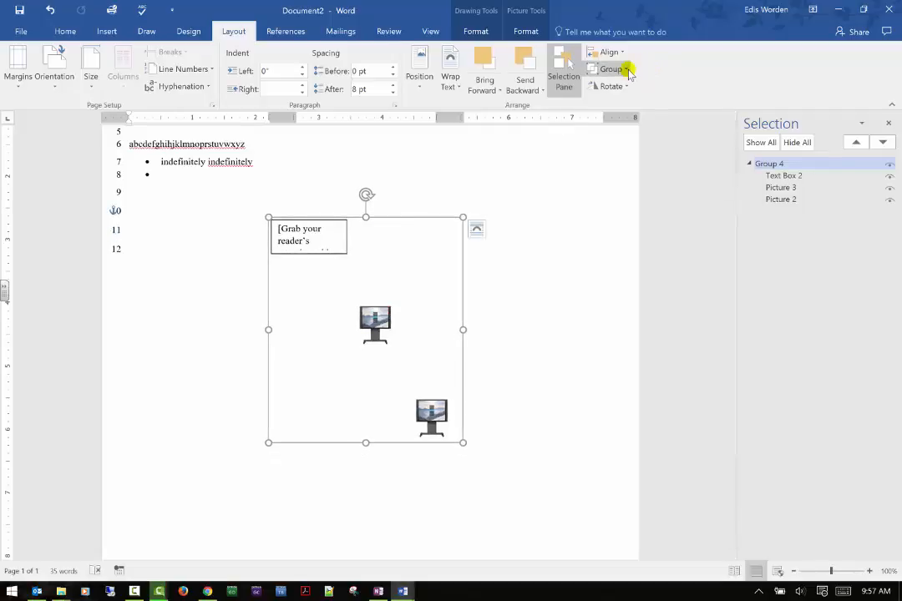
pyautogui.click(626, 69)
pyautogui.click(609, 104)
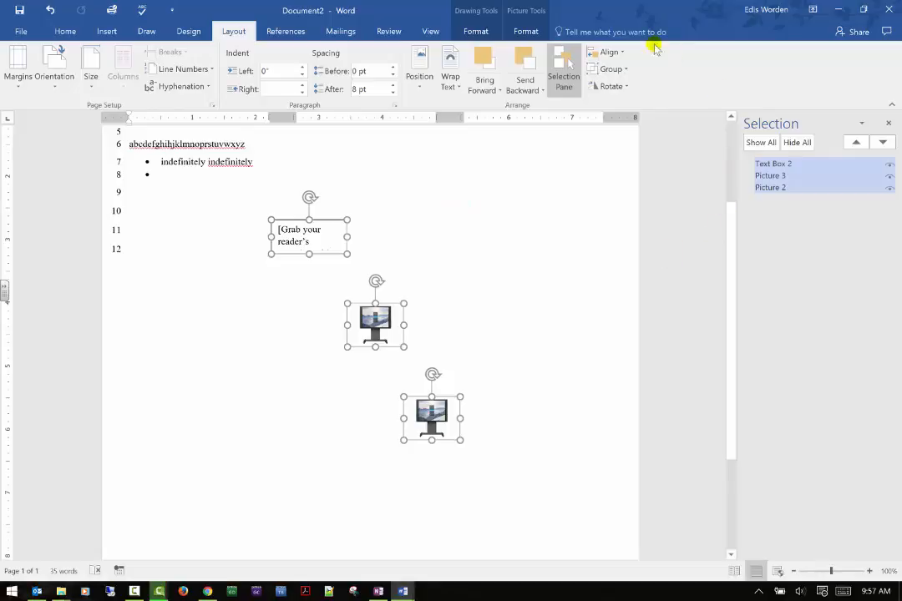
# Step: Rotate the text box and both pictures right 90°, followed by left 90°
pyautogui.click(631, 88)
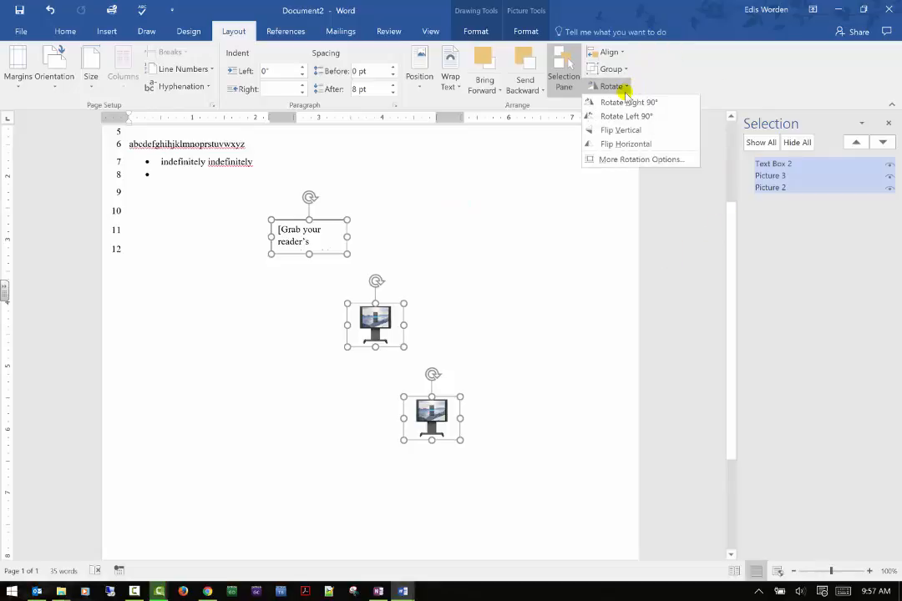
pyautogui.click(626, 102)
pyautogui.click(623, 87)
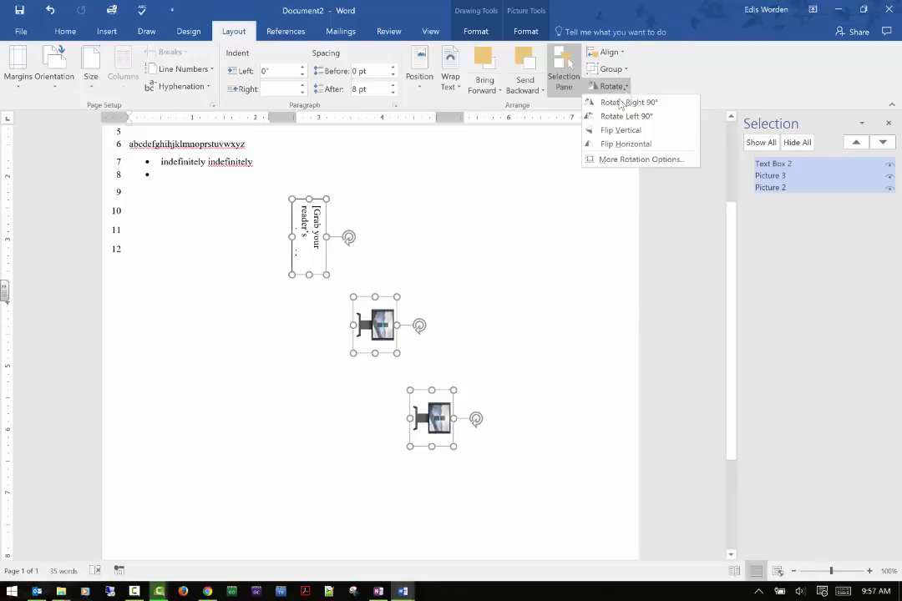
pyautogui.click(626, 116)
pyautogui.click(439, 276)
# Step: Flip the upper picture vertically and horizontally
pyautogui.click(361, 324)
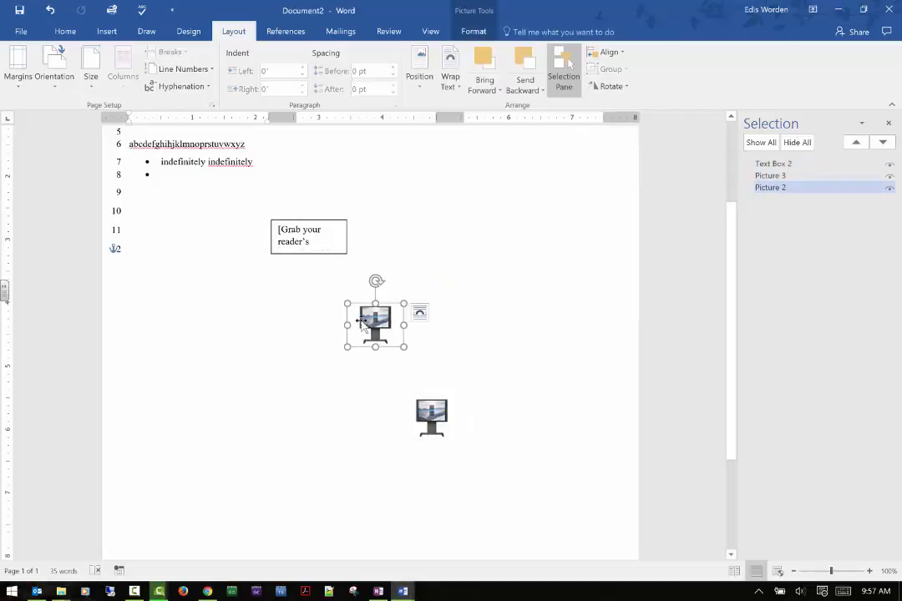
pyautogui.click(614, 86)
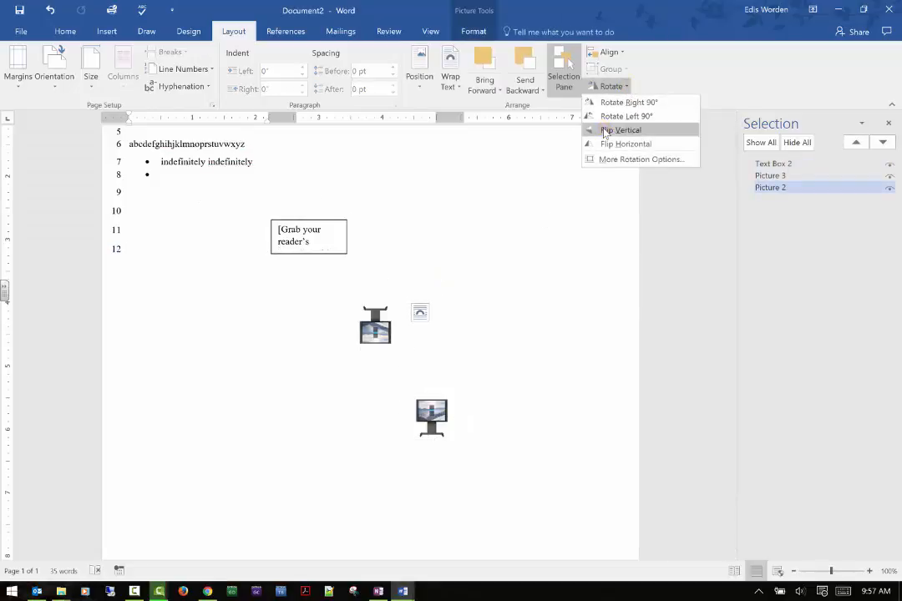
pyautogui.click(604, 131)
pyautogui.click(622, 86)
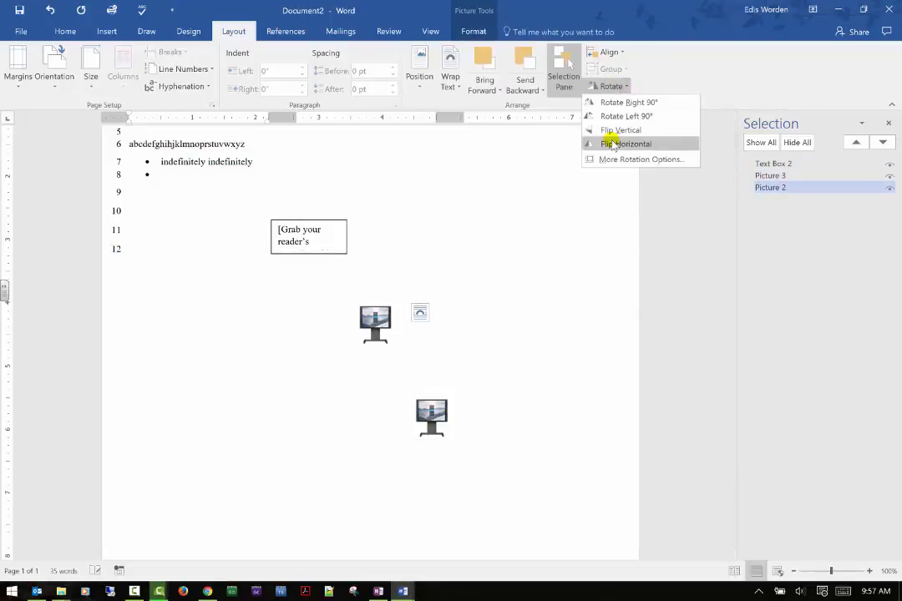
pyautogui.click(613, 143)
# Step: Turn off Lock aspect ratio for the flipped picture in its rotation and size options
pyautogui.click(622, 87)
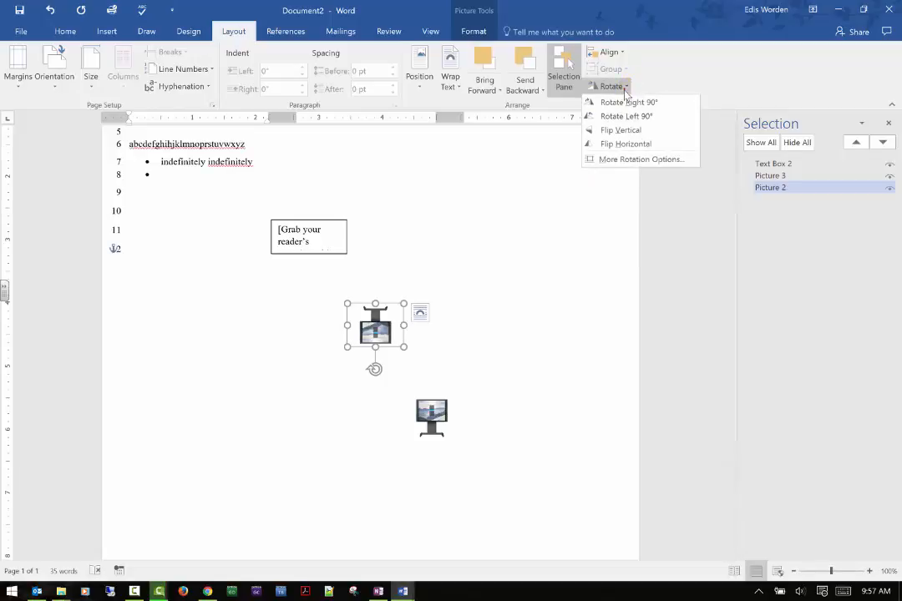
pyautogui.click(615, 159)
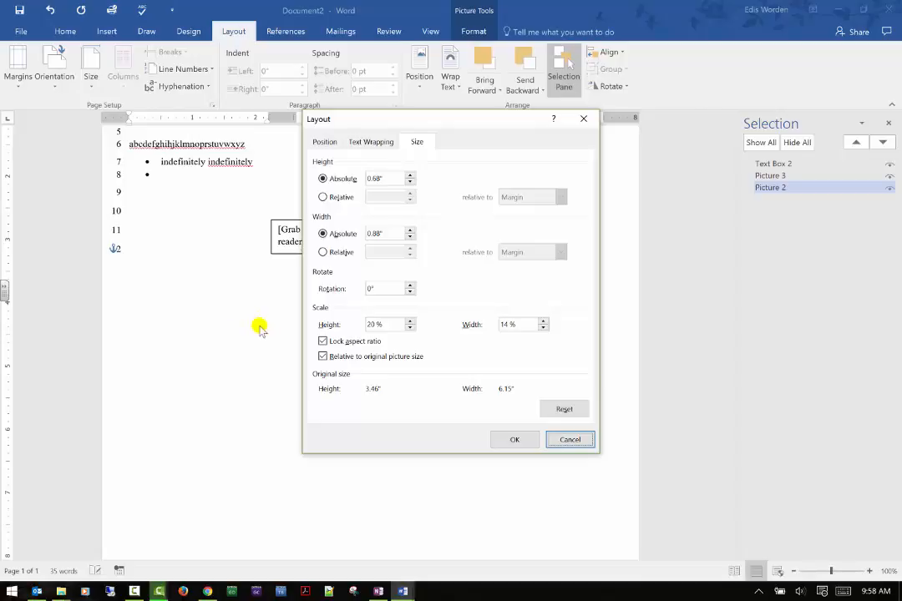
pyautogui.click(331, 341)
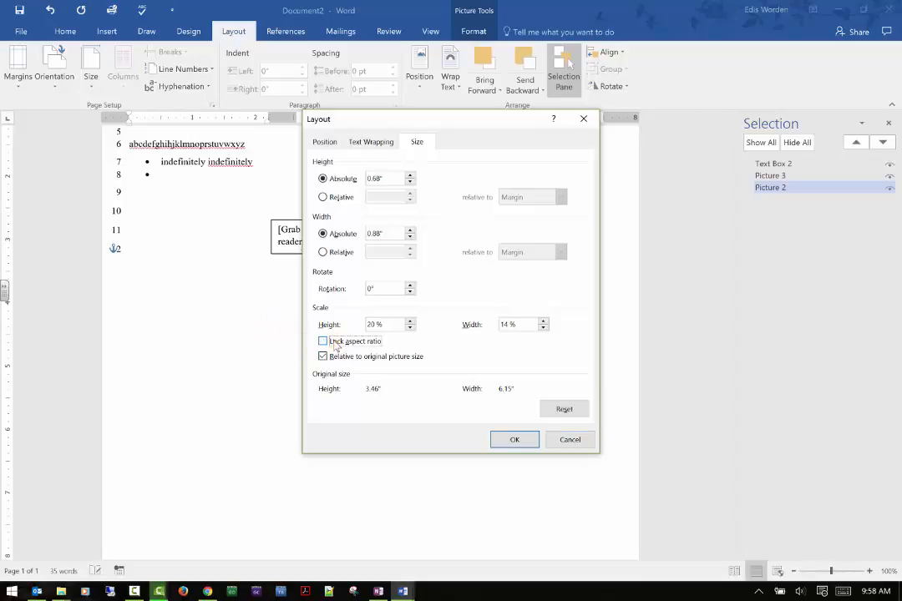
pyautogui.click(517, 439)
# Step: Resize the text box from its sides and corners into a wide, short box beside lines 7 to 9, starting near line 6
pyautogui.click(295, 331)
pyautogui.click(305, 228)
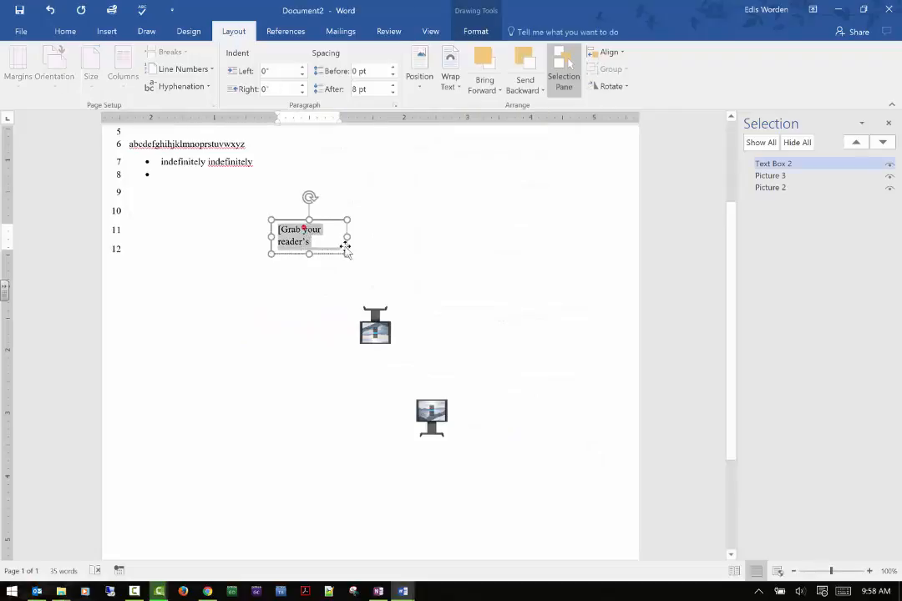
pyautogui.moveTo(347, 252); pyautogui.dragTo(505, 270)
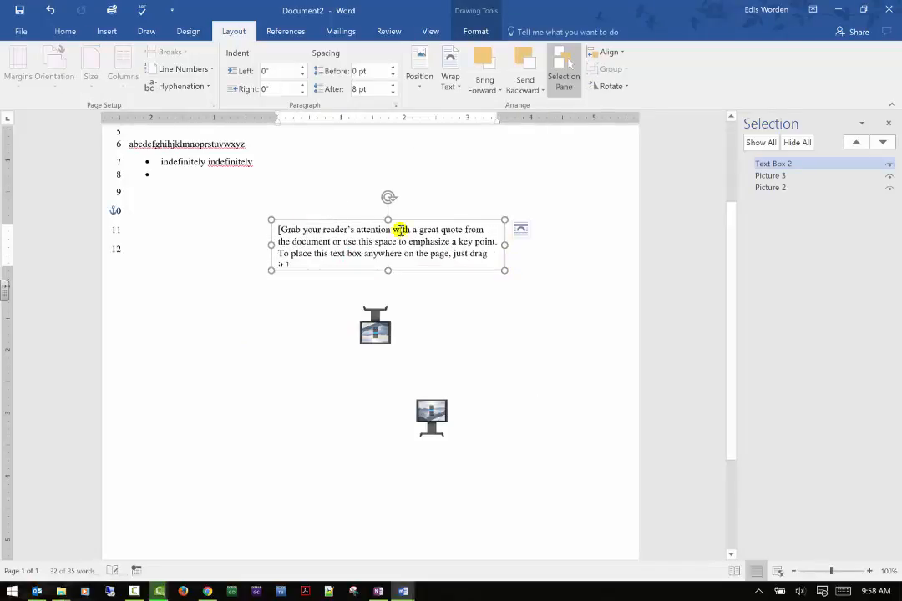
pyautogui.moveTo(386, 219); pyautogui.dragTo(383, 150)
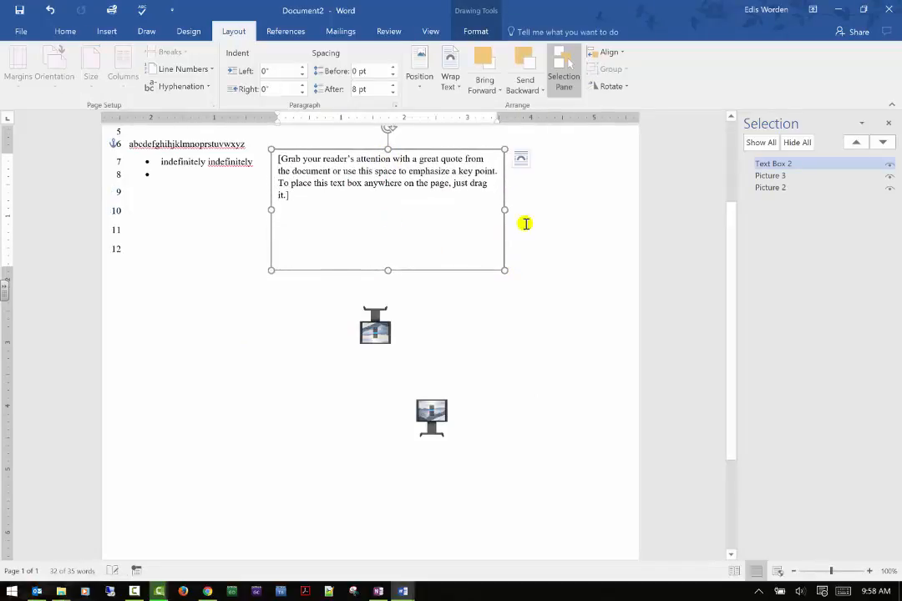
pyautogui.moveTo(506, 209); pyautogui.dragTo(331, 217)
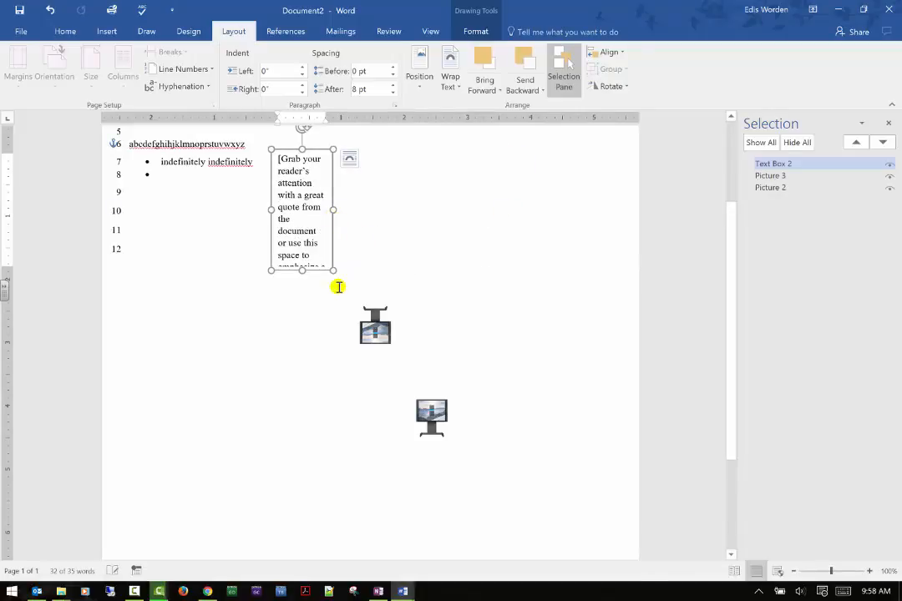
pyautogui.moveTo(334, 270); pyautogui.dragTo(533, 207)
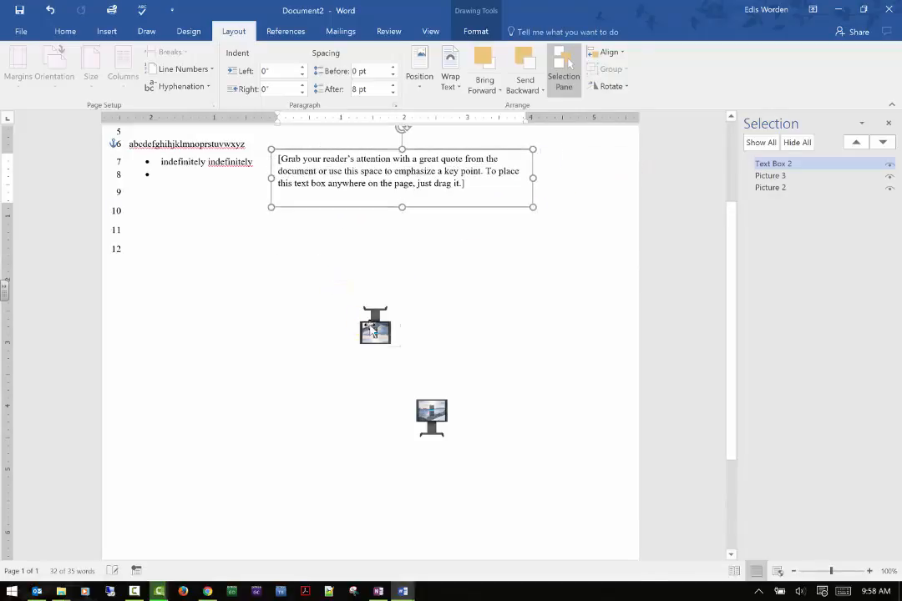
# Step: Check the aspect ratio lock and other size settings of the flipped picture
pyautogui.click(370, 324)
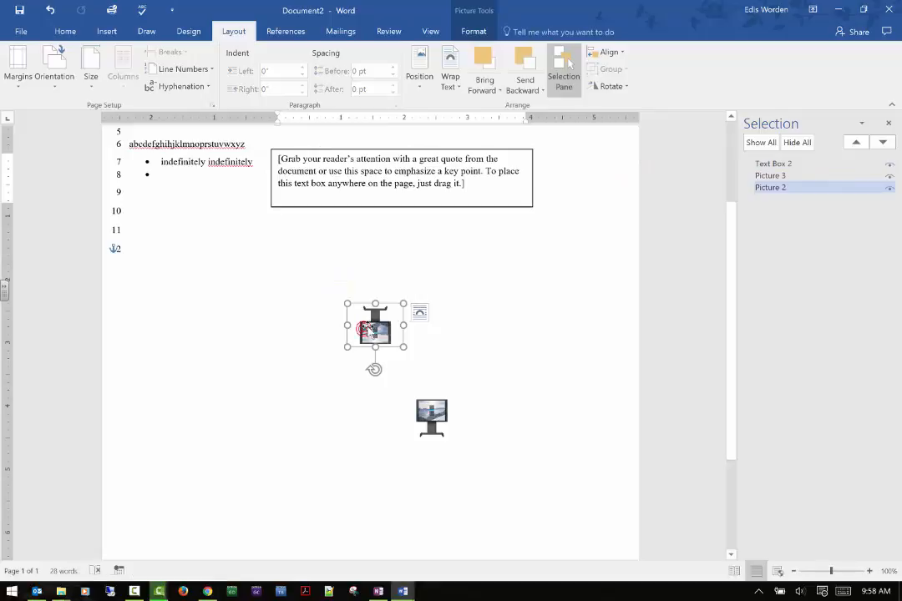
pyautogui.click(608, 86)
pyautogui.click(589, 157)
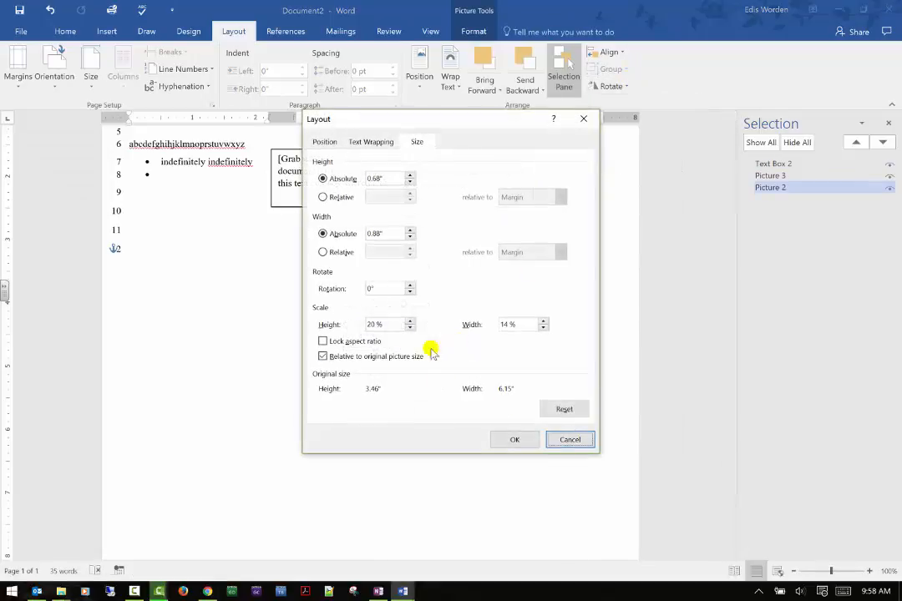
pyautogui.click(515, 440)
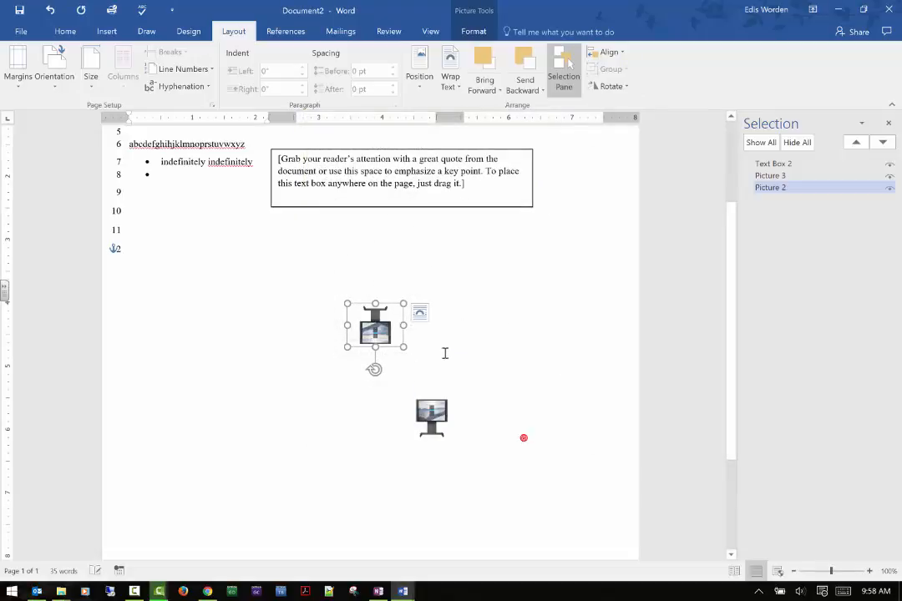
# Step: Enlarge the flipped picture from its upper-right corner, widen it on both sides, and stretch its upper edge up to overlap the text box
pyautogui.moveTo(412, 299); pyautogui.dragTo(458, 247)
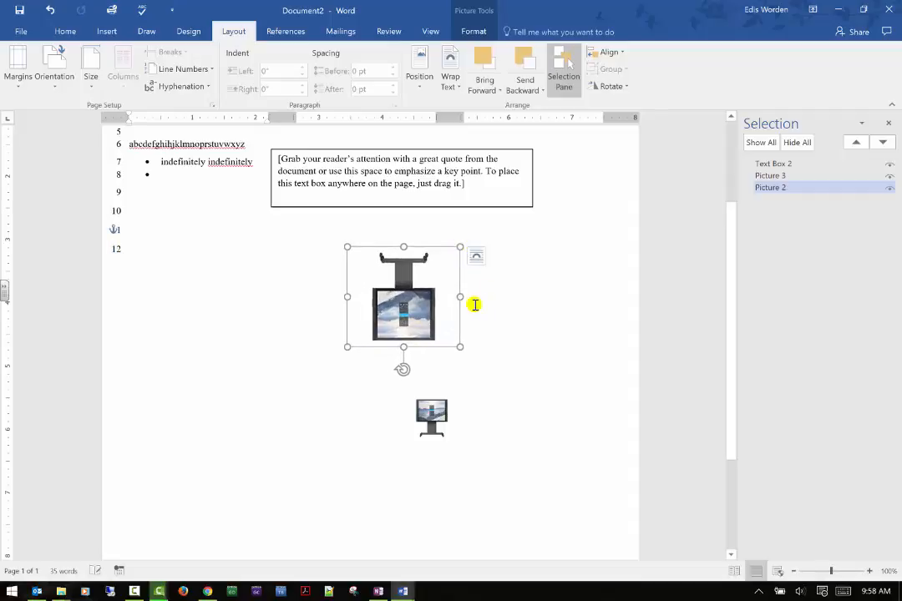
pyautogui.moveTo(458, 297); pyautogui.dragTo(602, 286)
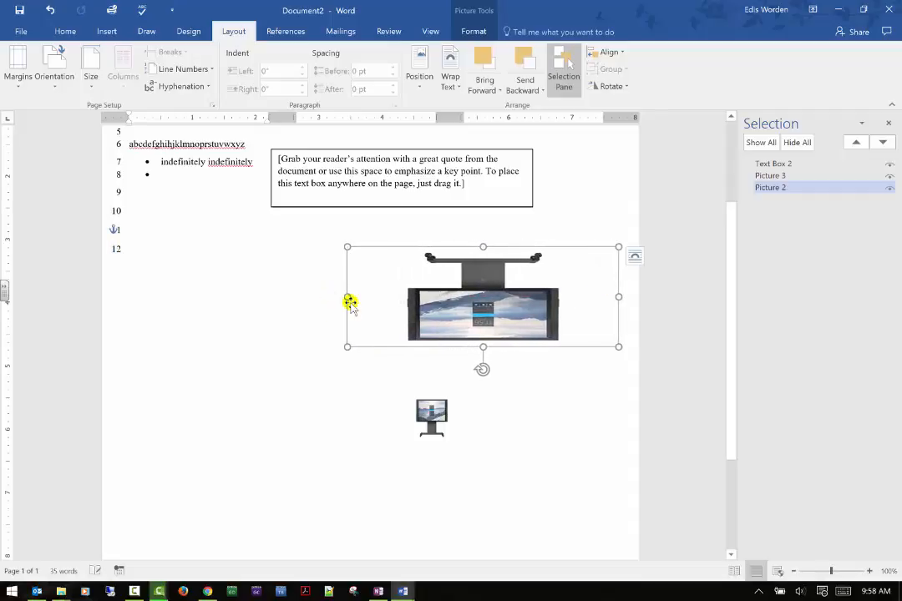
pyautogui.moveTo(348, 297); pyautogui.dragTo(168, 298)
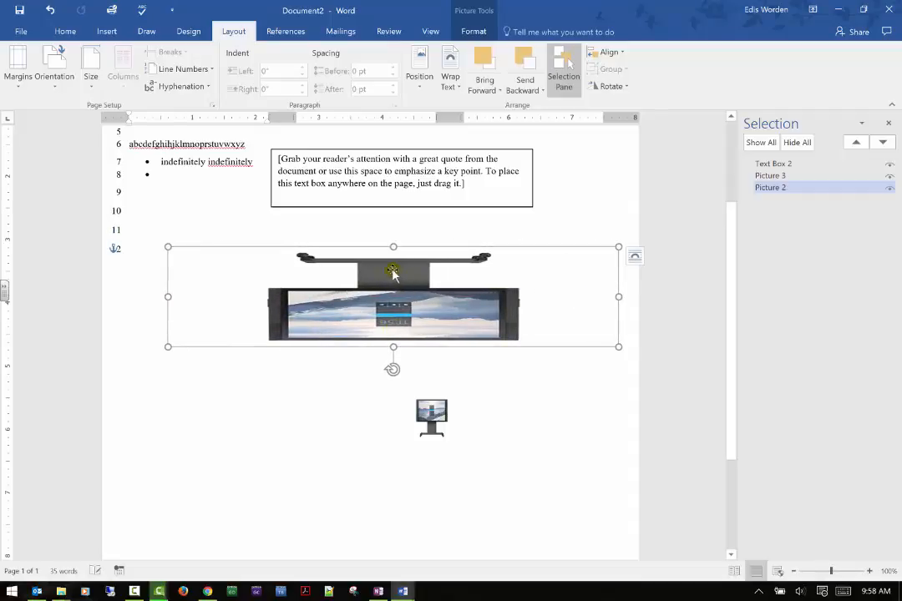
pyautogui.moveTo(393, 247); pyautogui.dragTo(402, 199)
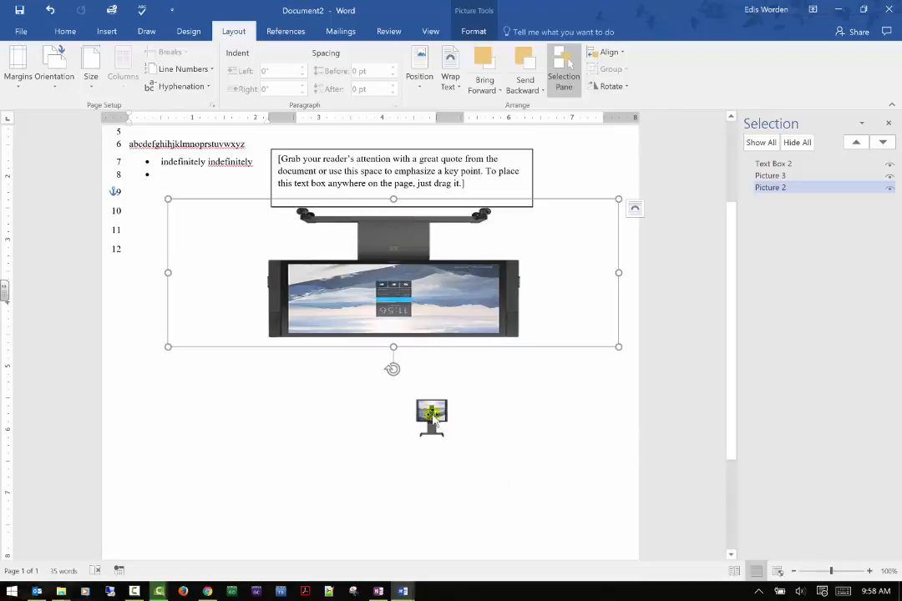
# Step: Review the Rotate options without applying any, and close the Selection pane
pyautogui.click(628, 87)
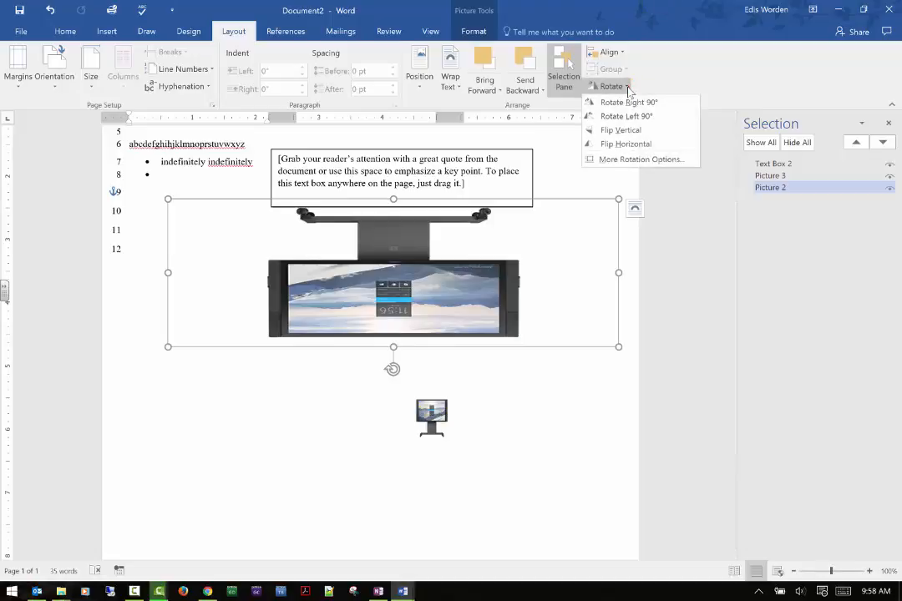
pyautogui.click(627, 88)
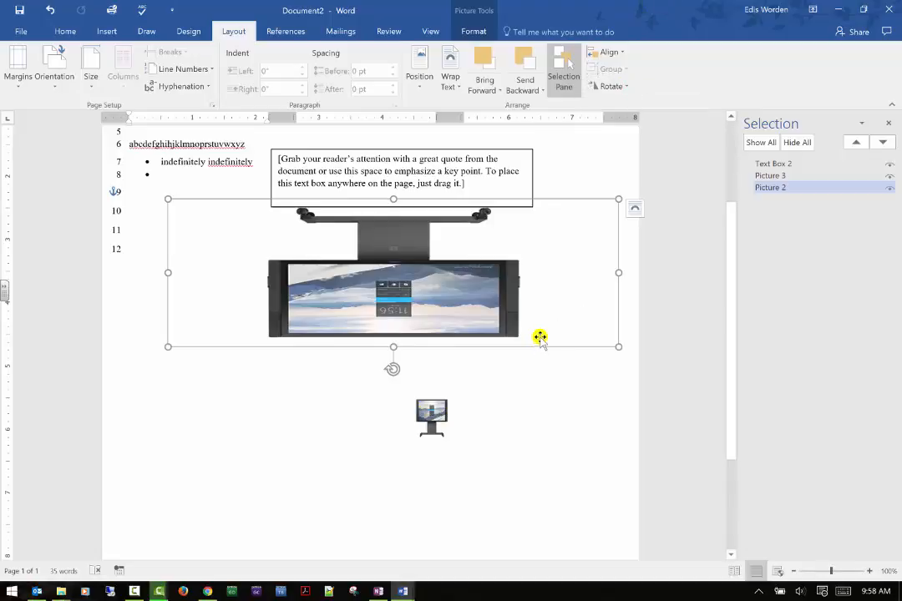
pyautogui.click(888, 123)
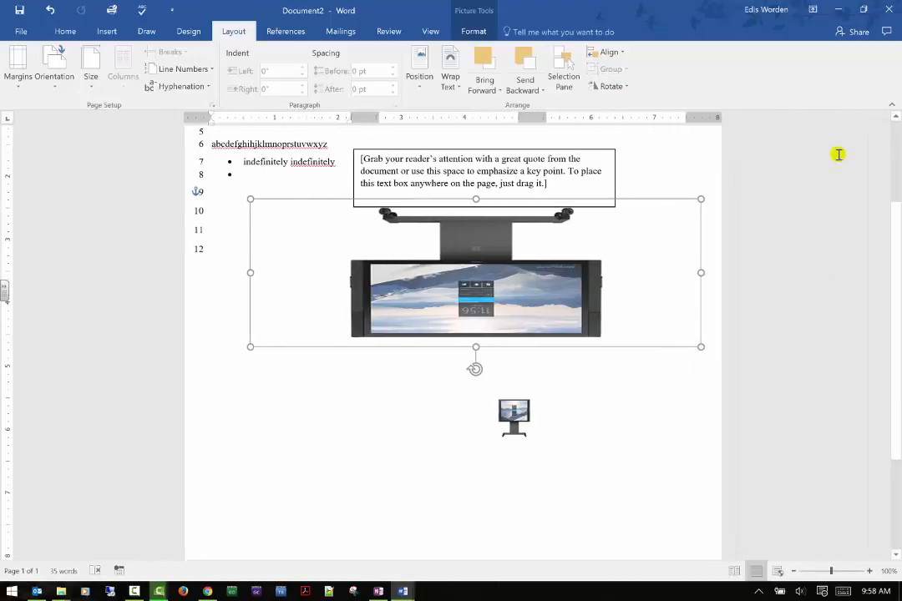